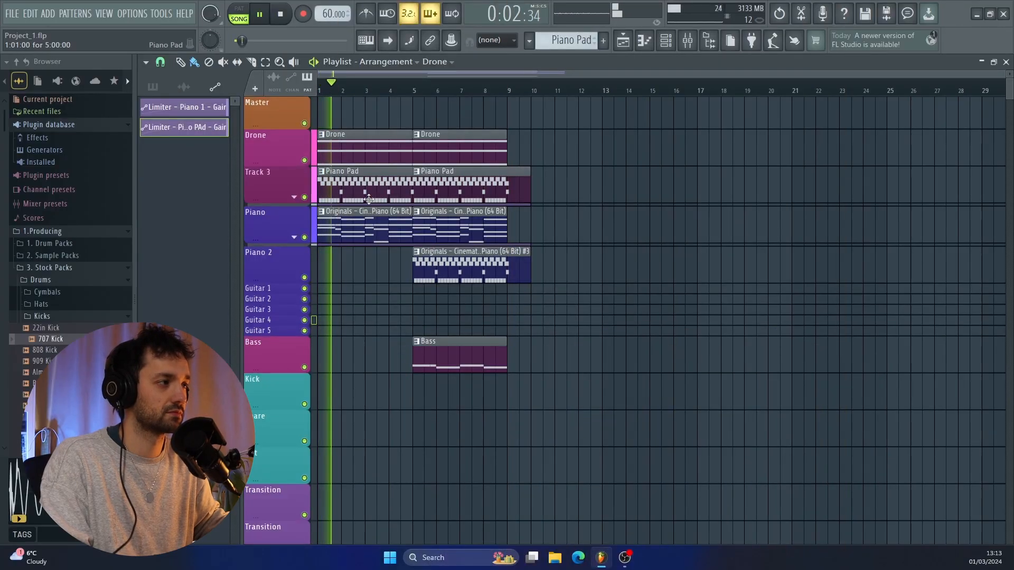
Play through the current arrangement in the playlist from bar 1
scroll(369, 198, up, 2)
scroll(368, 198, up, 1)
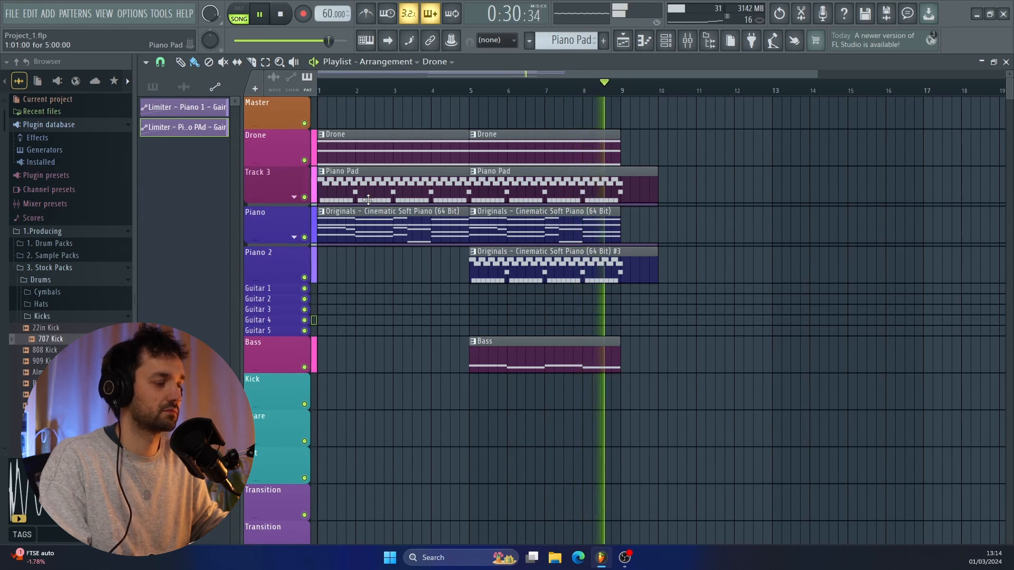
key(space)
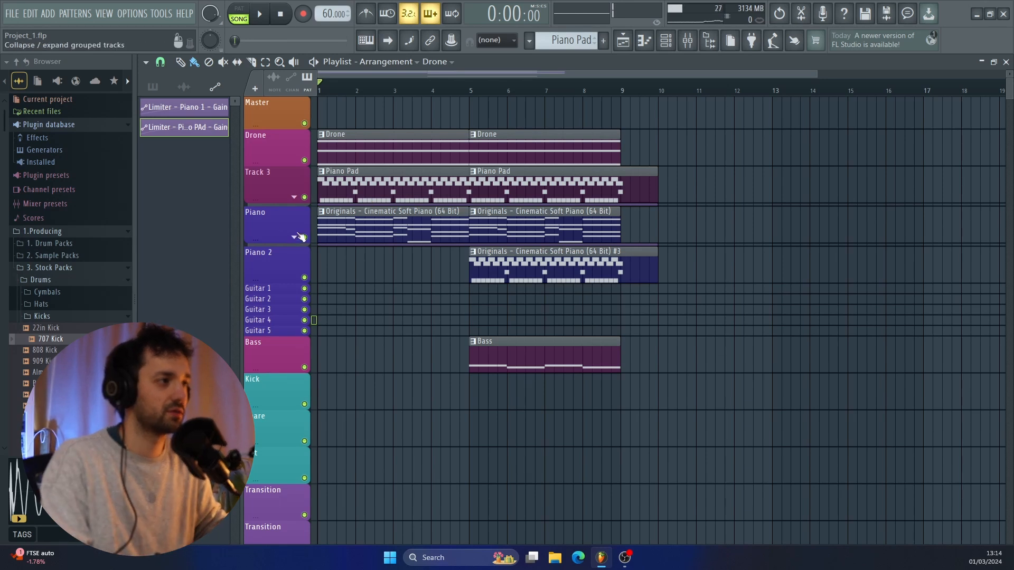
Open the first Cinematic Soft Piano clip's notes and inspect the settings of its instrument plugin
click(360, 230)
double_click(360, 230)
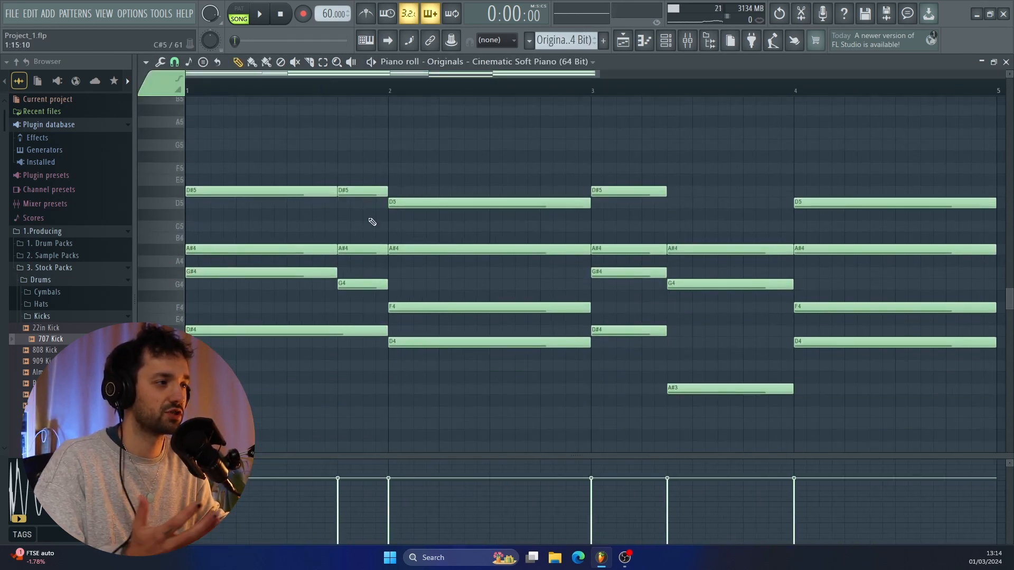
click(666, 40)
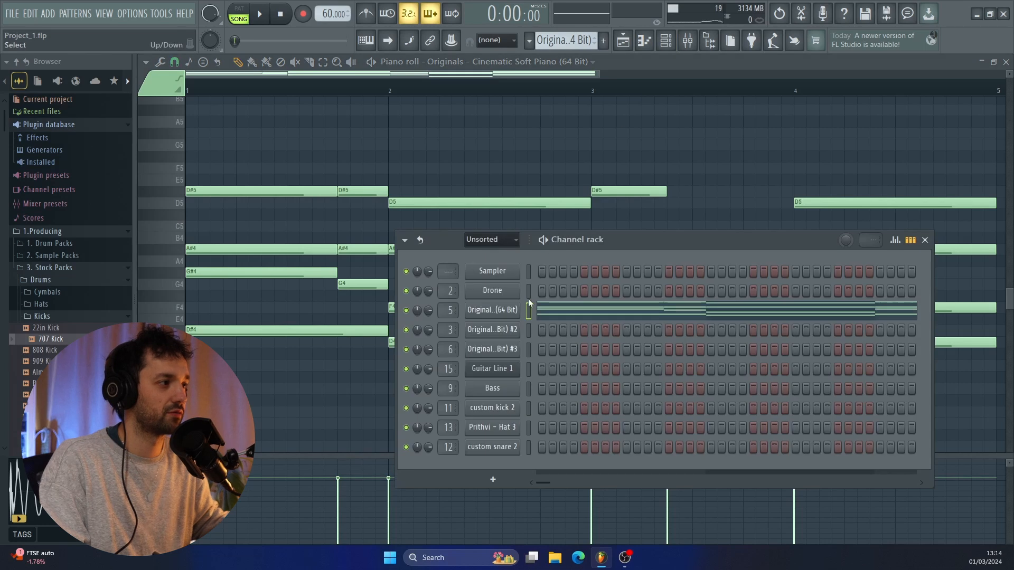
click(513, 303)
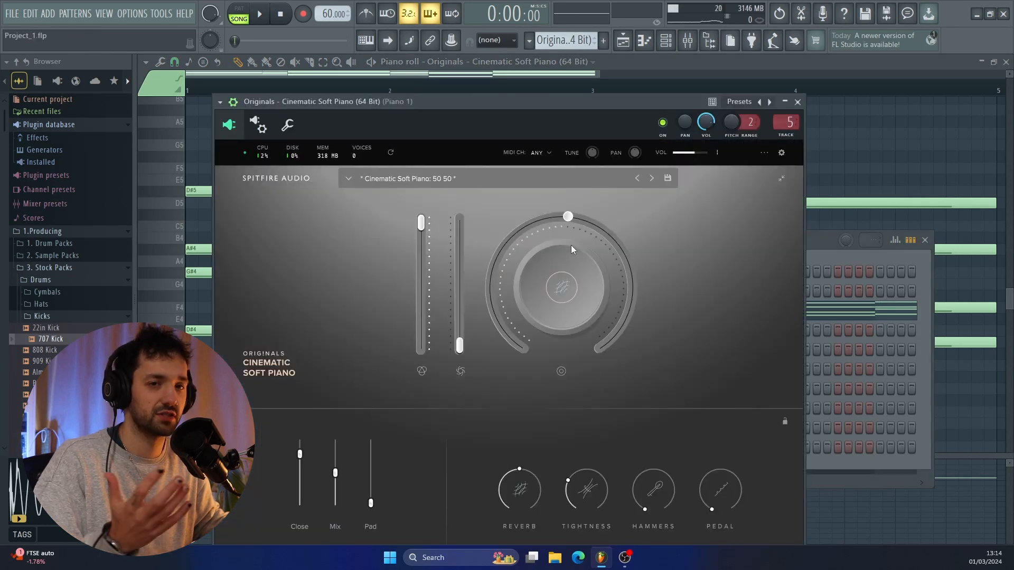
click(797, 102)
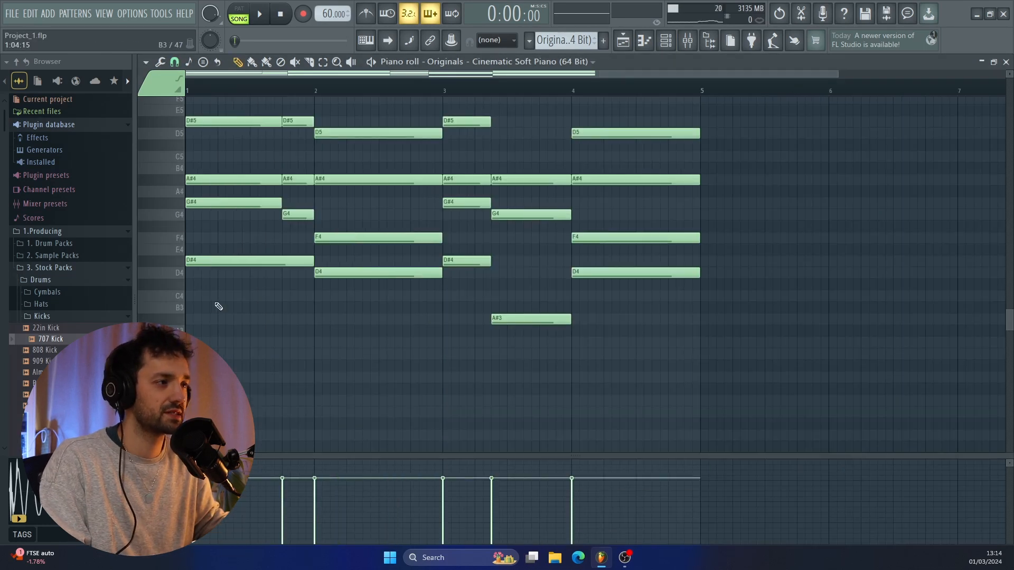
Listen to the Cinematic Soft Piano chord pattern on its own
scroll(212, 226, up, 3)
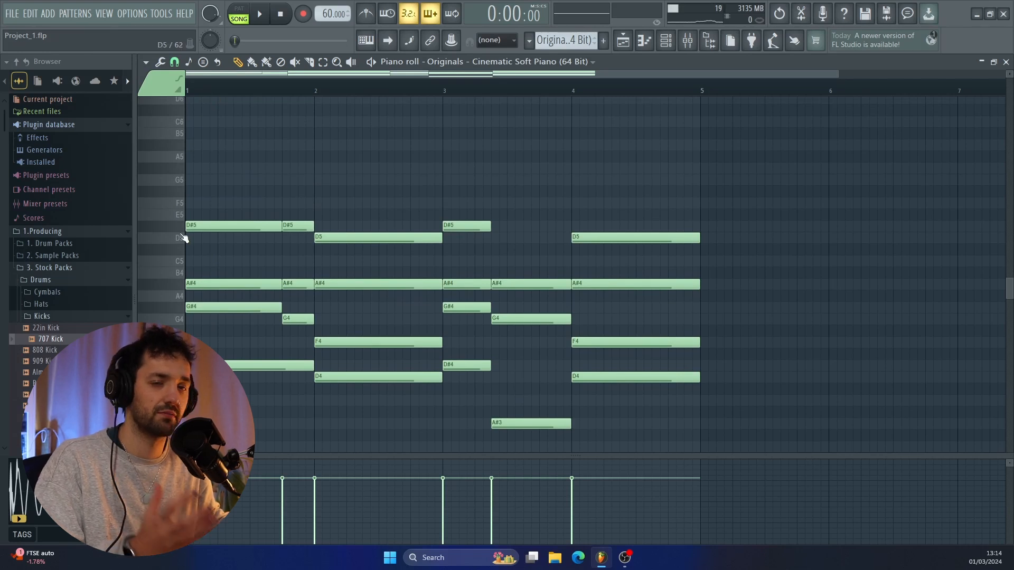
scroll(183, 239, down, 1)
key(space)
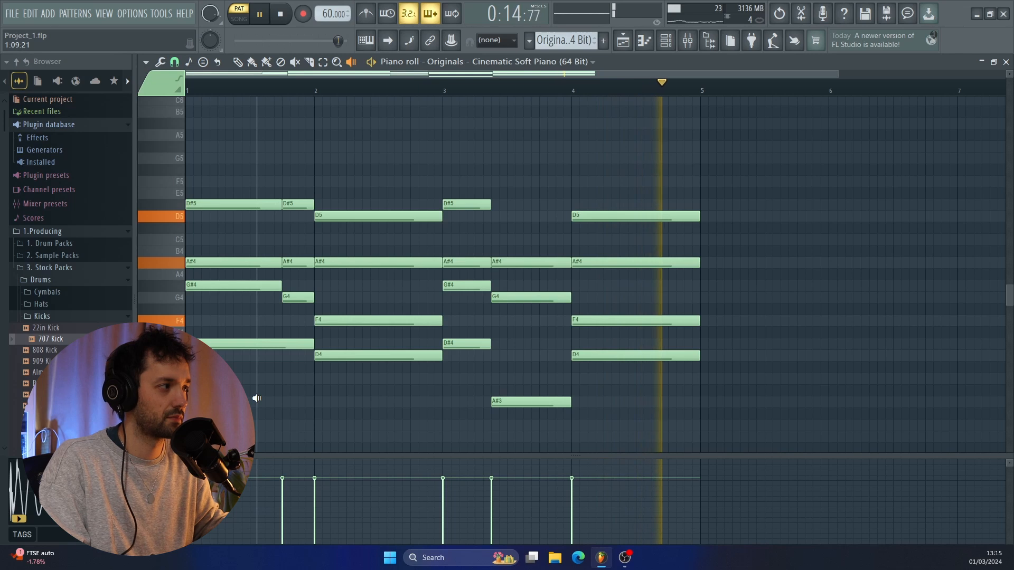
key(space)
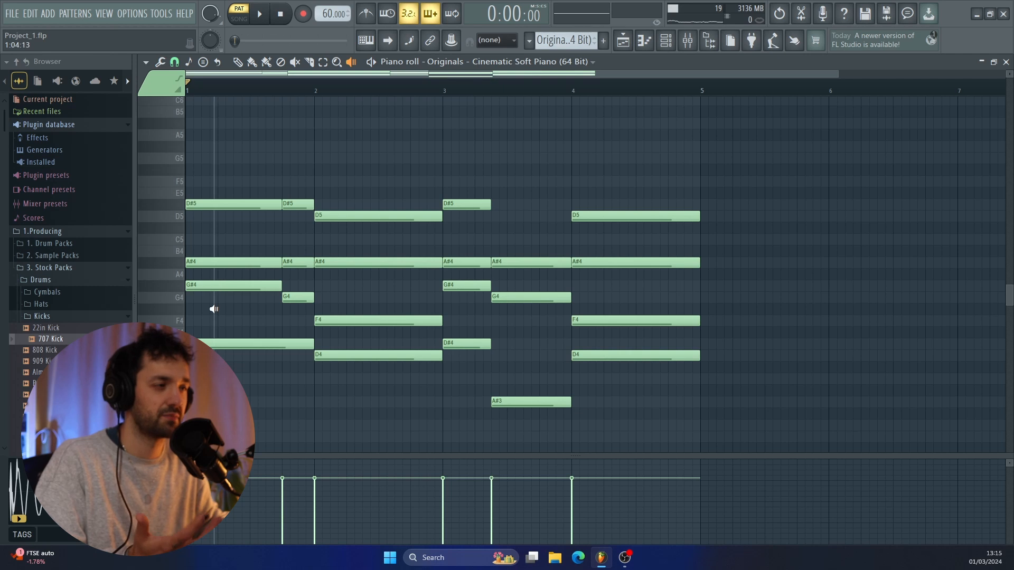
Replay the opening chords of the piano pattern and restore the draw tool for the piano roll
click(214, 310)
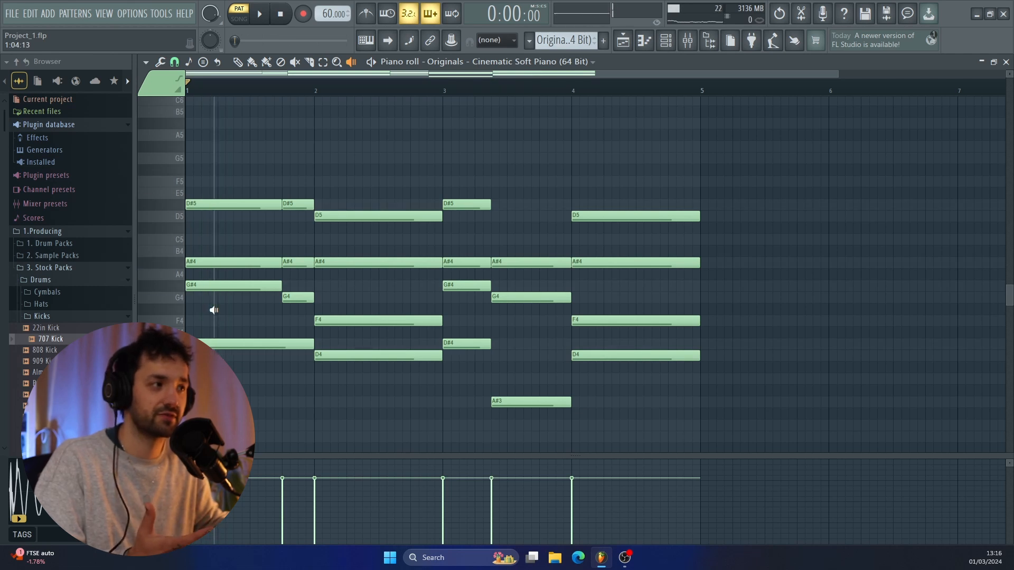
key(p)
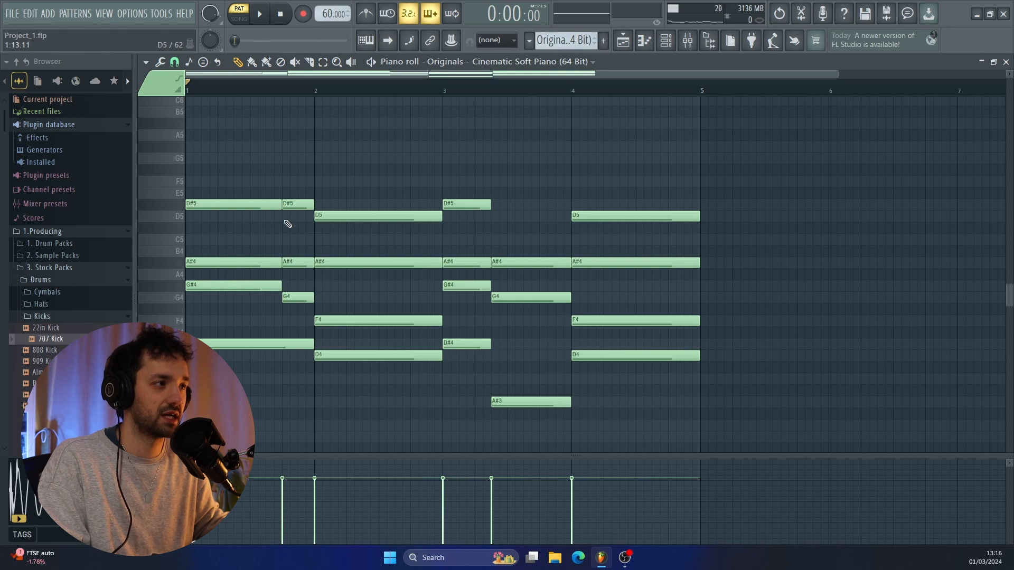
key(space)
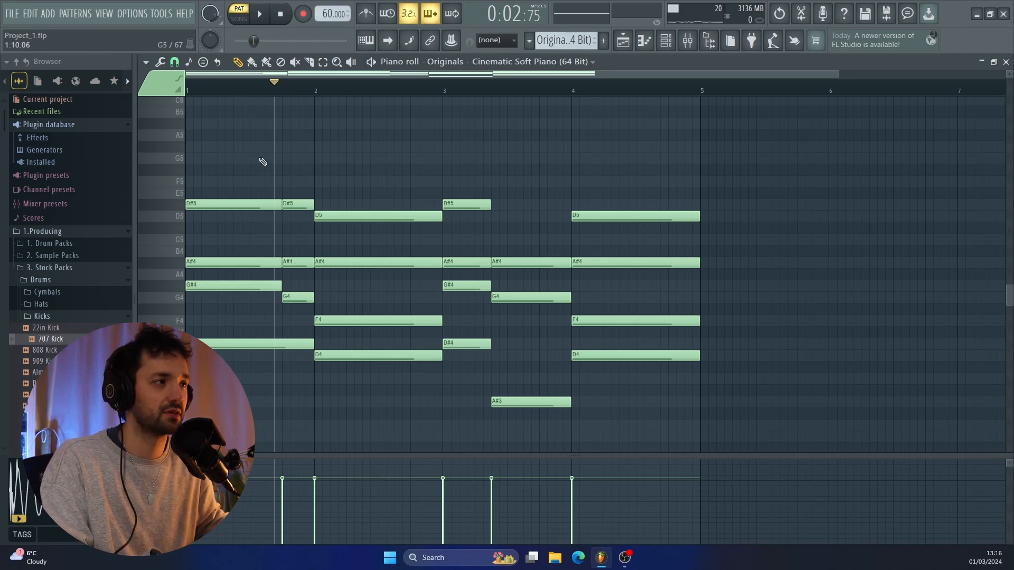
key(space)
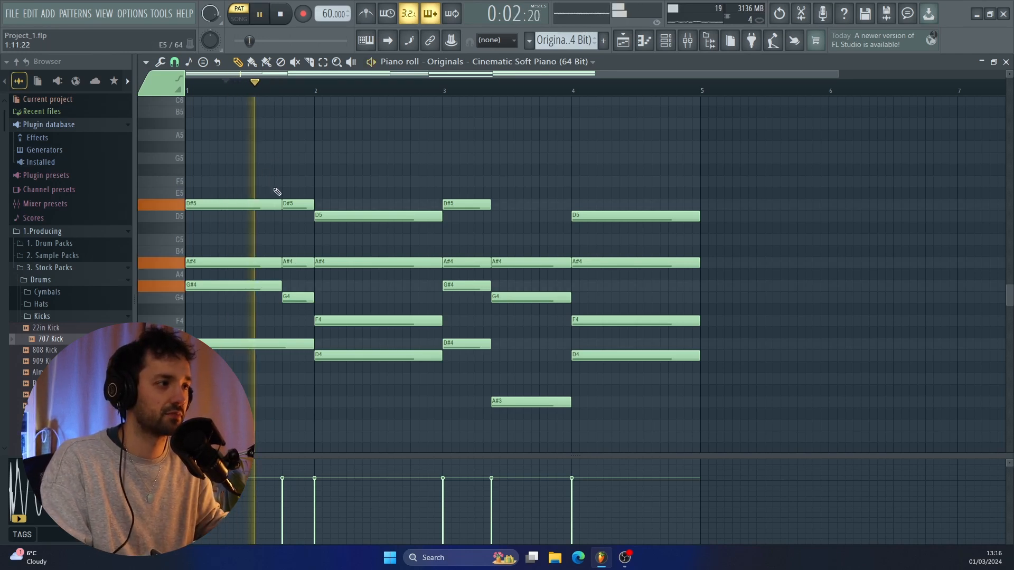
key(space)
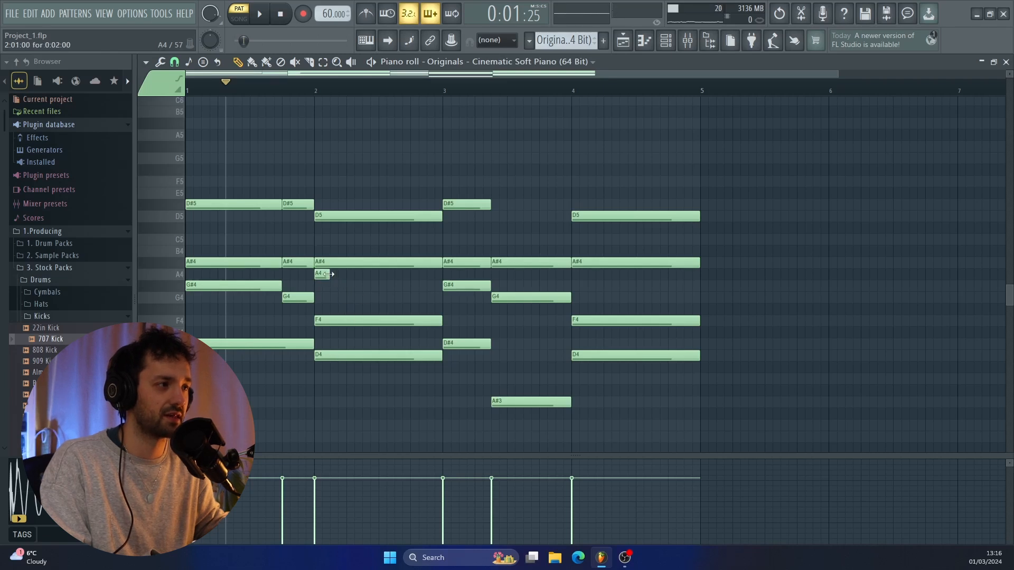
Try an extended A4 note at the start of bar 2 in the piano pattern and delete it
drag(329, 274, 409, 274)
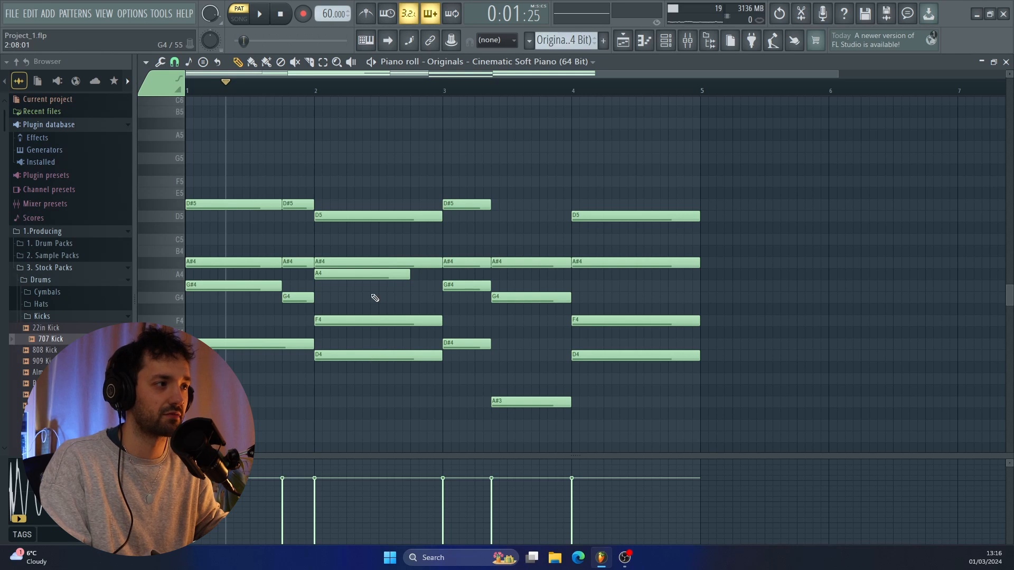
right_click(371, 272)
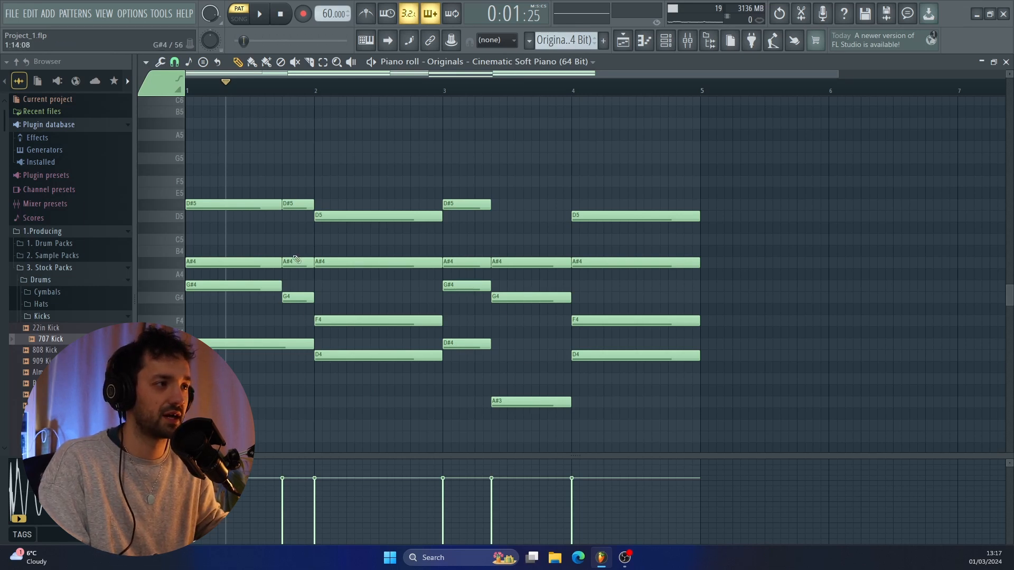
Check the chord change in bar 3 of the piano pattern by positioning playback there
click(449, 89)
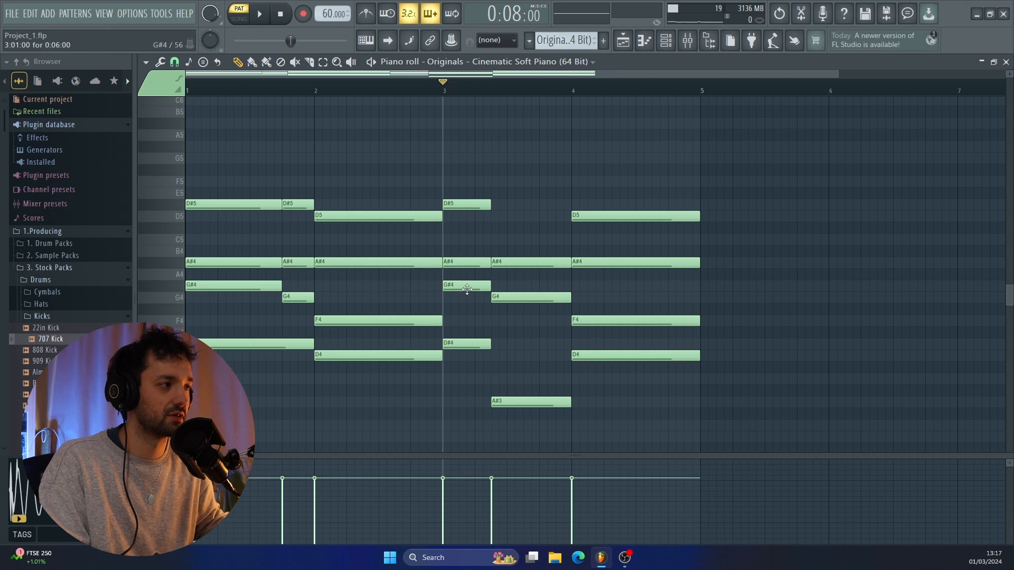
click(526, 263)
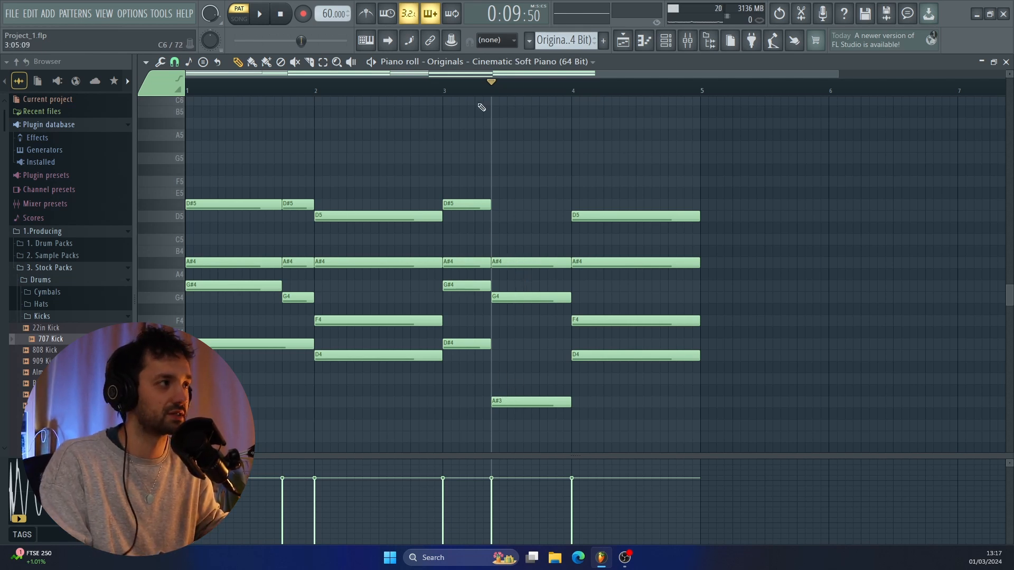
key(space)
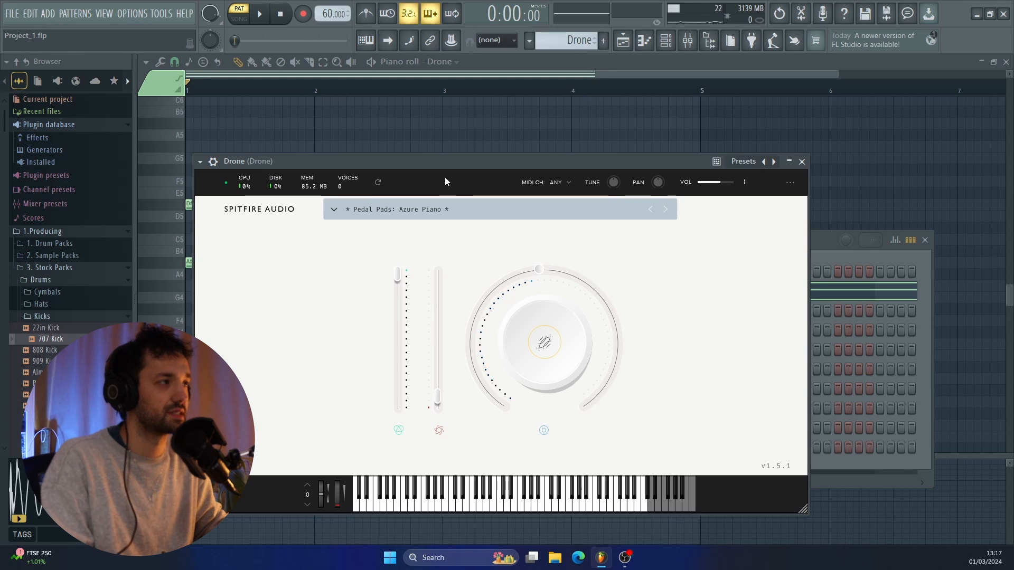
Inspect the Drone channel's Azure Piano instrument and play the drone pattern on its own
drag(444, 163, 506, 130)
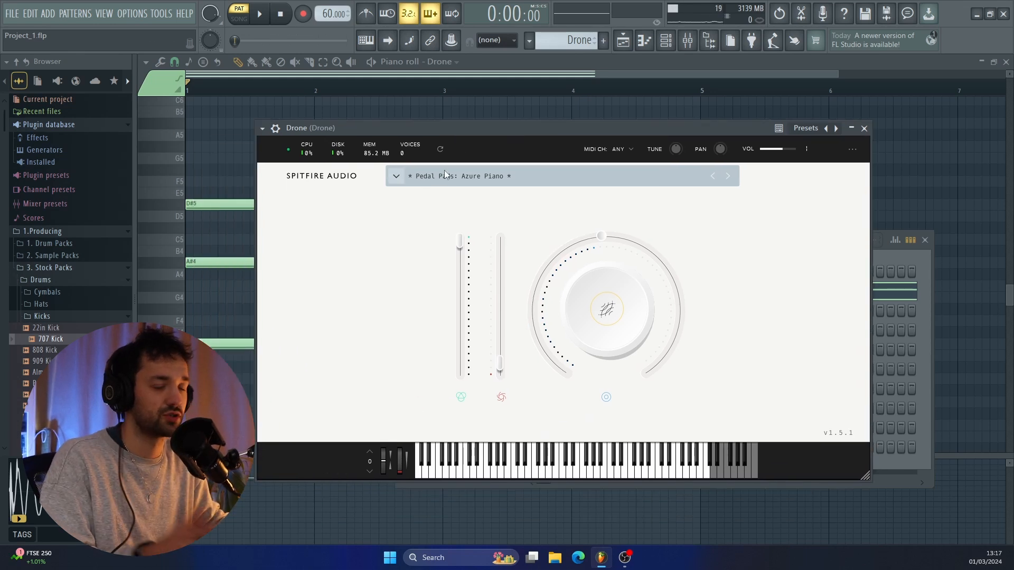
click(865, 128)
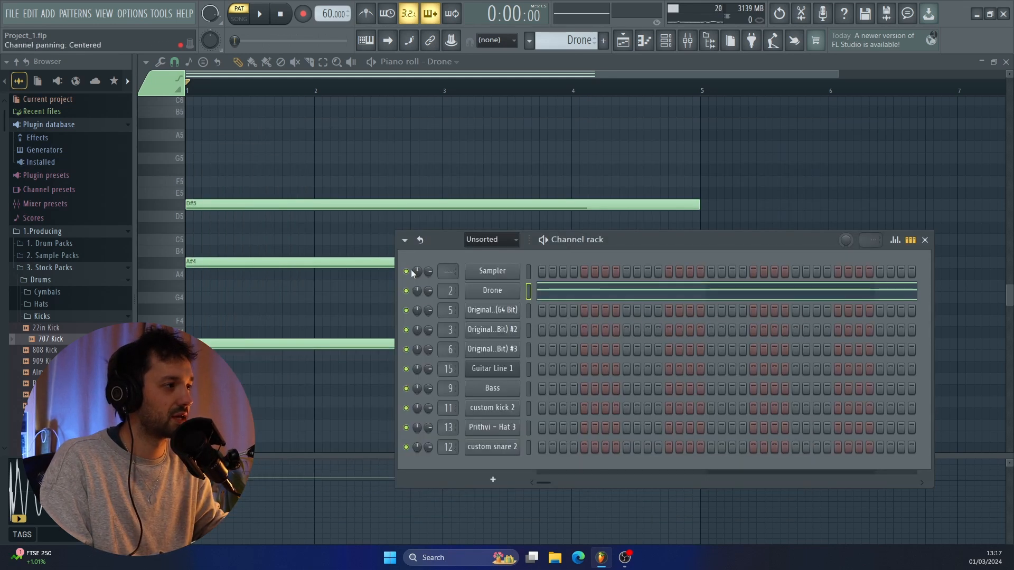
click(442, 155)
key(space)
key(space)
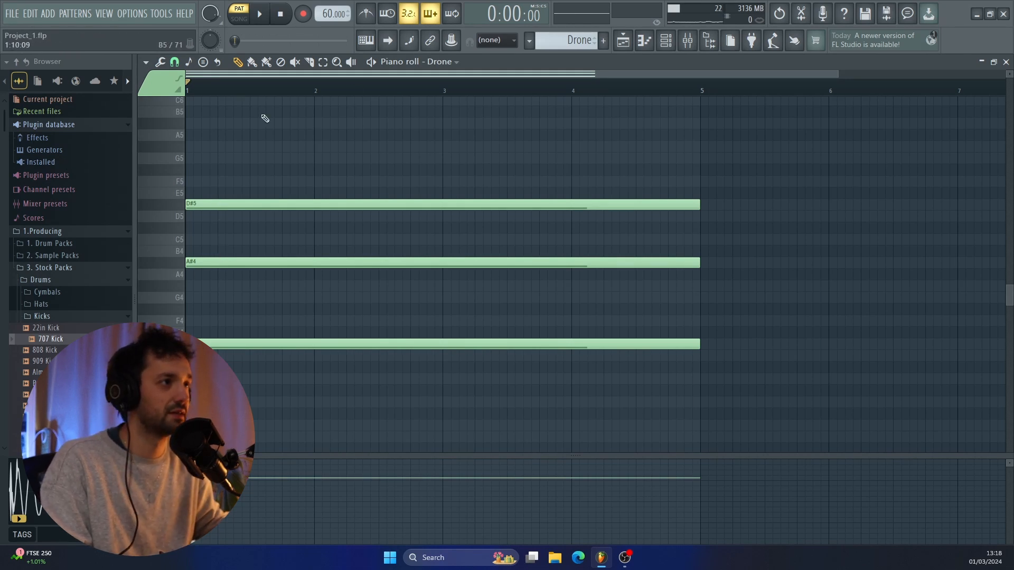
click(260, 14)
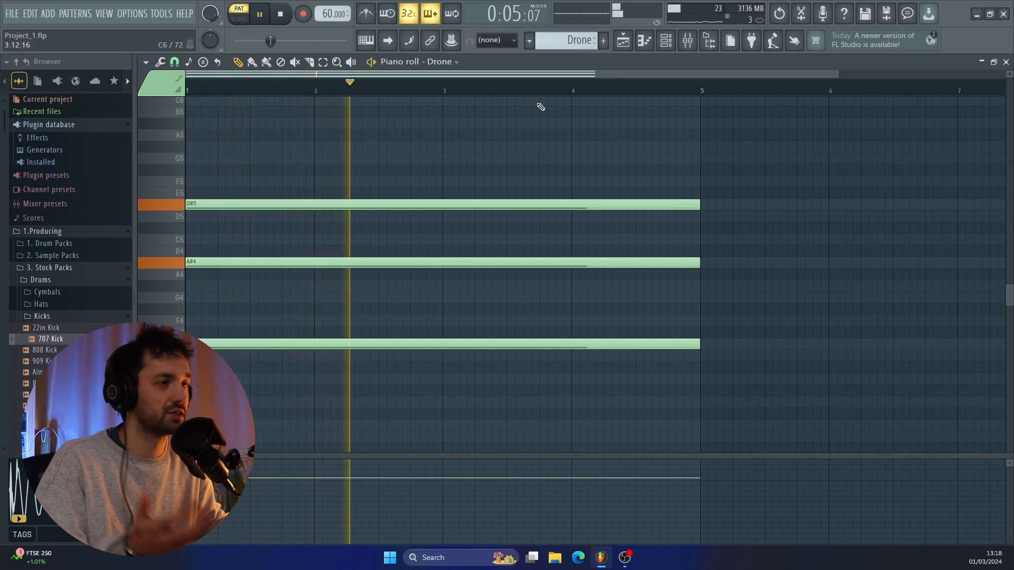
Return to the playlist and review the effects on the Piano 1 mixer track, including its Ozone 11 Equalizer
click(623, 42)
key(space)
key(F9)
drag(442, 359, 438, 247)
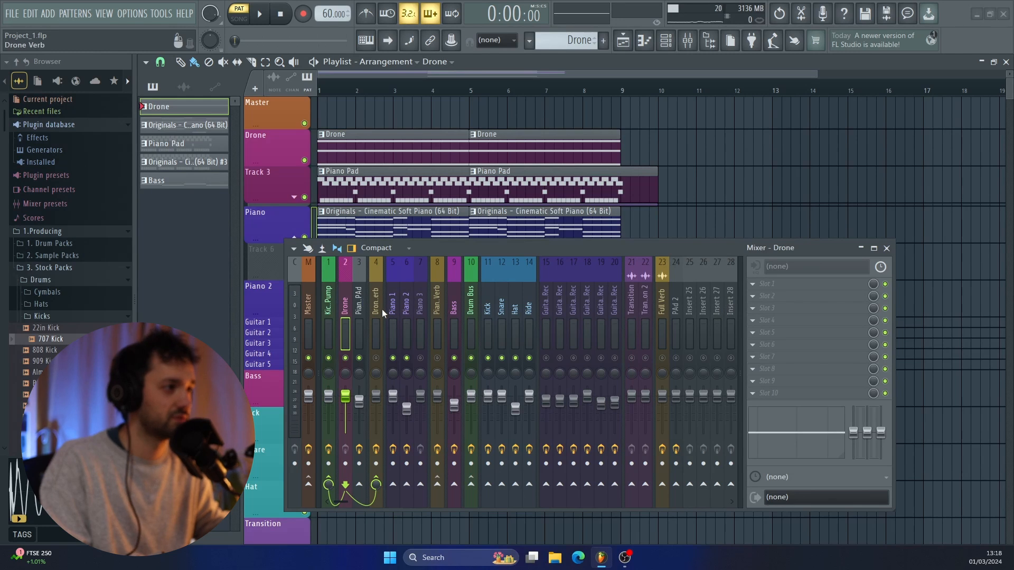
click(393, 306)
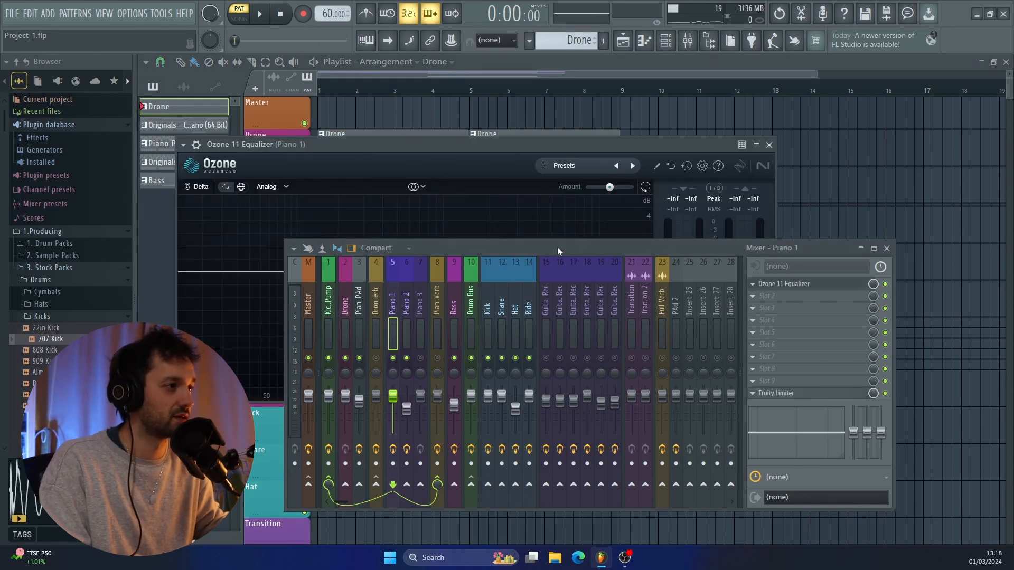
drag(557, 246, 502, 230)
click(767, 144)
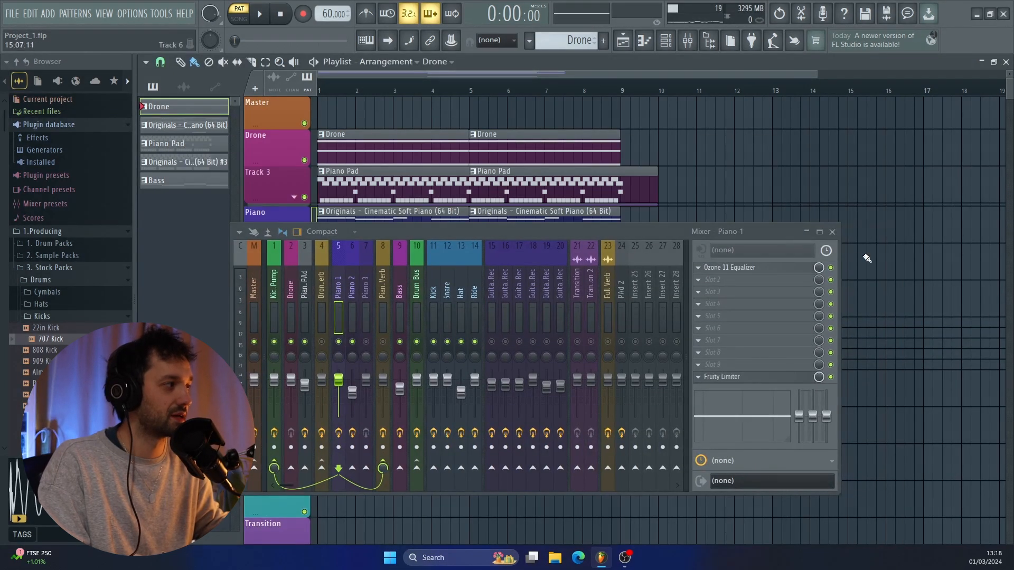
click(832, 232)
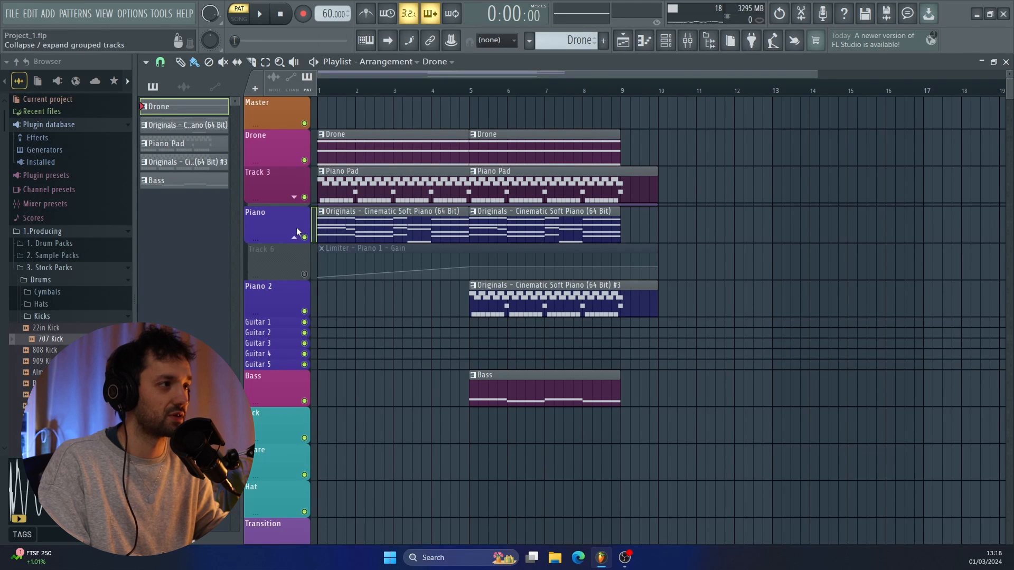
Expand Track 3's grouped automation and unmute the Piano 1 limiter gain automation on Track 6
click(294, 198)
click(304, 307)
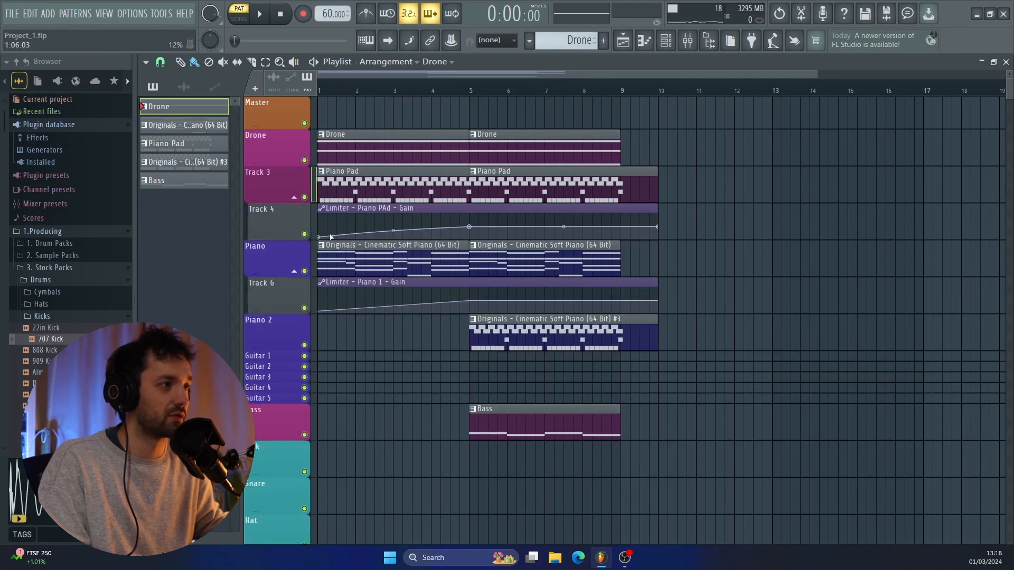
Play the arrangement in song mode to hear the limiter gain automation on the piano tracks
key(l)
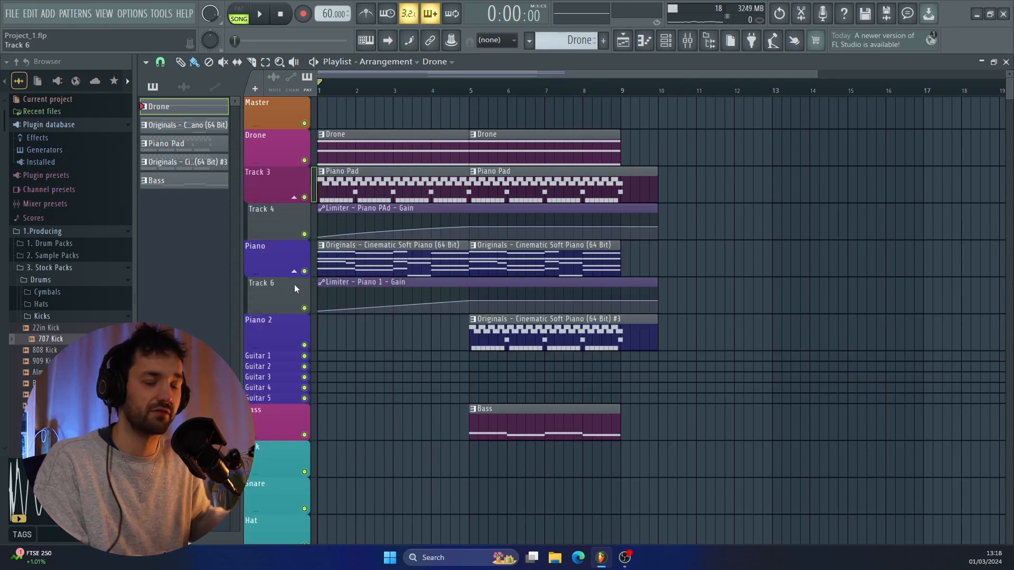
key(space)
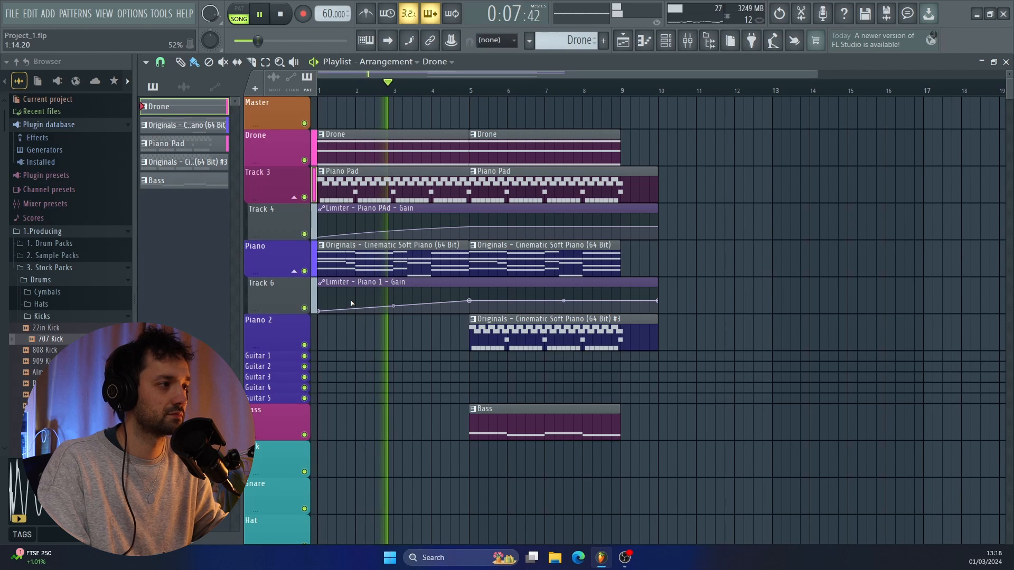
key(space)
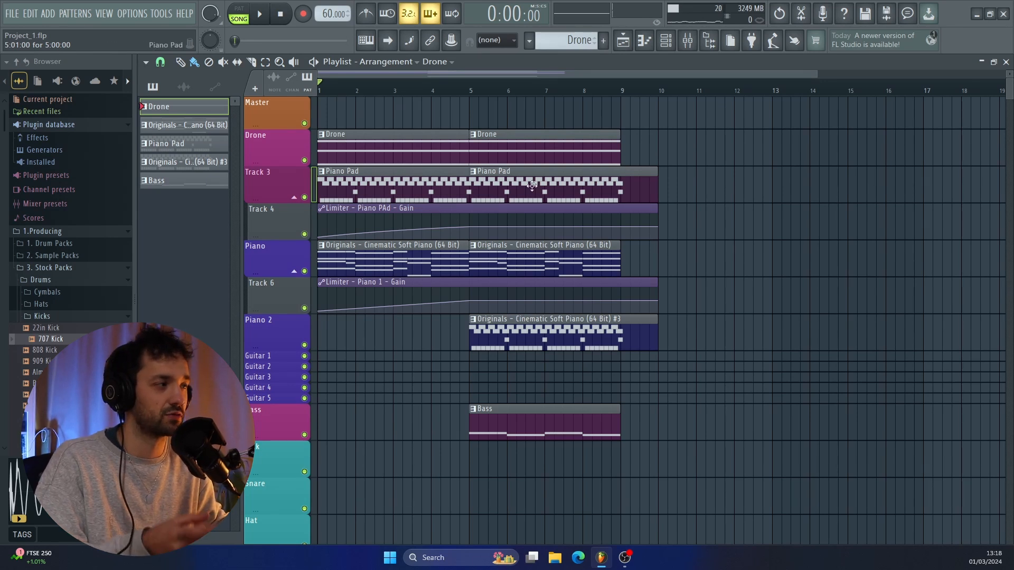
Open the Piano 2 track's pattern and listen to its arpeggio on its own in pattern mode
double_click(511, 328)
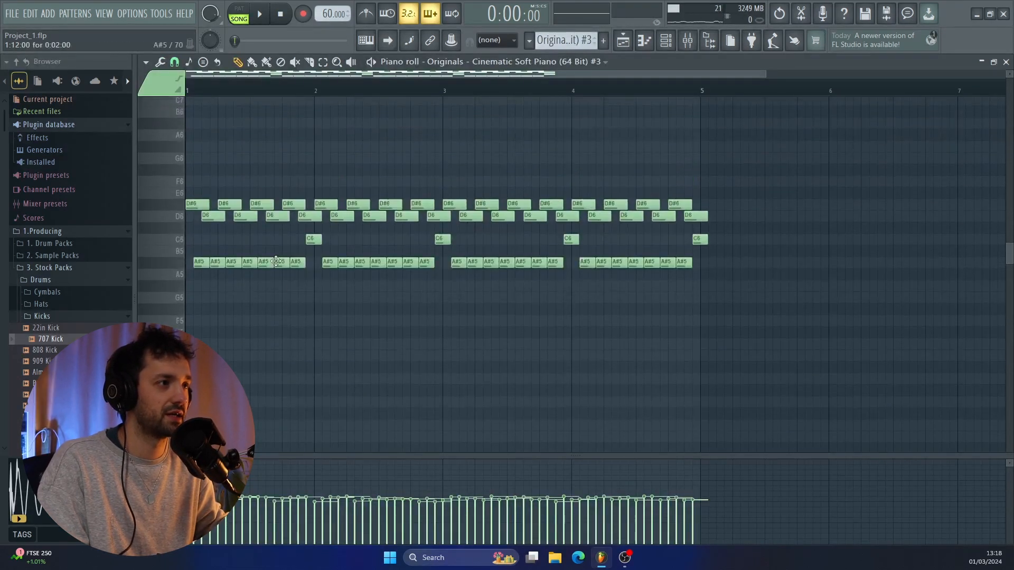
click(249, 16)
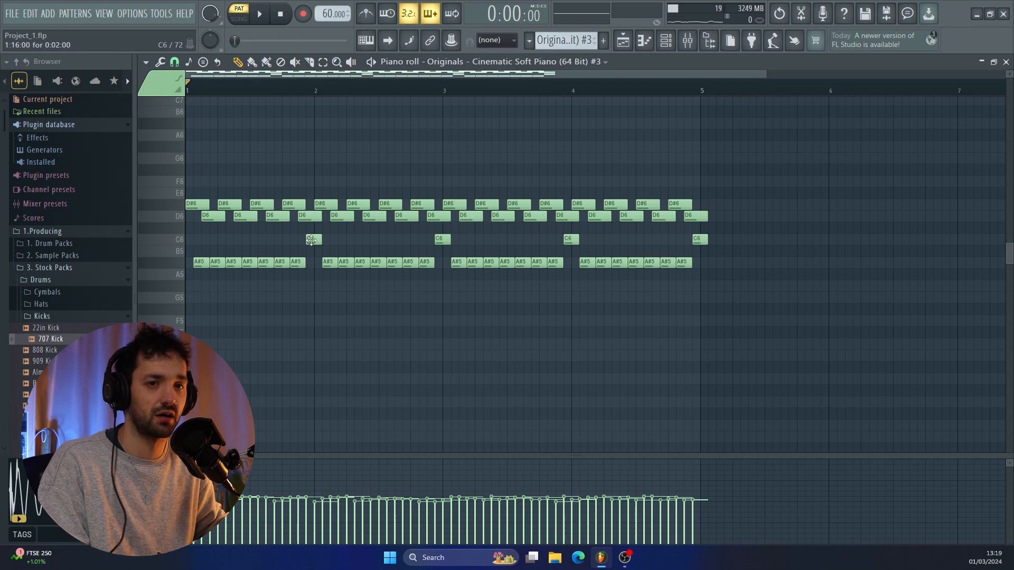
key(space)
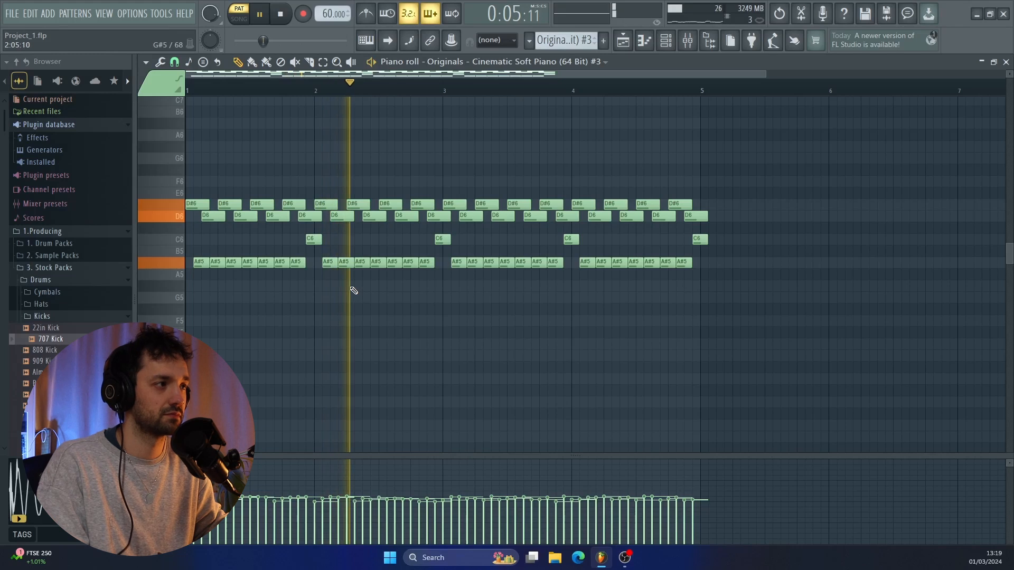
key(space)
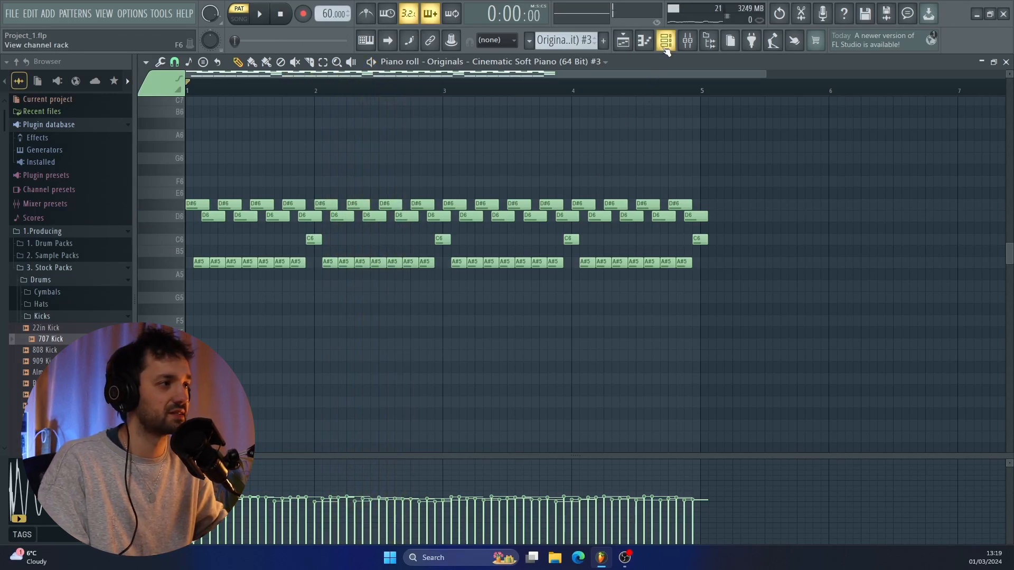
Select the Piano 2 track in the mixer and open its Fruity parametric EQ 2 for review
click(666, 41)
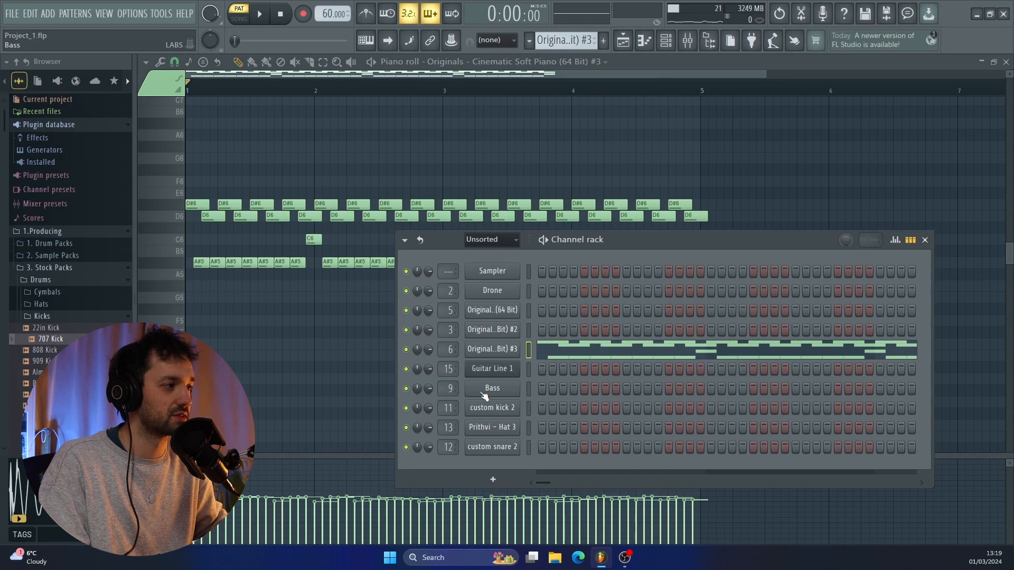
click(925, 240)
click(692, 44)
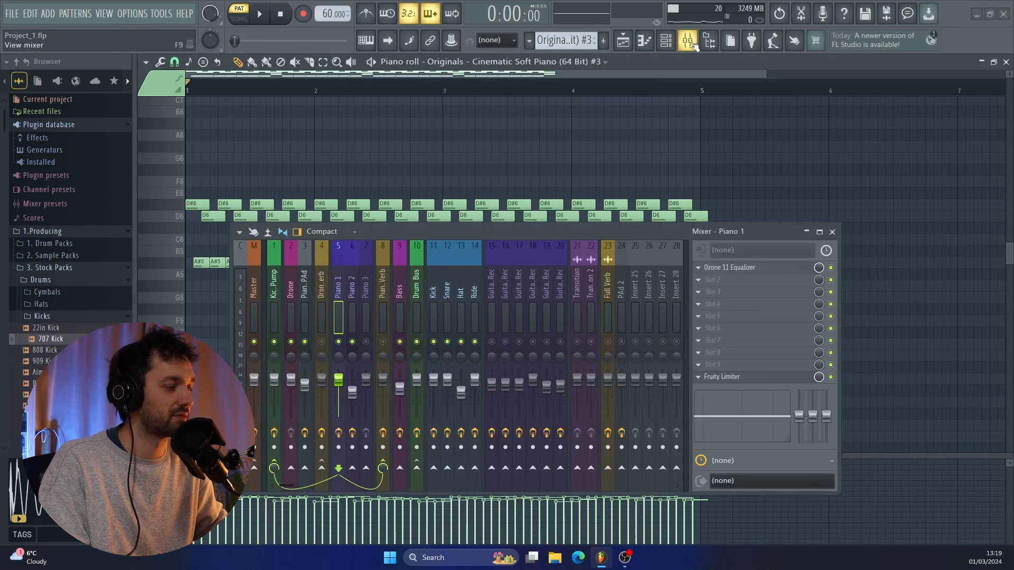
drag(479, 235, 516, 173)
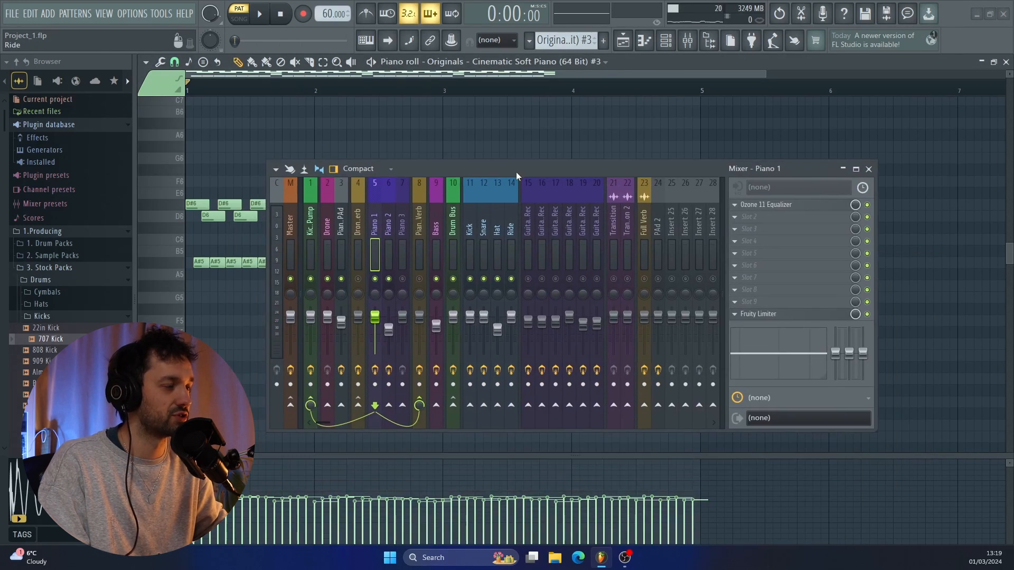
click(386, 233)
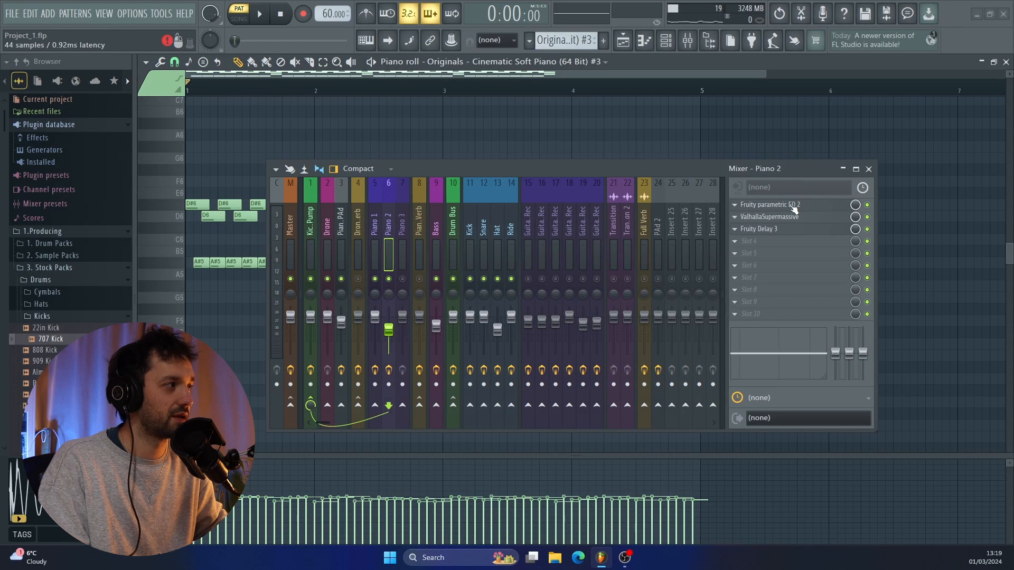
click(793, 206)
drag(635, 169, 564, 160)
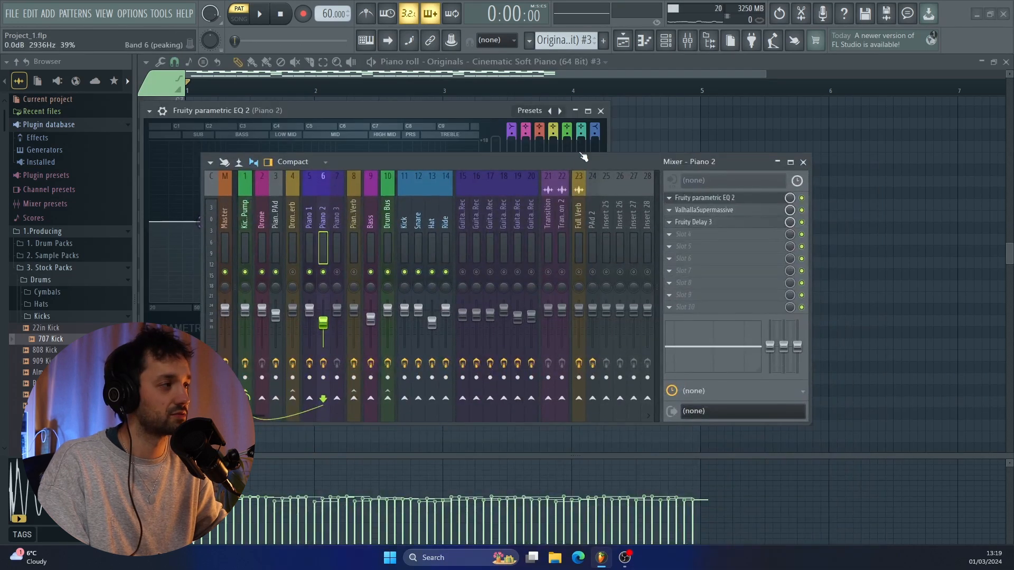
Review ValhallaSupermassive and Fruity Delay 3 on the Piano 2 mixer track, and close its effect windows
click(718, 209)
drag(505, 172, 523, 457)
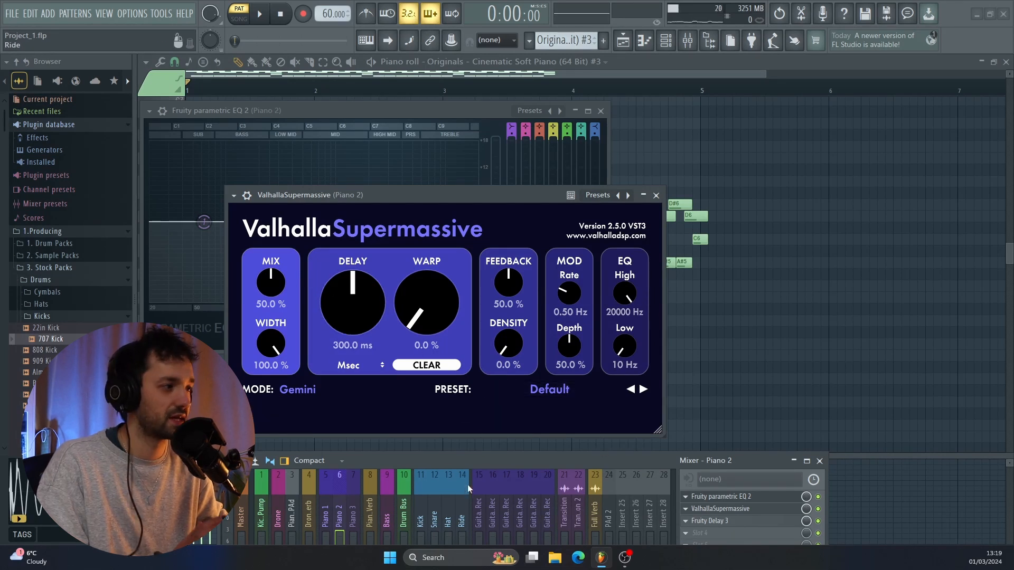
drag(484, 458, 465, 239)
click(757, 303)
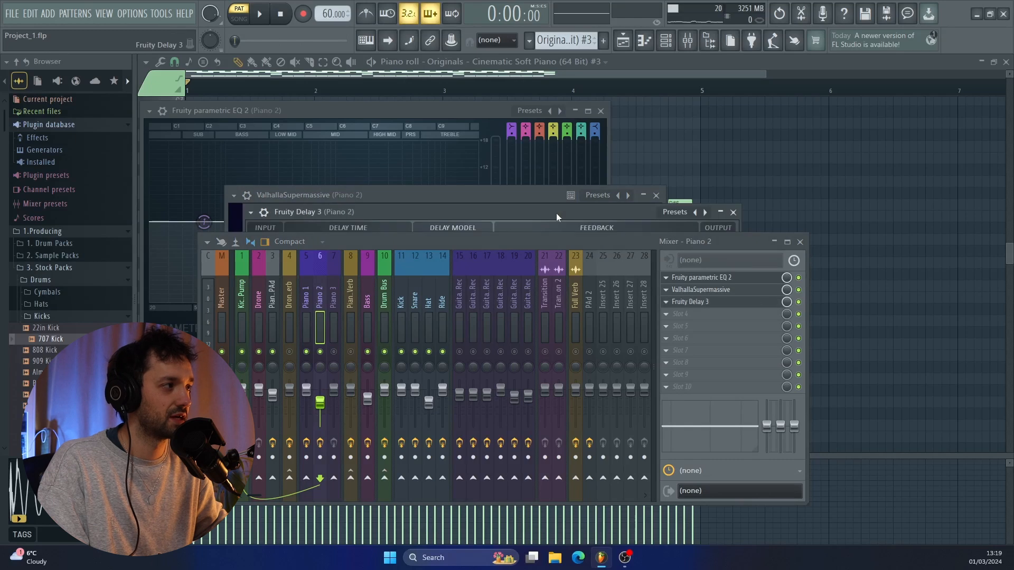
drag(544, 239, 545, 362)
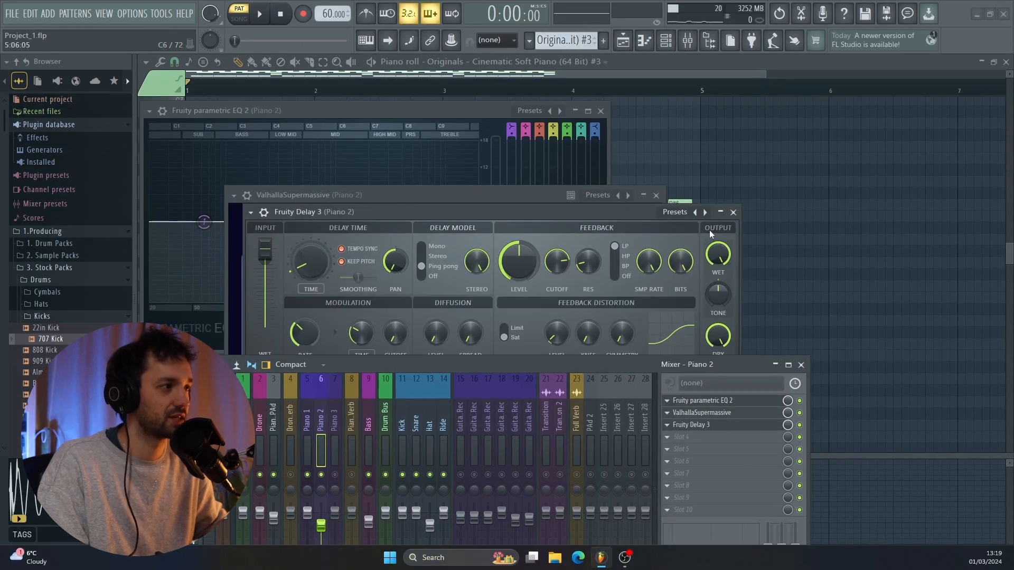
click(732, 212)
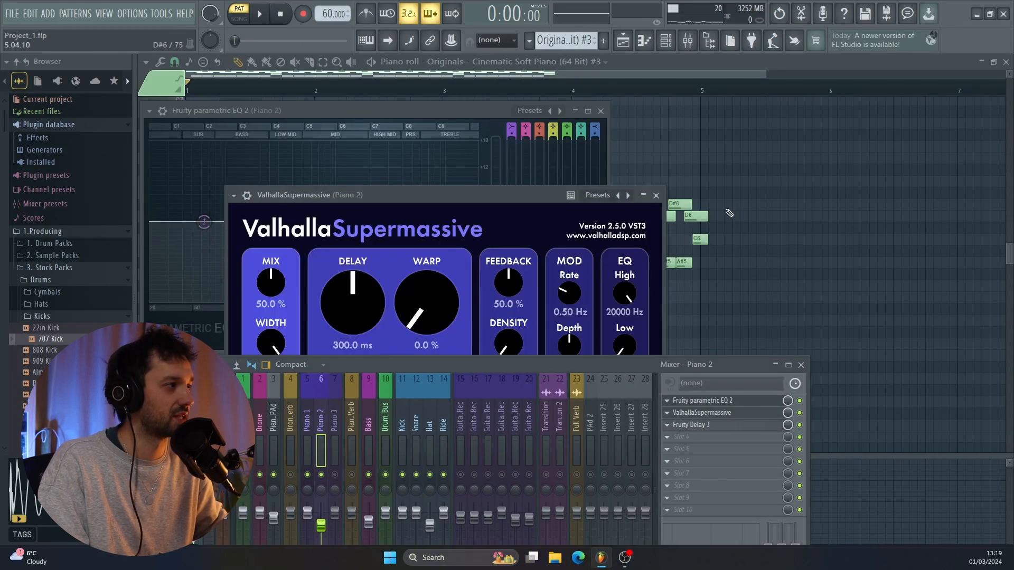
click(656, 196)
click(600, 111)
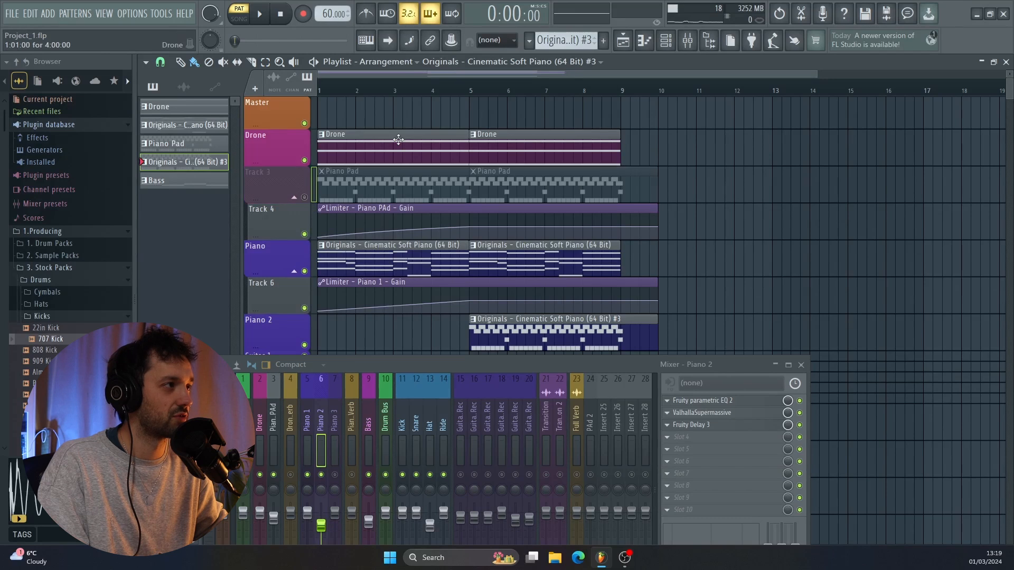
Play the arrangement in song mode from bar 5 to hear Piano 2 with the drone and main piano
click(469, 85)
scroll(506, 247, down, 2)
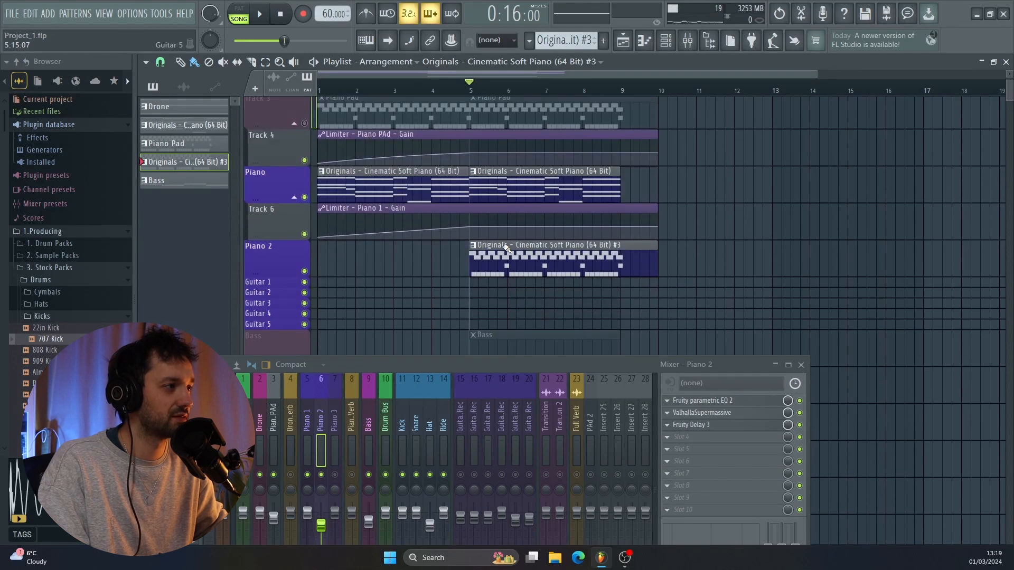
key(space)
scroll(506, 247, up, 2)
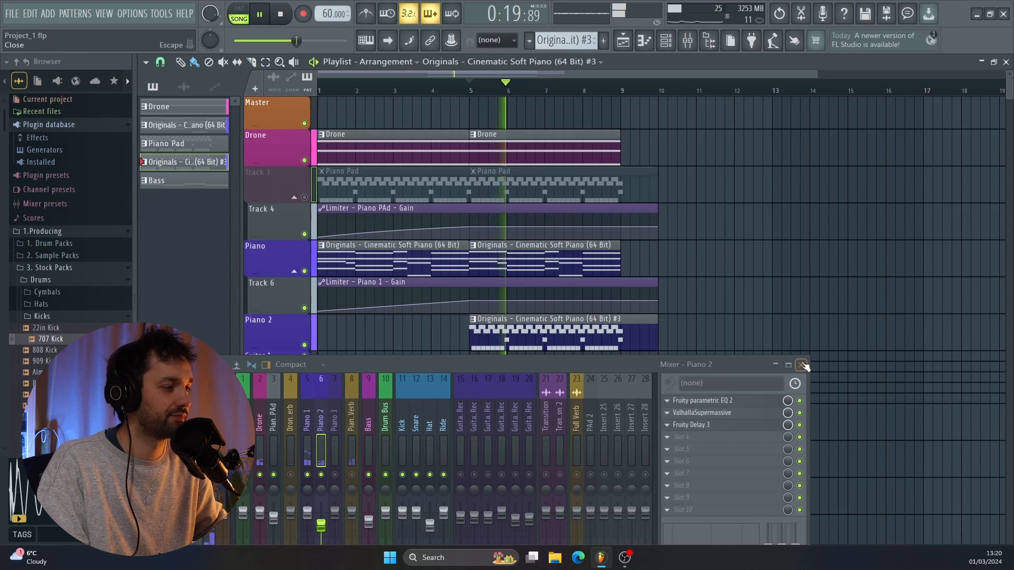
key(space)
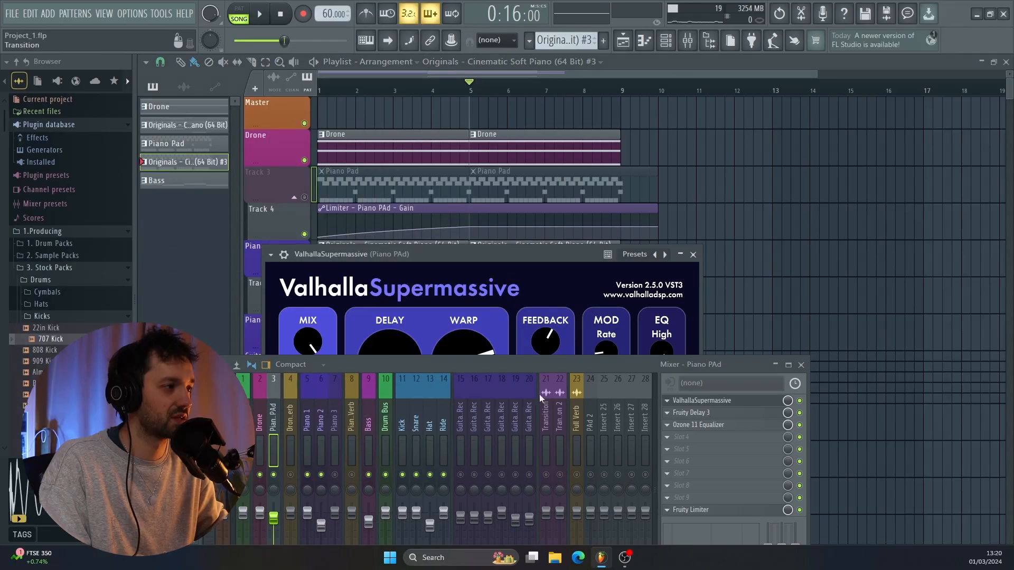
Review the ValhallaSupermassive and Fruity Delay 3 settings on the Piano PAd mixer track, closing both effect windows
key(F9)
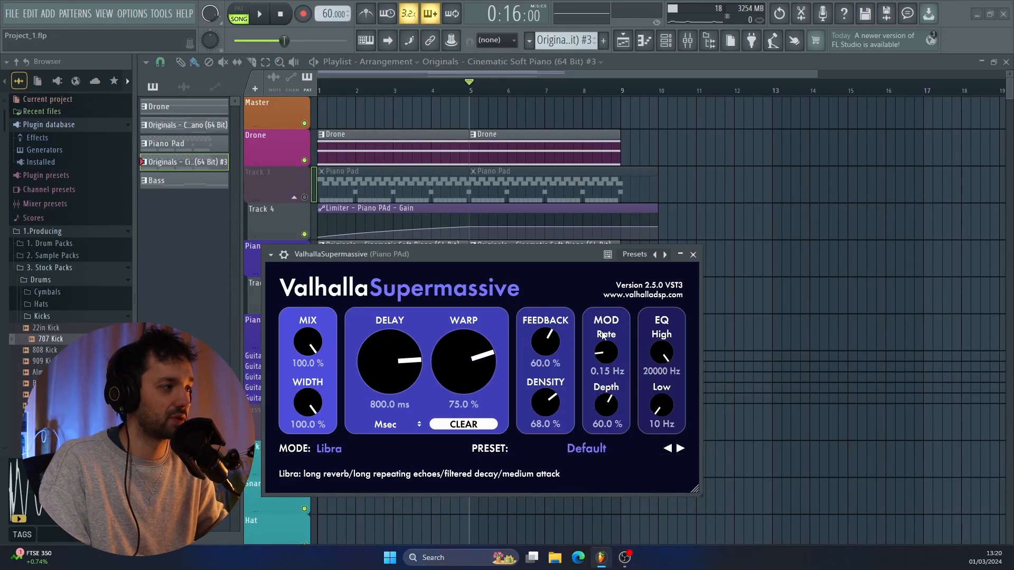
click(693, 256)
click(692, 46)
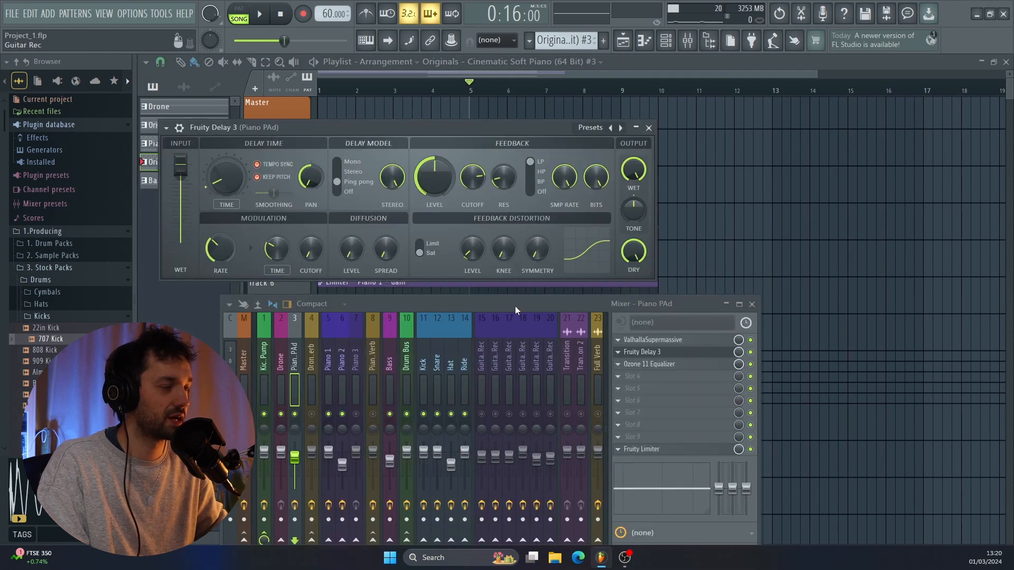
click(649, 127)
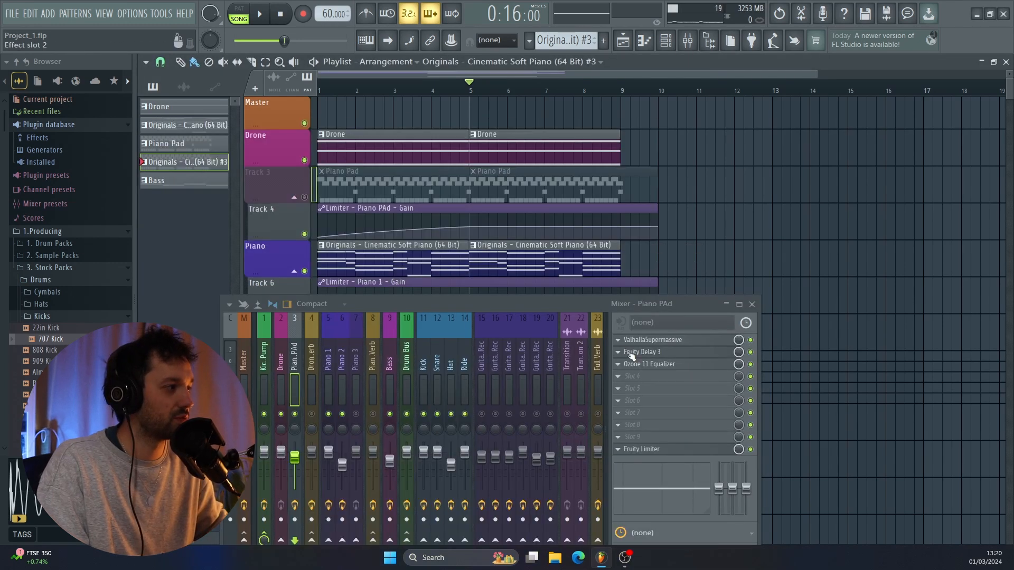
Bypass Ozone 11 Equalizer on the Piano PAd track and listen to the Piano Pad pattern alone in pattern mode
click(751, 365)
drag(572, 304, 622, 429)
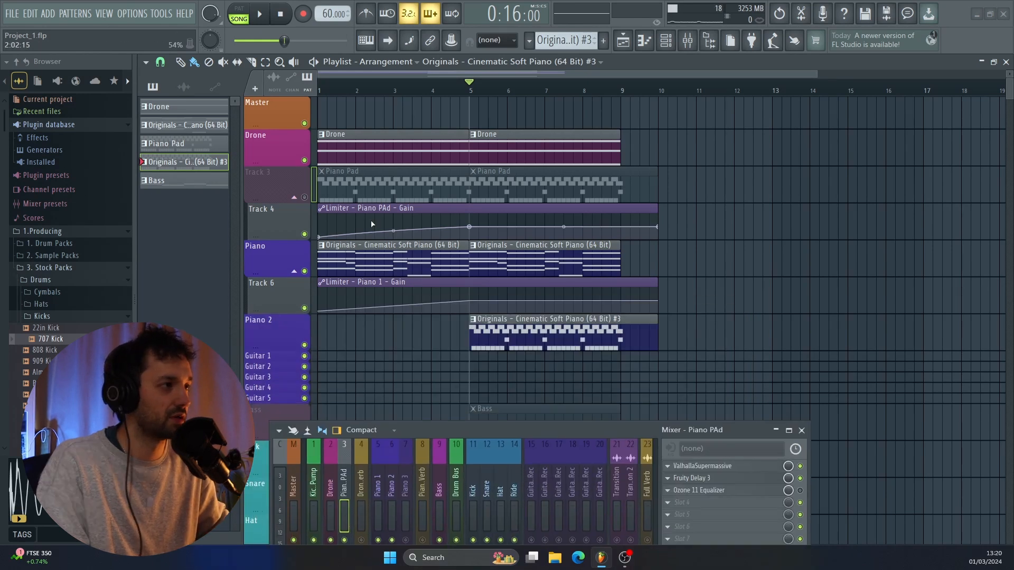
double_click(524, 179)
click(255, 15)
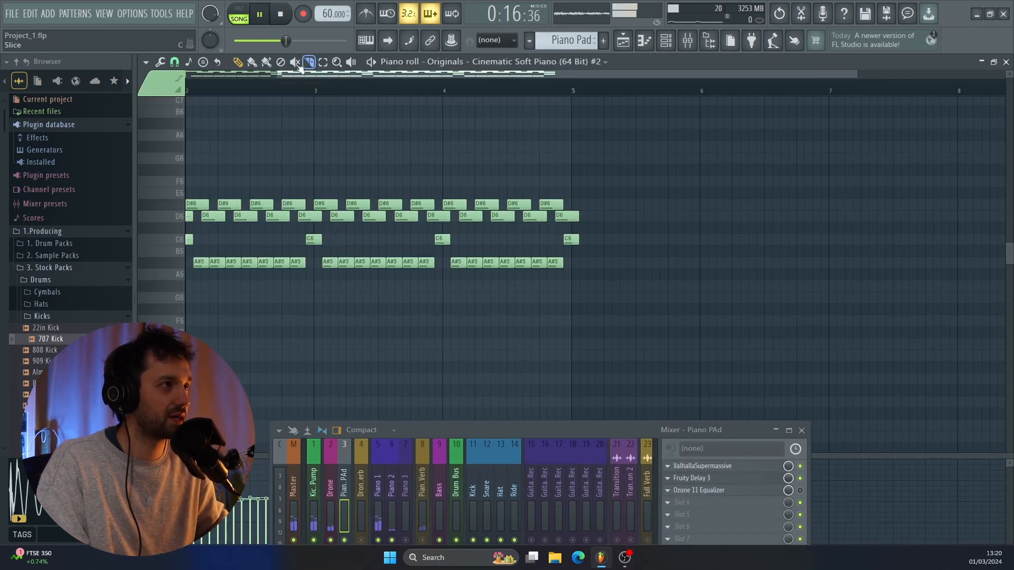
key(l)
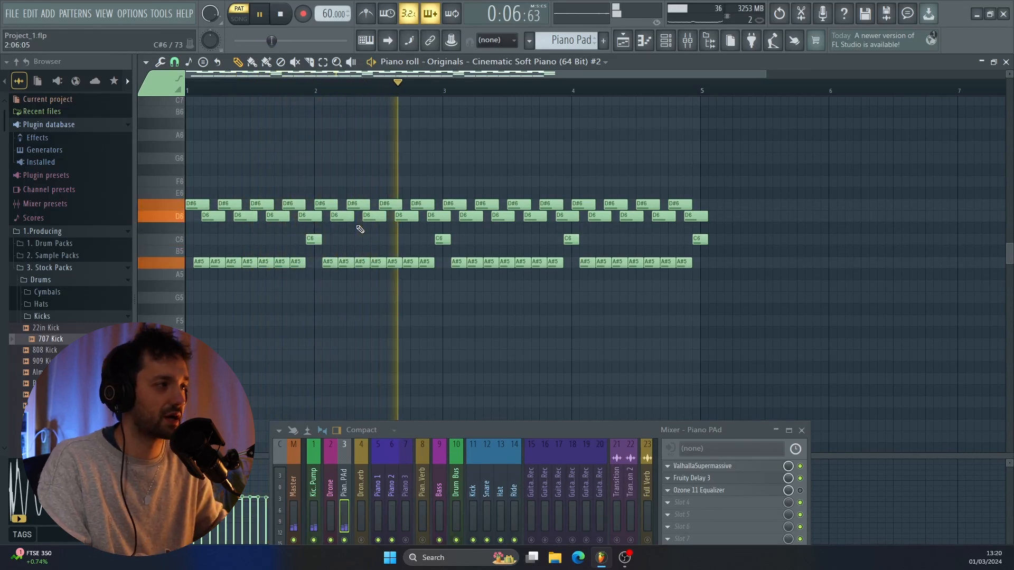
drag(689, 430, 636, 361)
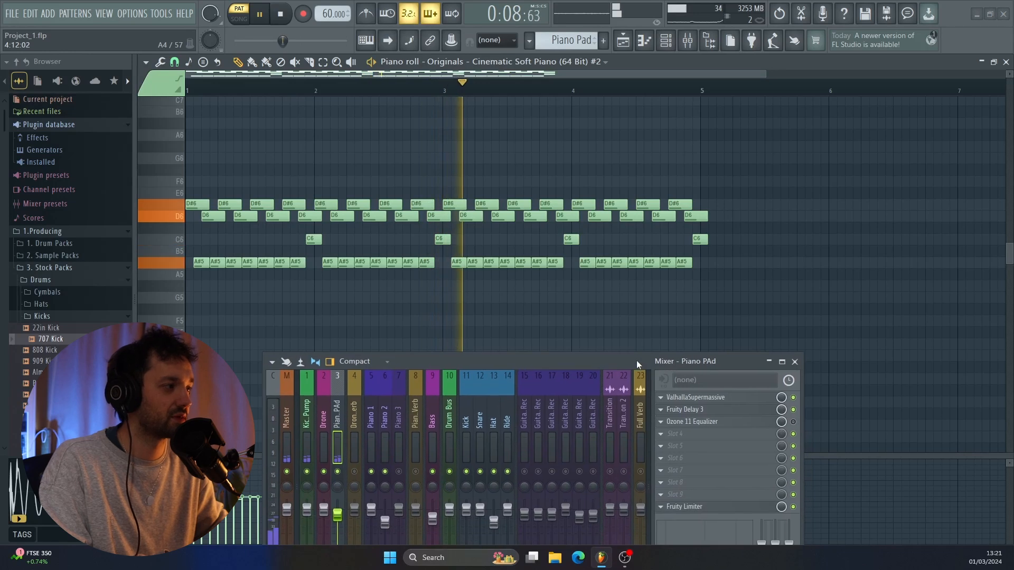
key(space)
Re-enable Ozone 11 Equalizer on the Piano PAd track, replay the pad pattern to compare, and return to the playlist
click(729, 423)
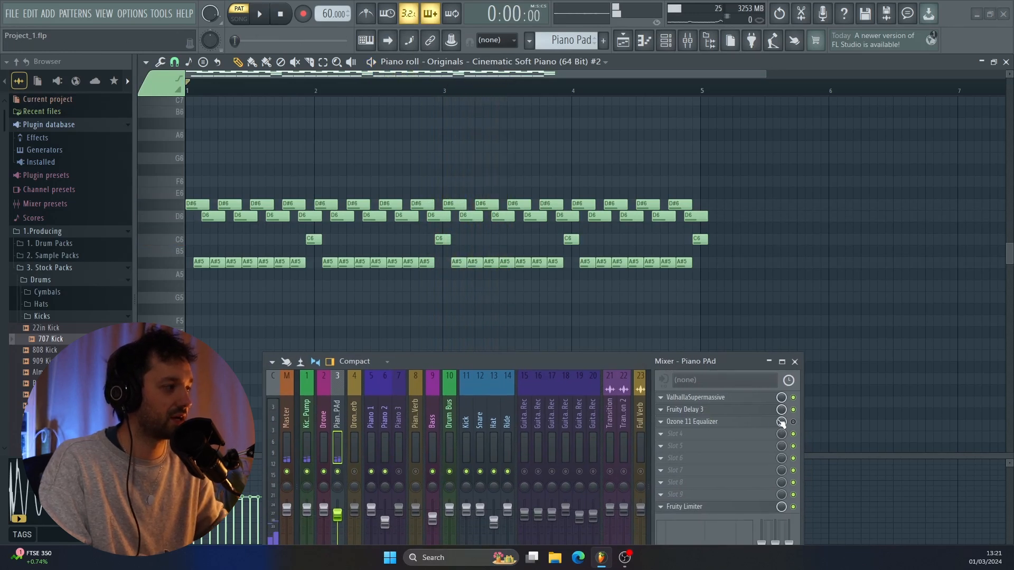
drag(645, 363, 647, 398)
key(space)
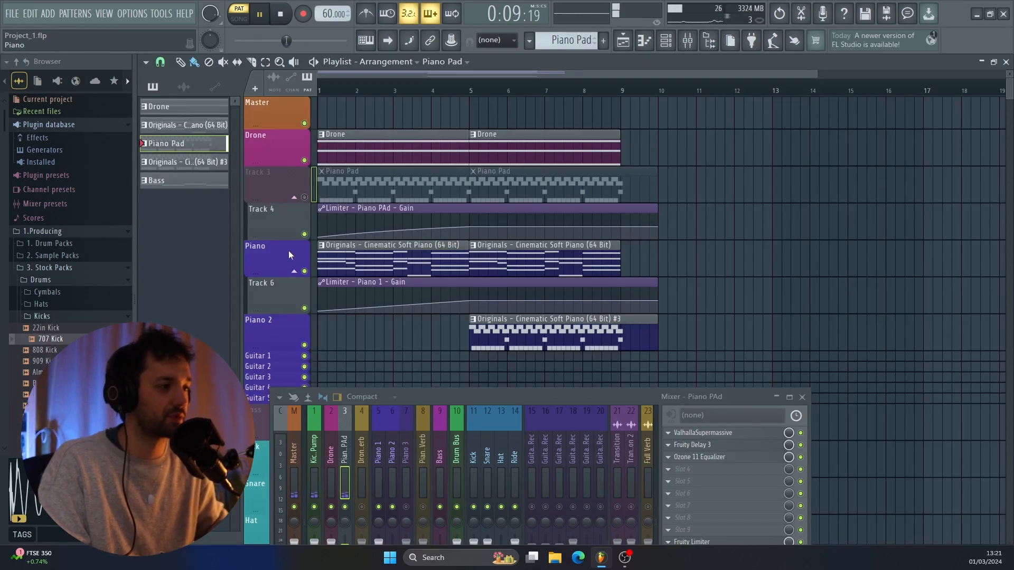
key(F9)
key(space)
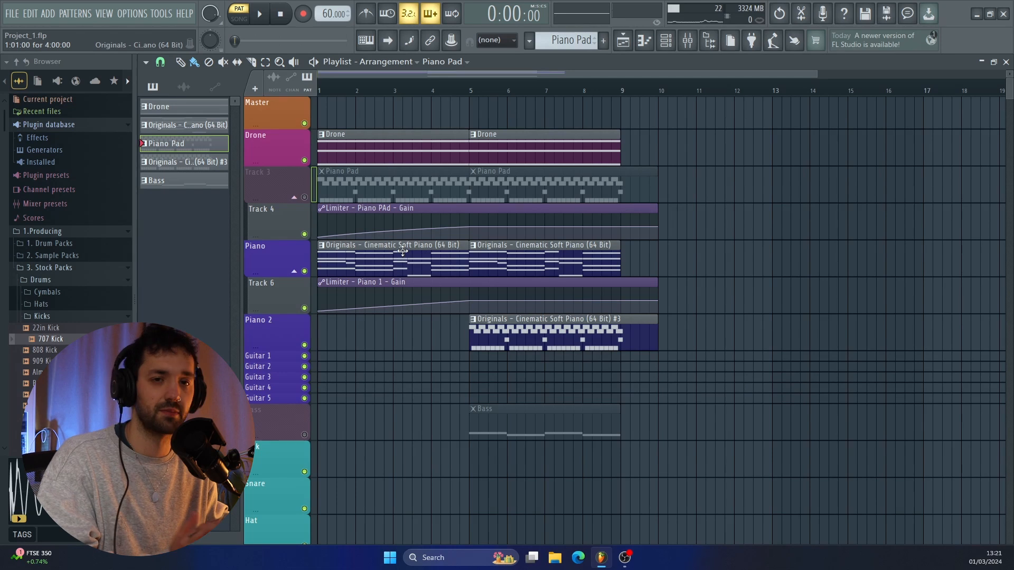
Unmute Track 3 with the Piano Pad clips and the Bass track in the playlist
click(305, 198)
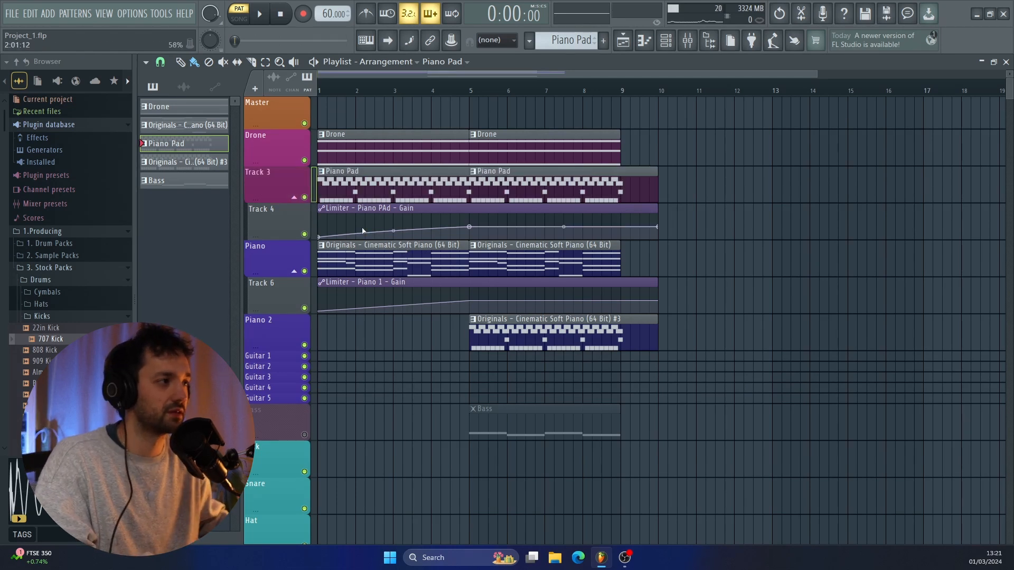
scroll(387, 325, down, 3)
click(305, 324)
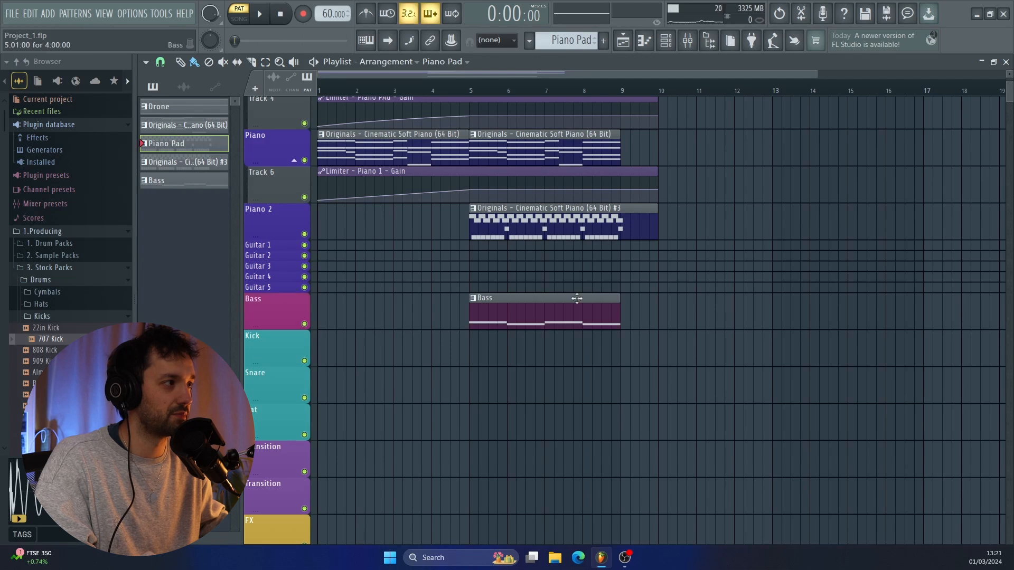
Open the Bass pattern's notes and play the song from bar 5 to hear the bass with the other layers
click(470, 86)
scroll(512, 234, up, 2)
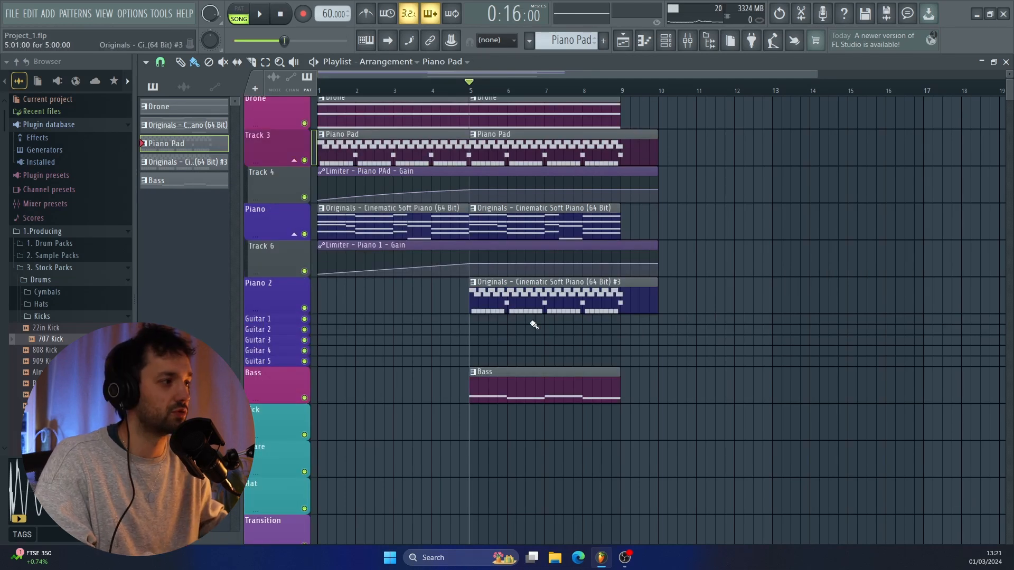
double_click(543, 391)
key(space)
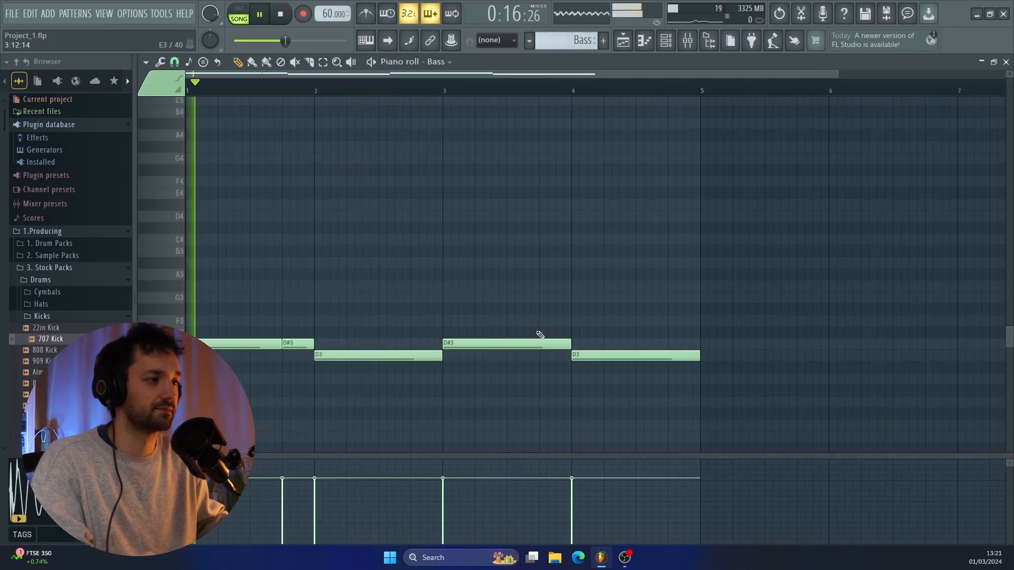
key(space)
Return to the playlist and audition stock kicks in the Kicks folder, including 707 Kick, 22in Kick, Grv Kick 21 and Grv Kick 22
click(622, 51)
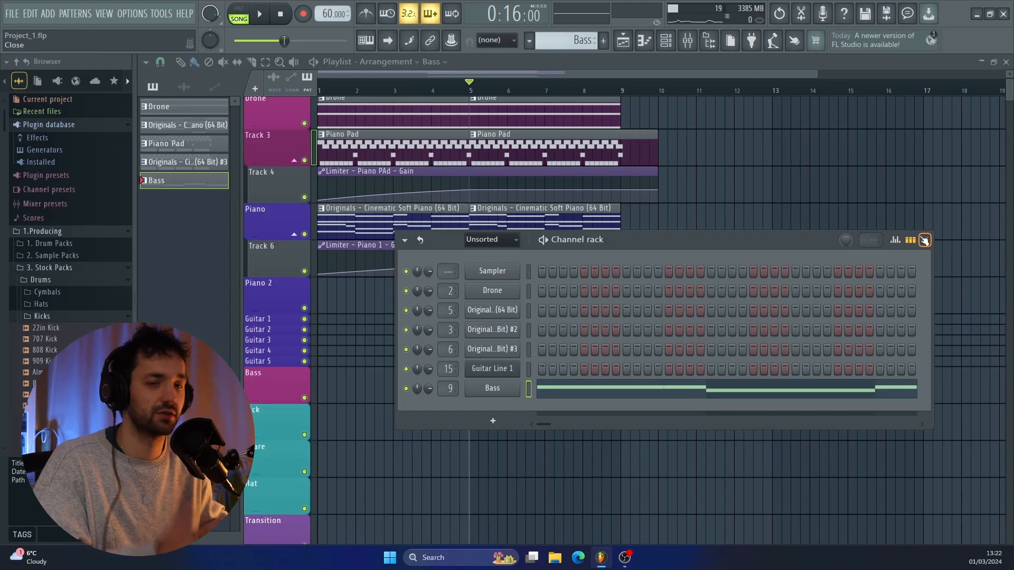
scroll(45, 231, down, 4)
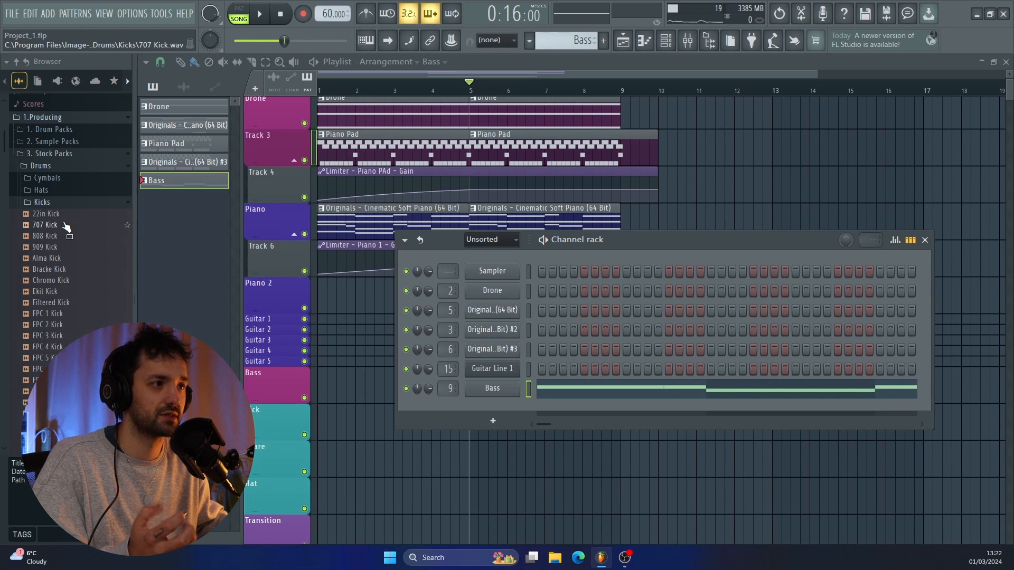
click(66, 226)
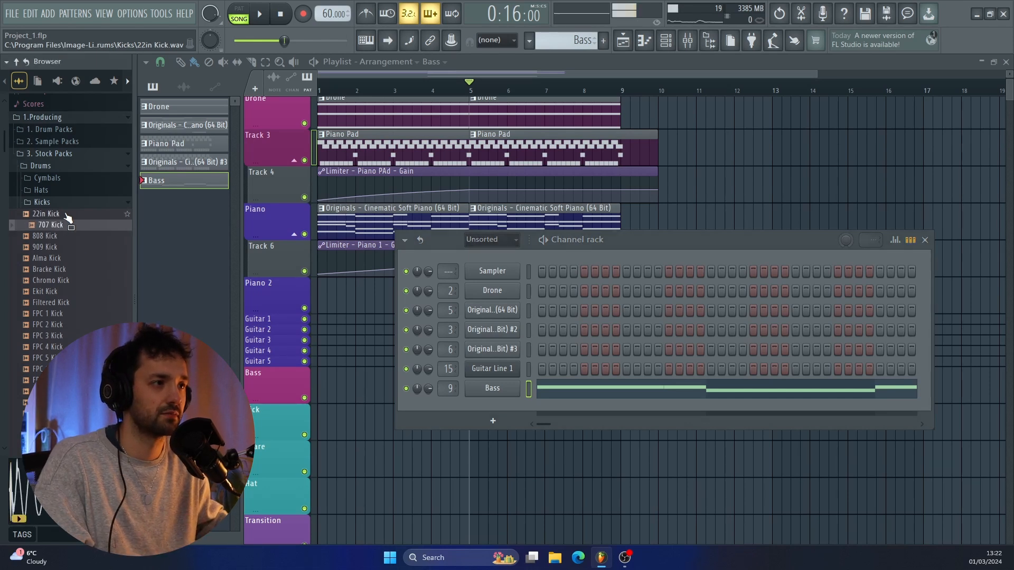
click(69, 213)
scroll(68, 316, down, 5)
click(65, 332)
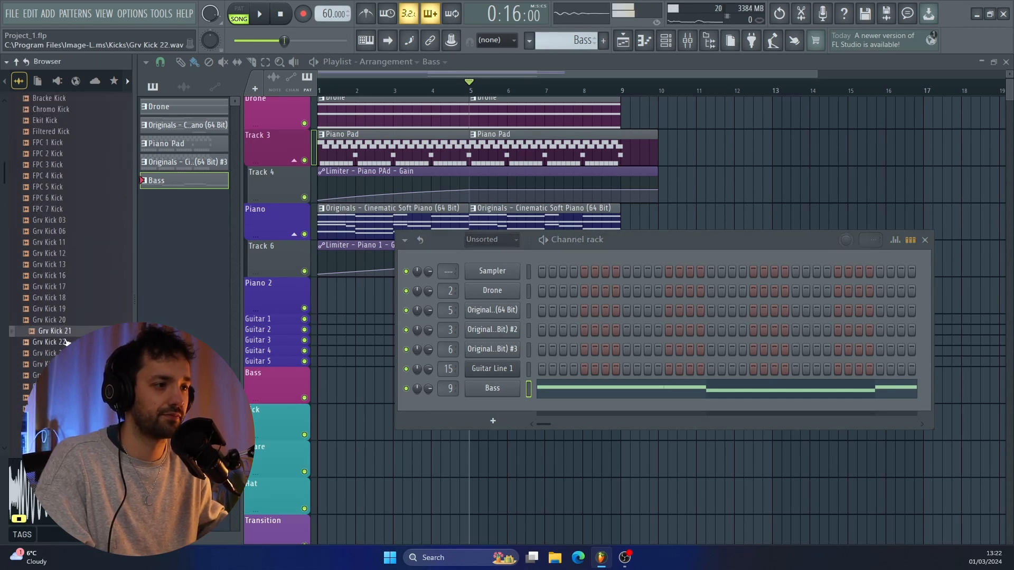
click(66, 342)
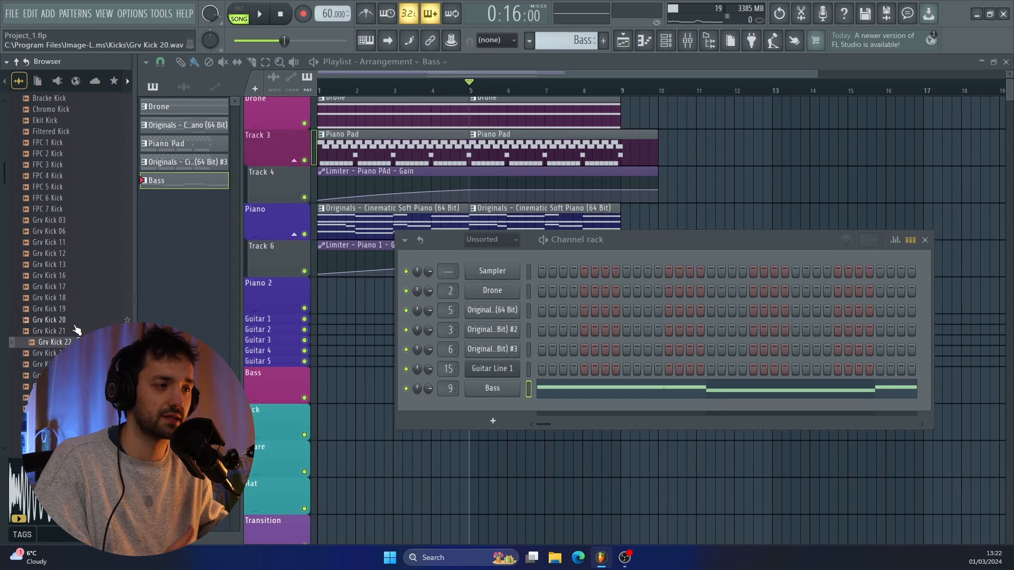
Audition some of the Minimal Kick samples further down the Kicks folder, and go back to the first kicks in the list
scroll(80, 326, down, 9)
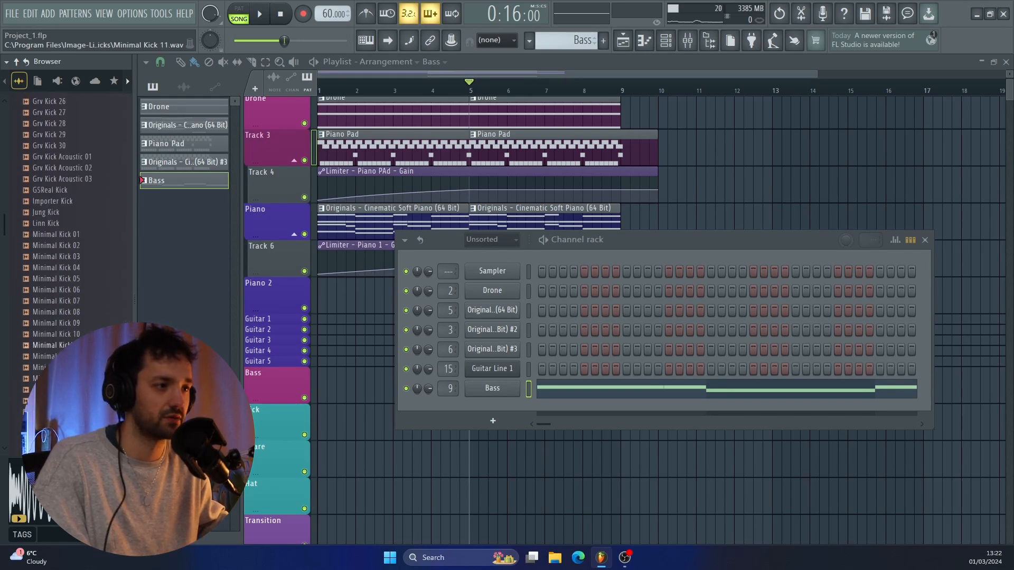
click(74, 367)
scroll(74, 339, down, 9)
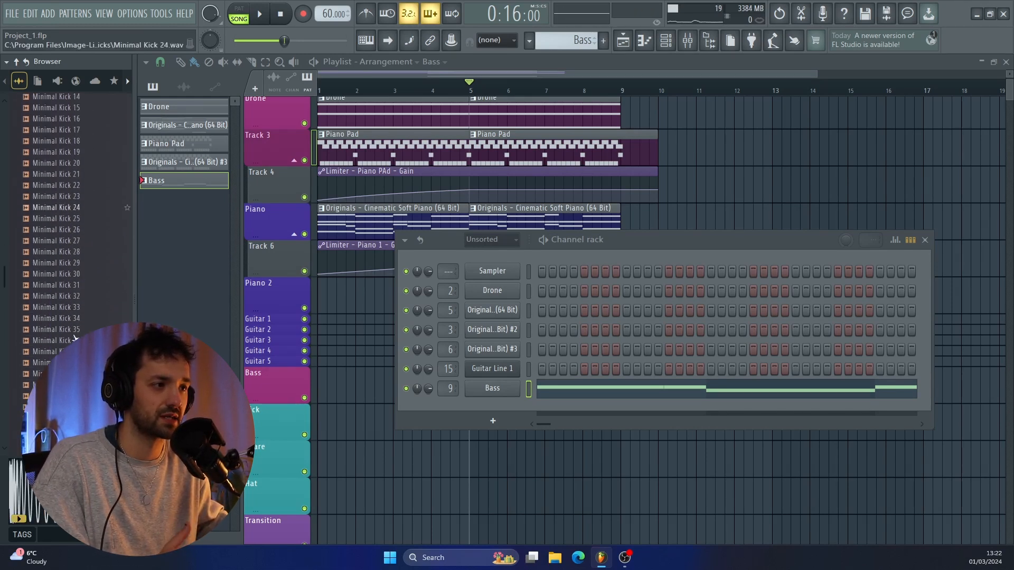
click(69, 349)
scroll(58, 232, up, 20)
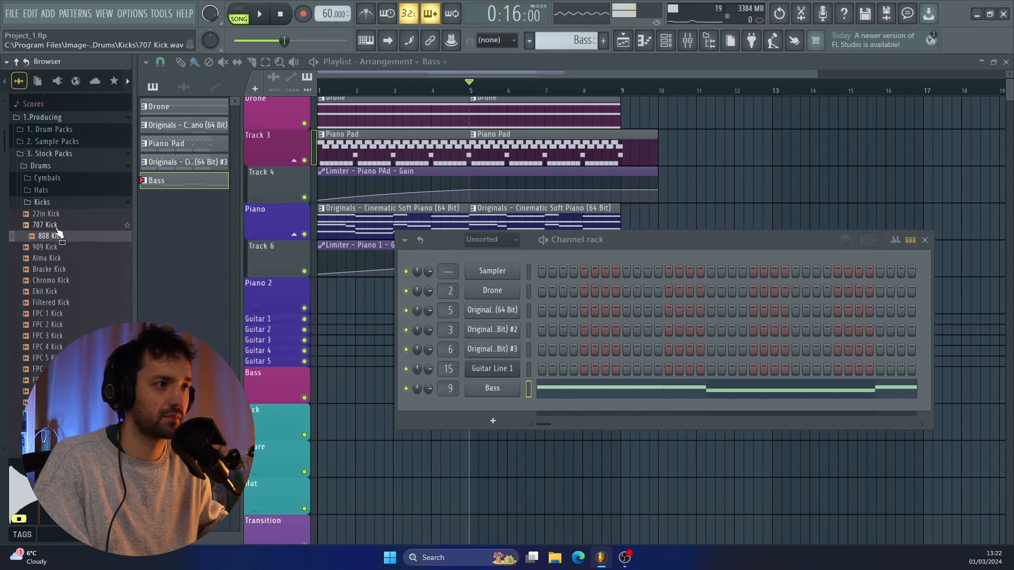
Add the 707 Kick sample to the channel rack on Kick mixer track 11 and open that track's parametric EQ
click(55, 225)
drag(58, 233, 445, 441)
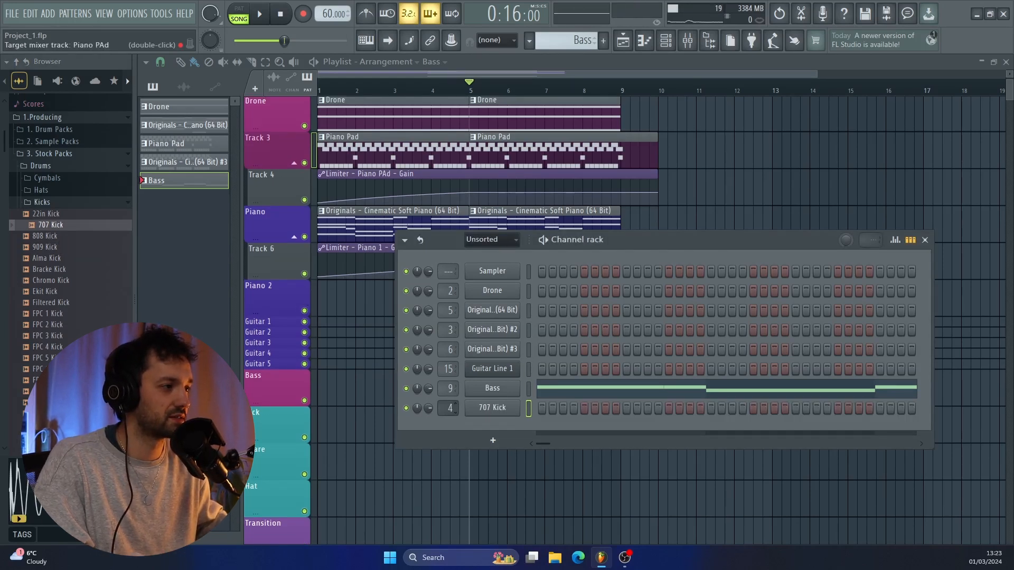
key(F9)
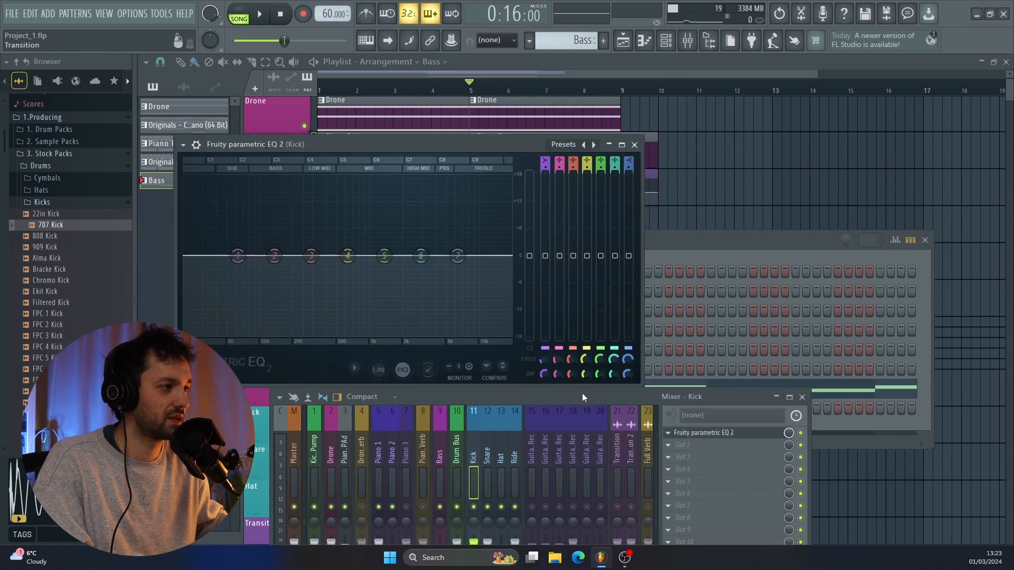
drag(582, 394, 582, 517)
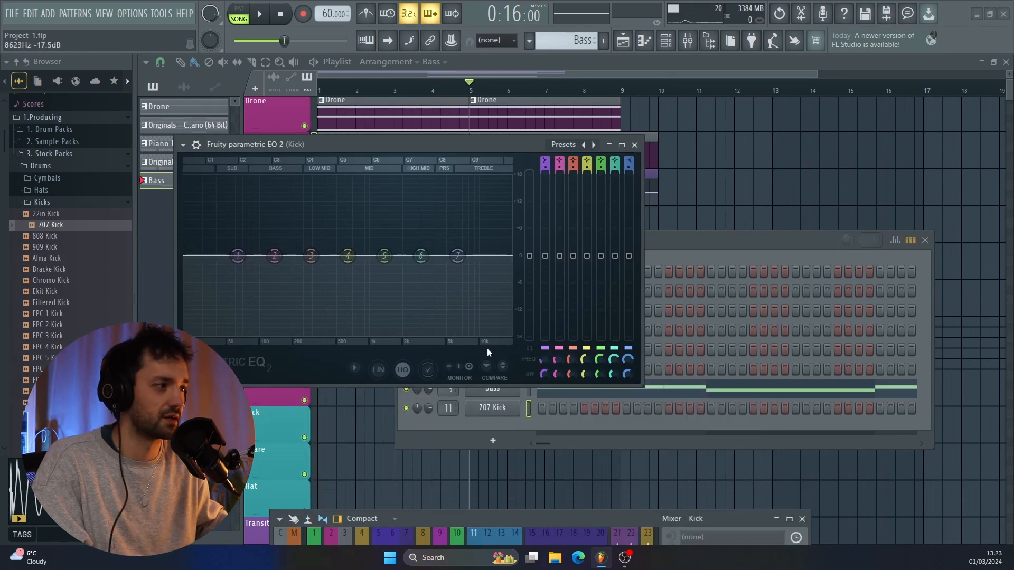
Apply the Classic 80 Roll Off preset to the Kick EQ, raising band 7's cutoff and lowering band 2 while previewing the 707 Kick
click(494, 411)
click(842, 385)
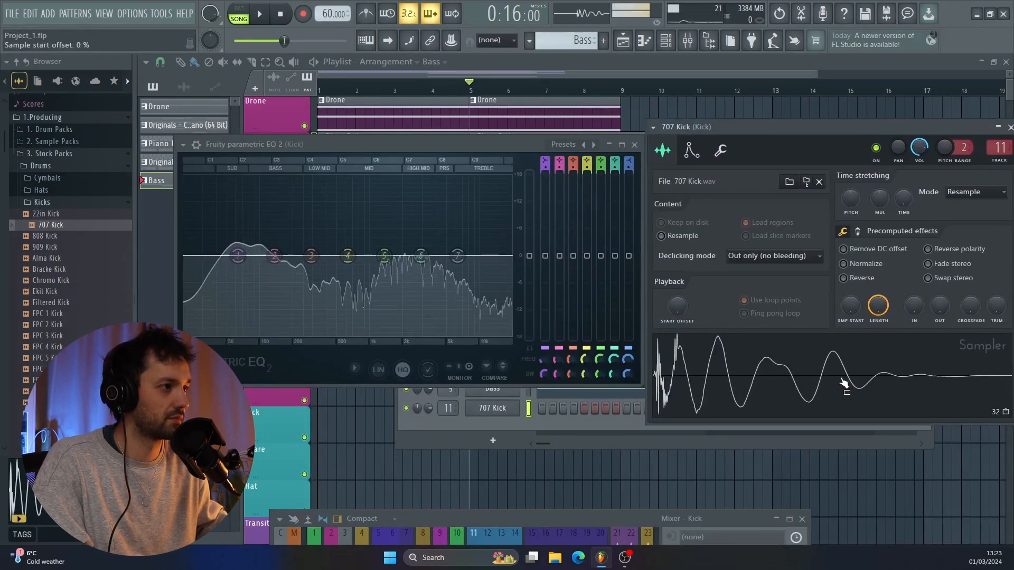
click(593, 145)
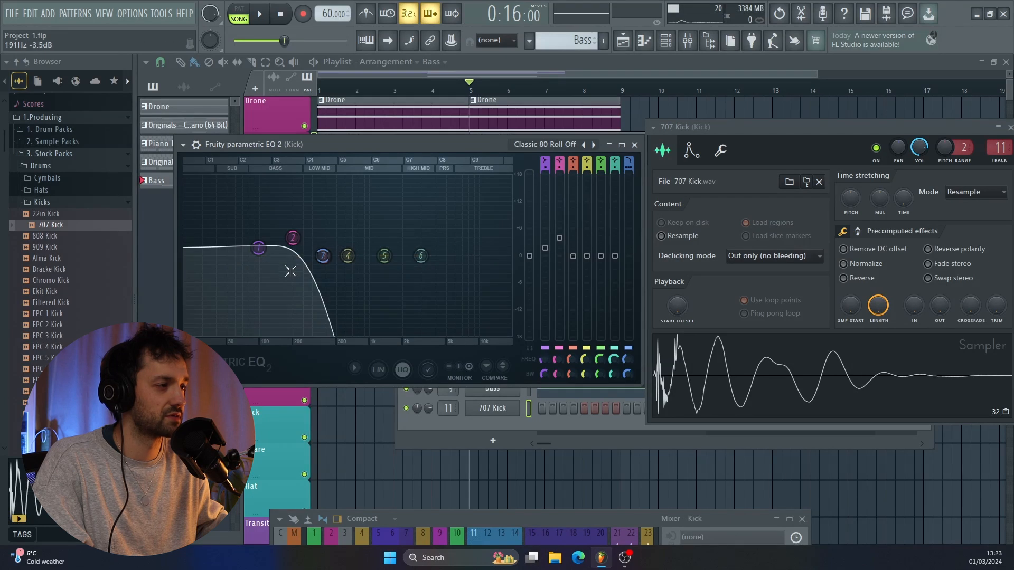
drag(322, 256, 355, 256)
drag(293, 238, 294, 250)
click(790, 373)
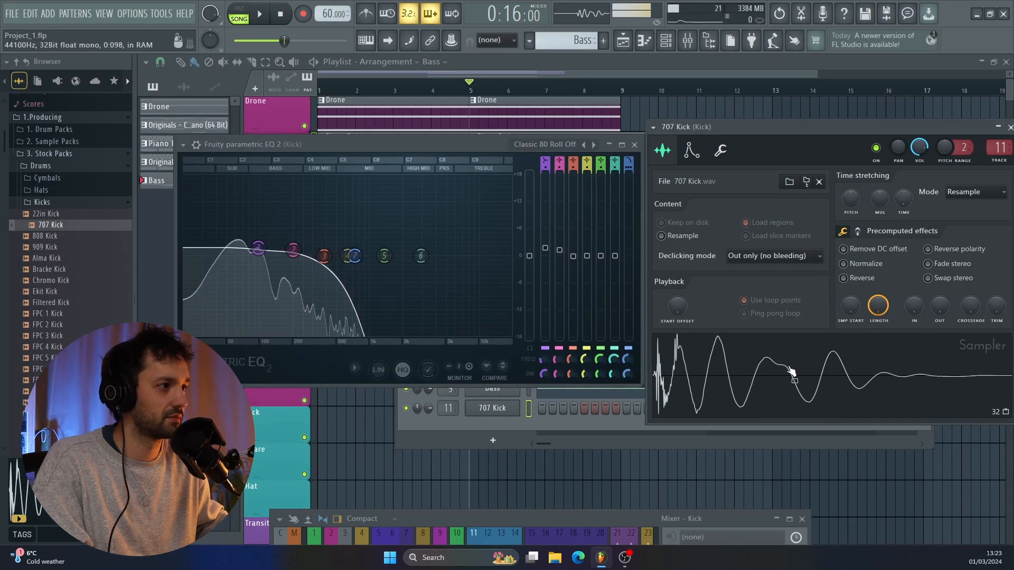
click(790, 373)
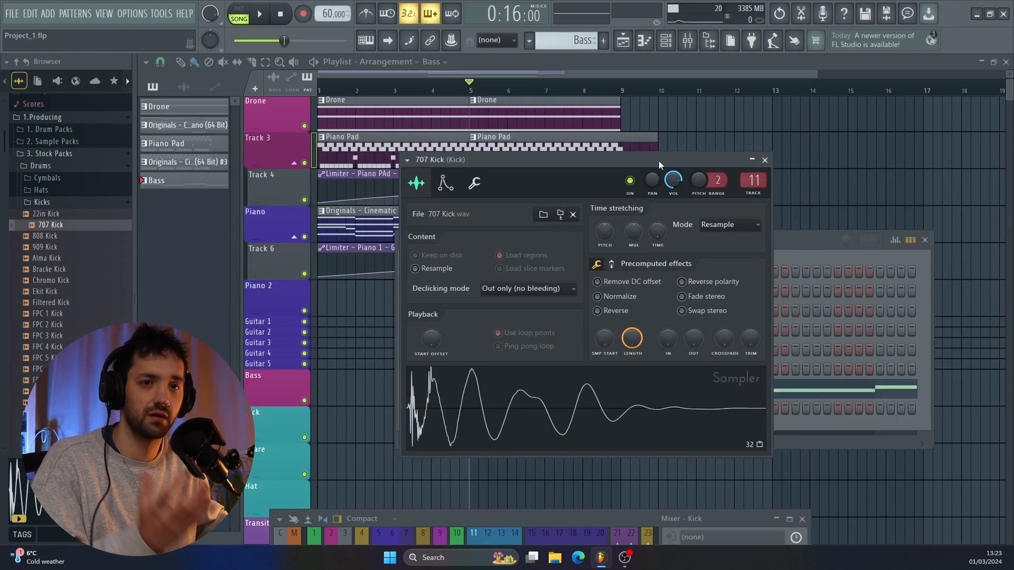
click(765, 160)
Switch from the Kicks to the Snares folder and audition its first samples, including 14in Rim, 707 Rim and 808 Snare
click(53, 202)
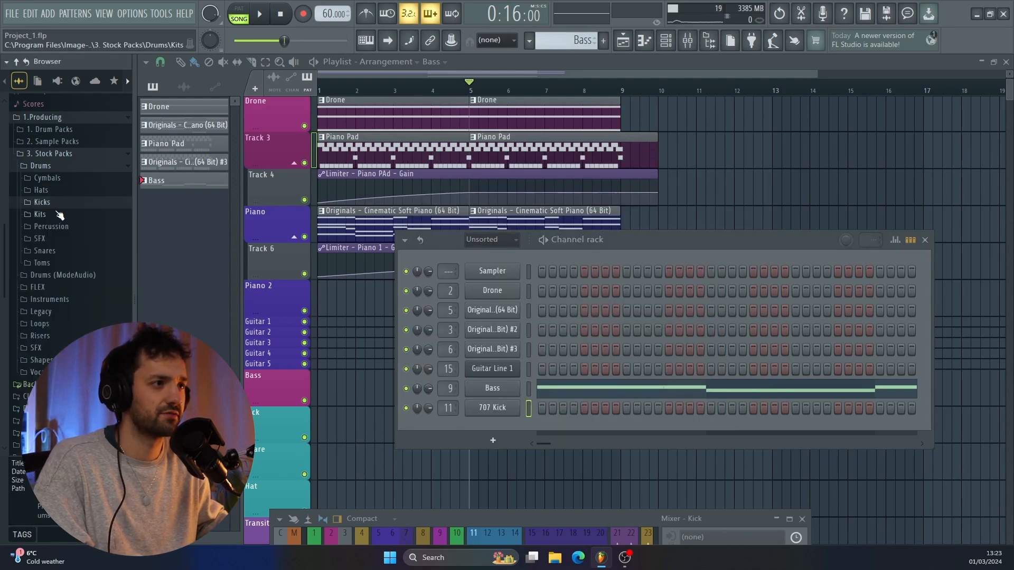
click(58, 255)
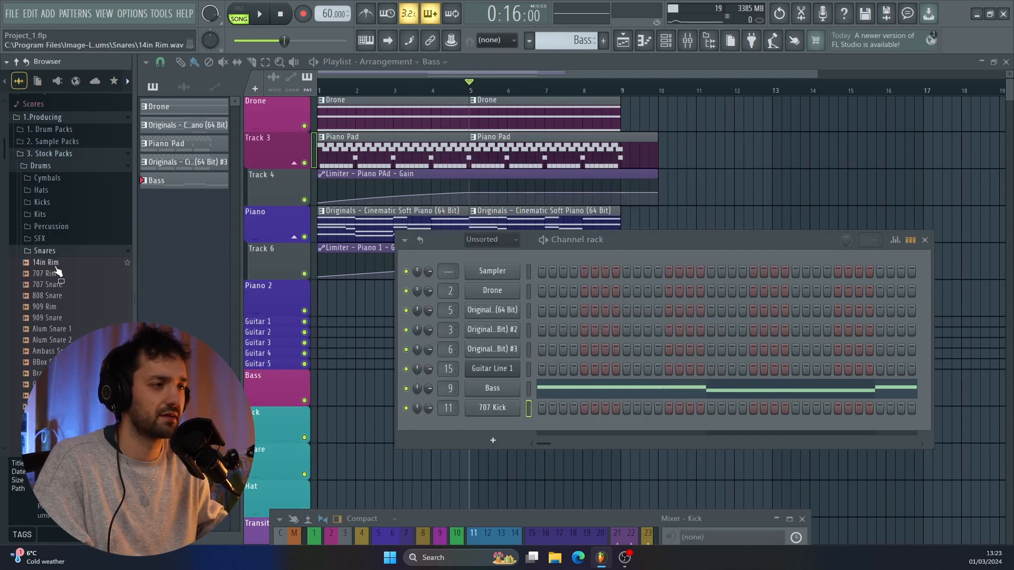
click(59, 262)
click(60, 275)
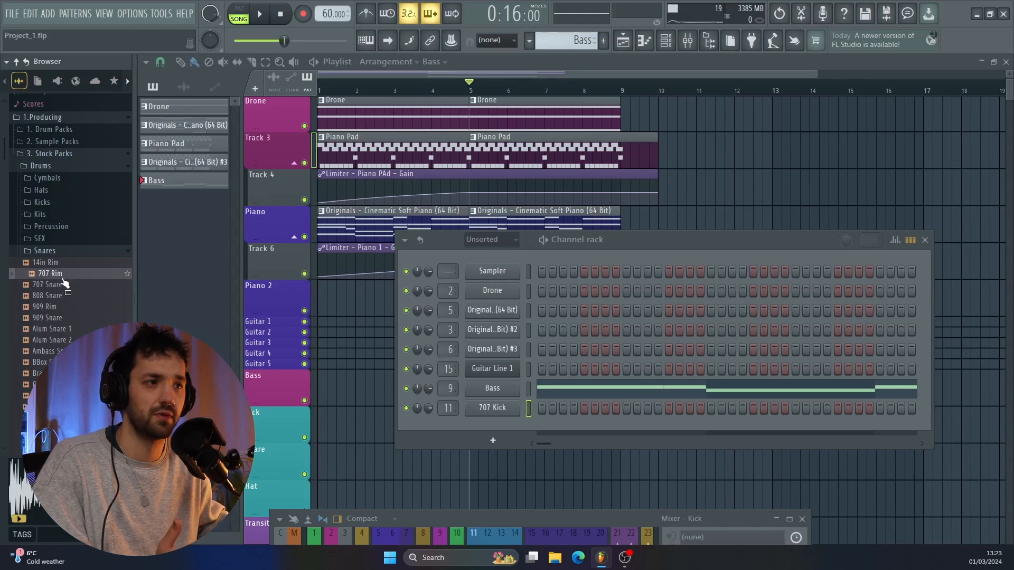
key(Down)
key(Down)
key(Down)
key(Down)
key(Down)
key(Down)
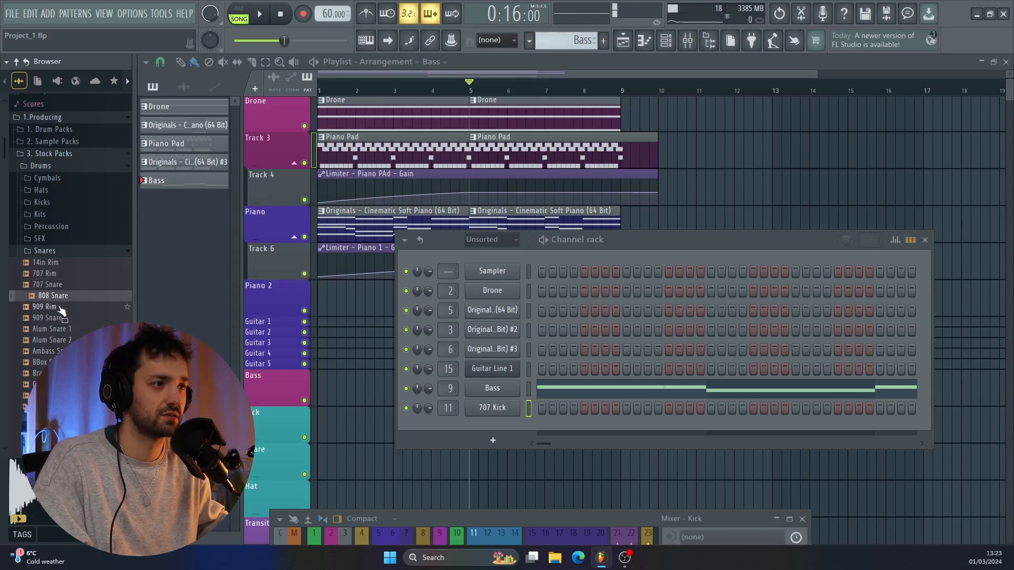
Continue auditioning the stock snares down to FPC Rim, and add FPC Rim to the channel rack
key(Down)
key(Down)
key(Down)
key(Down)
key(Down)
key(Down)
key(Down)
key(Down)
key(Down)
key(Down)
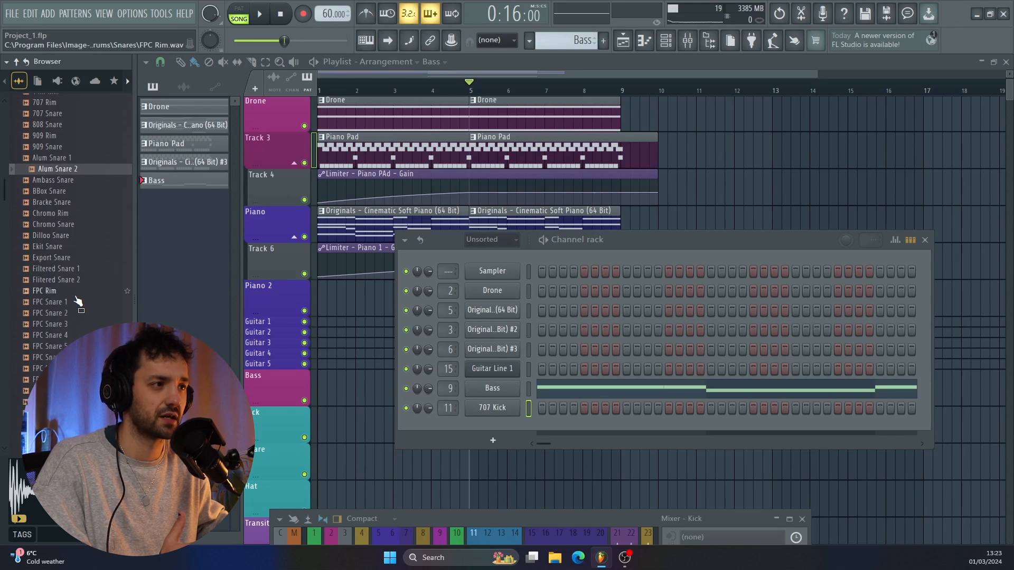
key(Down)
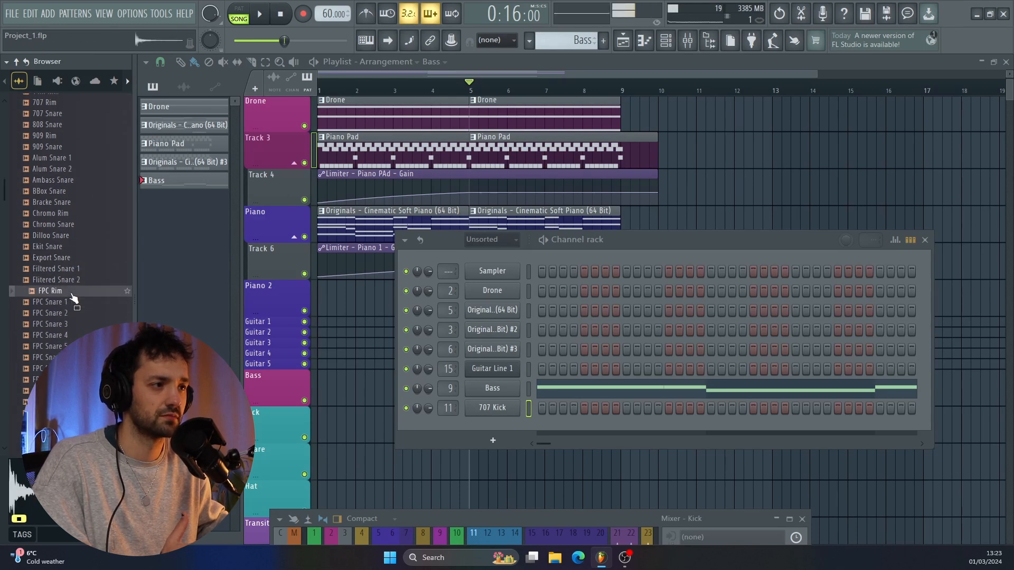
drag(487, 375, 507, 420)
Audition more stock snares, add Stick Rim 1 on Ride mixer track 14, and route FPC Rim to Snare mixer track 12
scroll(58, 317, down, 5)
scroll(58, 264, down, 8)
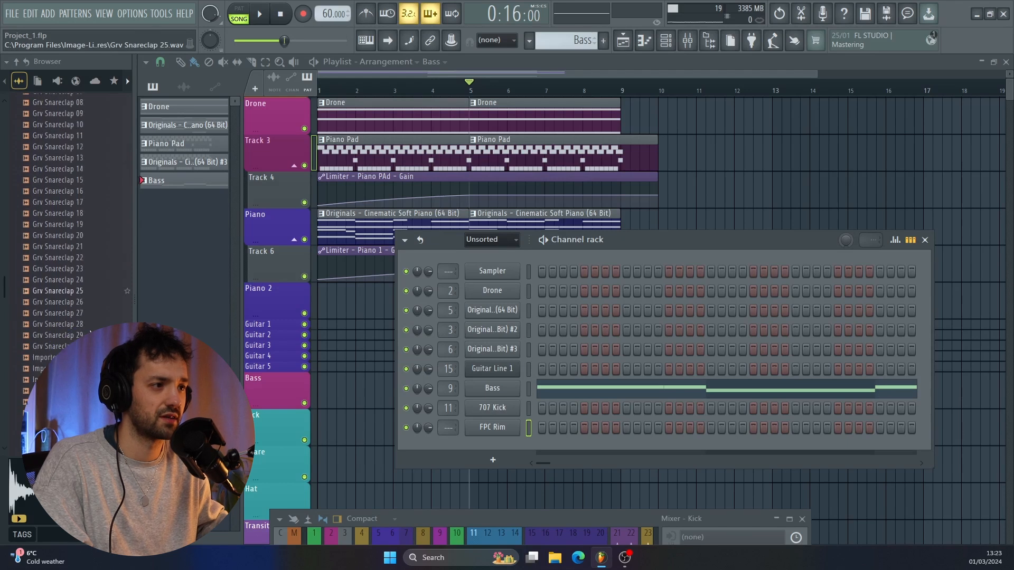
drag(73, 306, 76, 308)
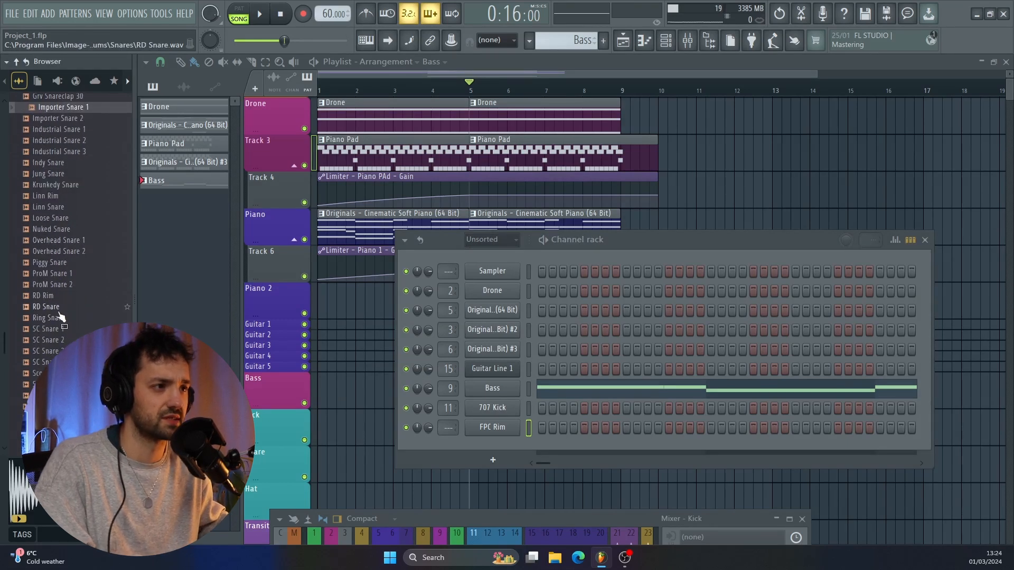
click(58, 297)
click(62, 330)
click(64, 341)
click(64, 352)
click(64, 362)
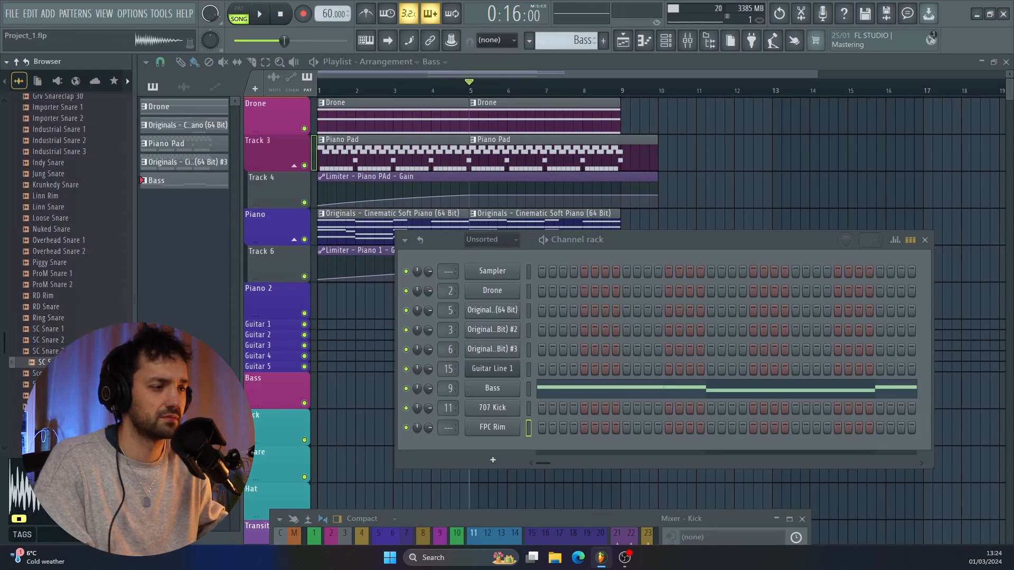
scroll(63, 363, down, 3)
drag(53, 349, 483, 443)
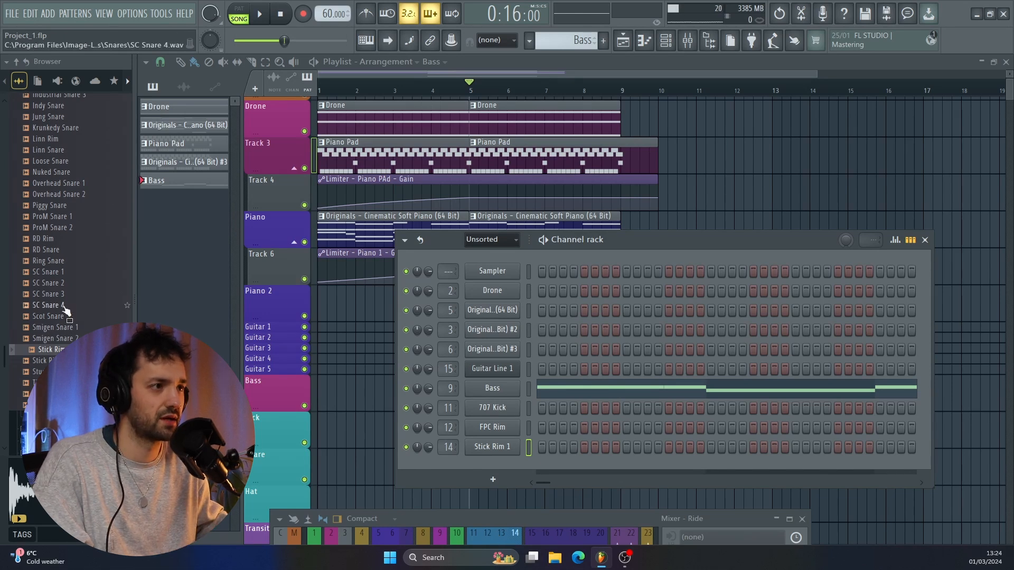
Audition stock samples in the Hats folder, including AMX CH 1 and Ekit 1 Hat, and add Ekit 2 Hat to the channel rack
scroll(66, 310, up, 15)
click(44, 364)
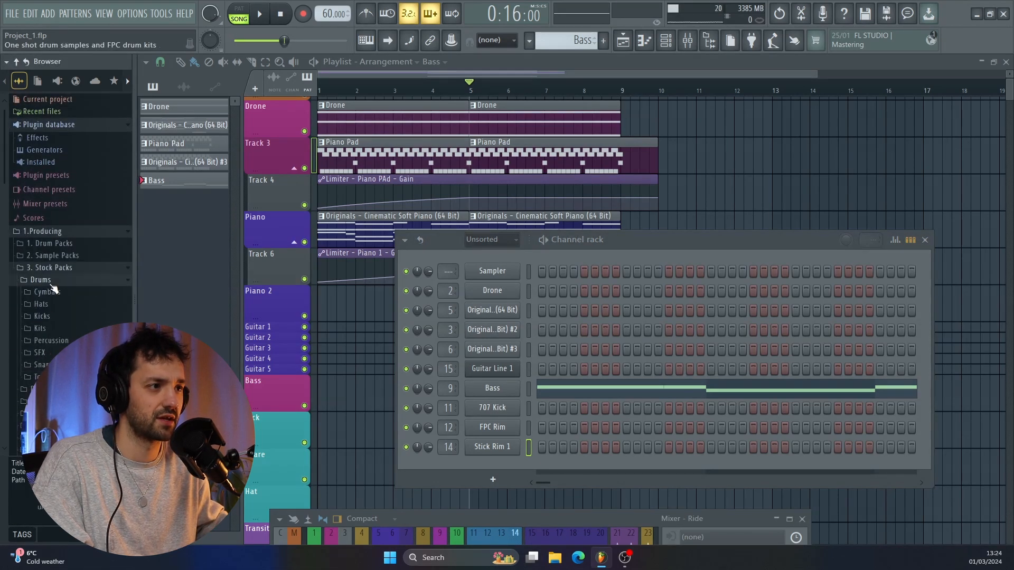
click(41, 304)
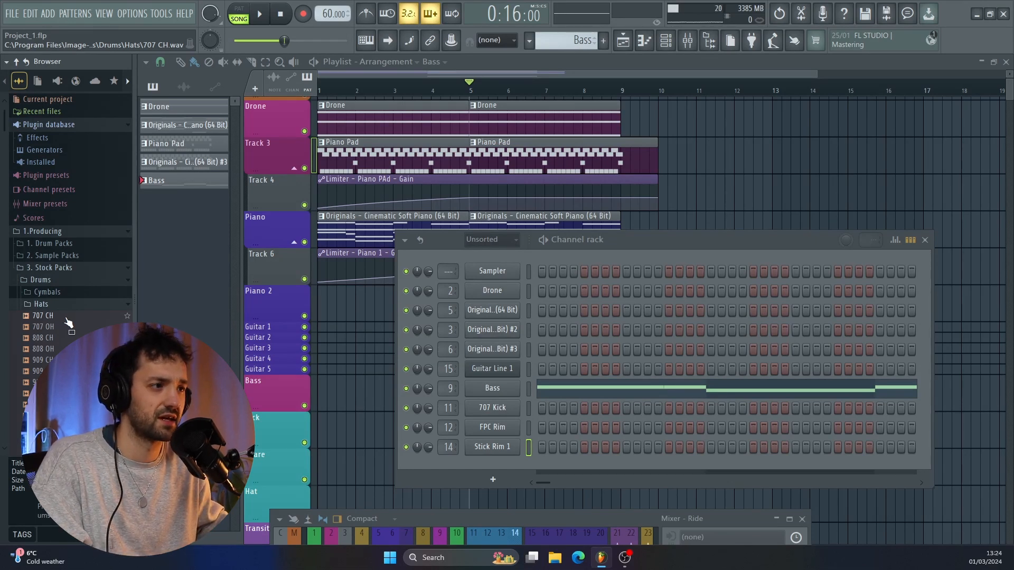
click(66, 317)
scroll(63, 328, down, 5)
click(64, 338)
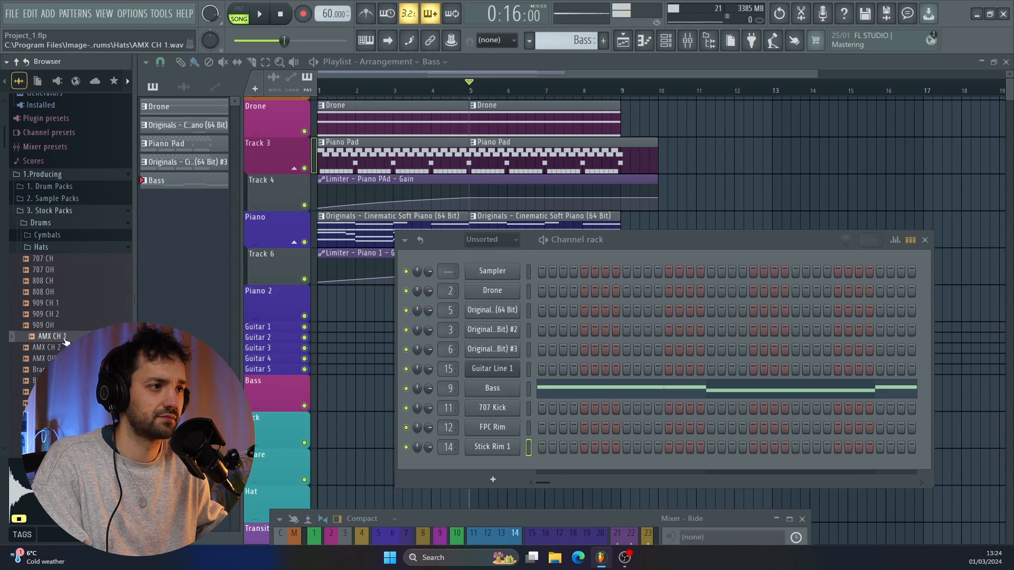
scroll(66, 342, down, 10)
click(79, 253)
click(79, 264)
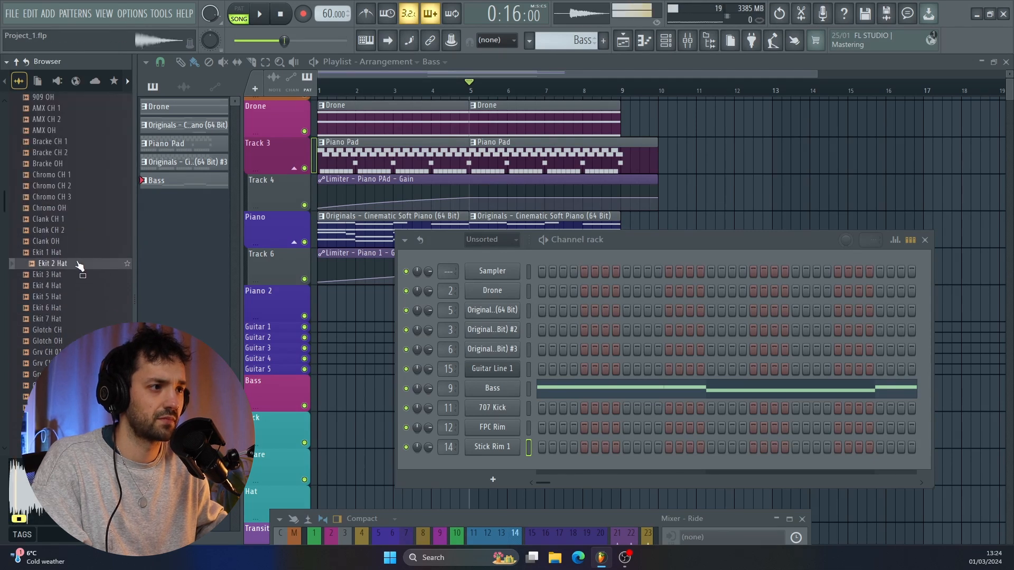
drag(79, 270, 475, 470)
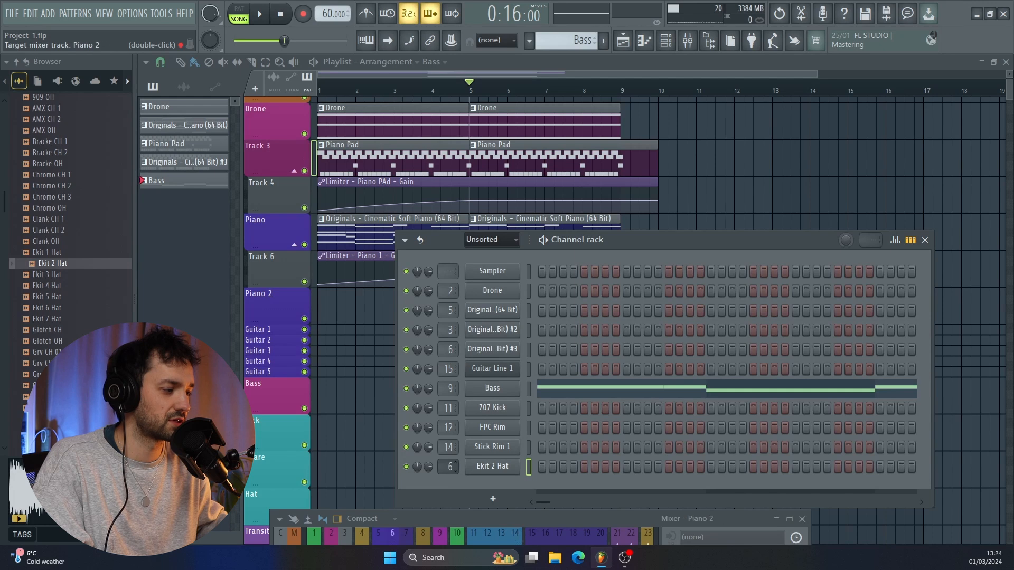
Route Ekit 2 Hat to Hat mixer track 13 and set band 7 of its parametric EQ as a low-pass
double_click(456, 467)
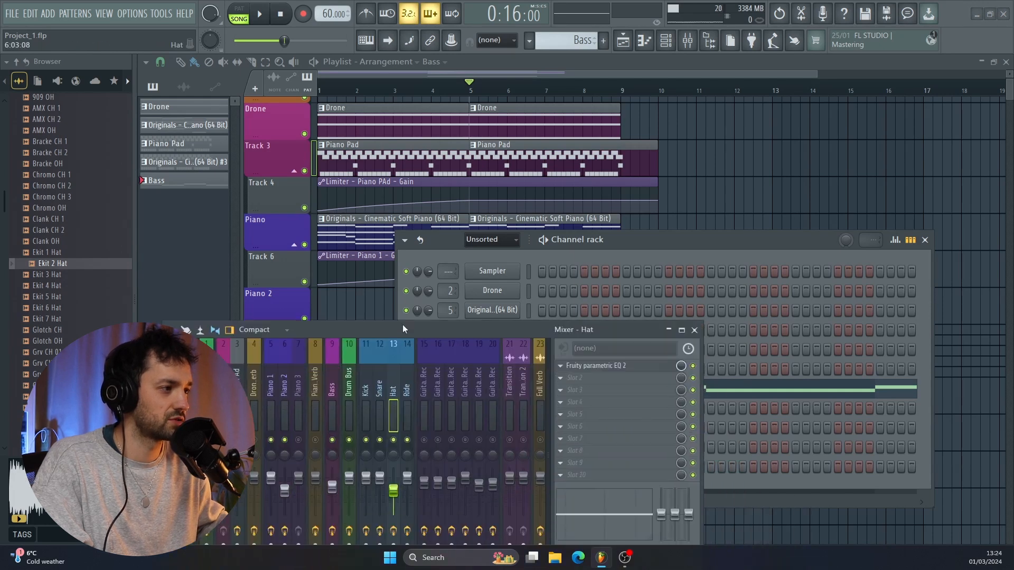
click(586, 327)
drag(581, 294, 373, 469)
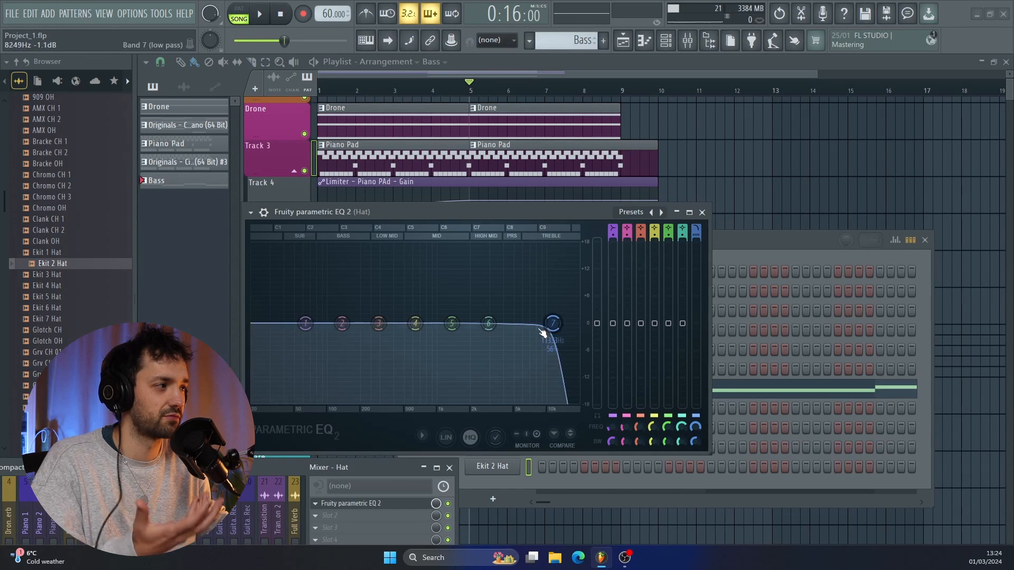
drag(563, 219, 401, 161)
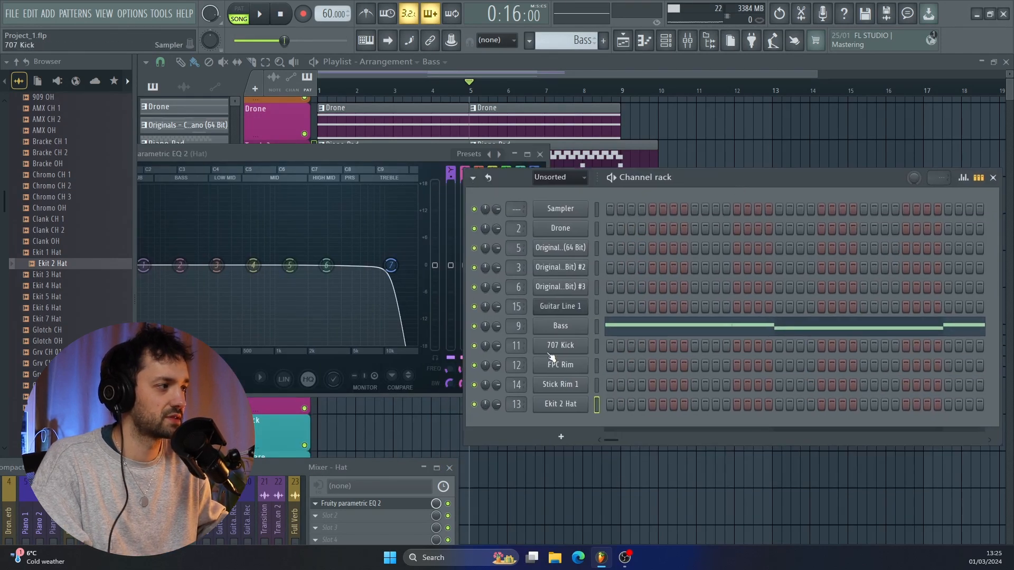
Lower the Hat EQ's low-pass cutoff to around band 6 while previewing Ekit 2 Hat, and close the EQ and sampler
click(559, 411)
drag(434, 197, 715, 191)
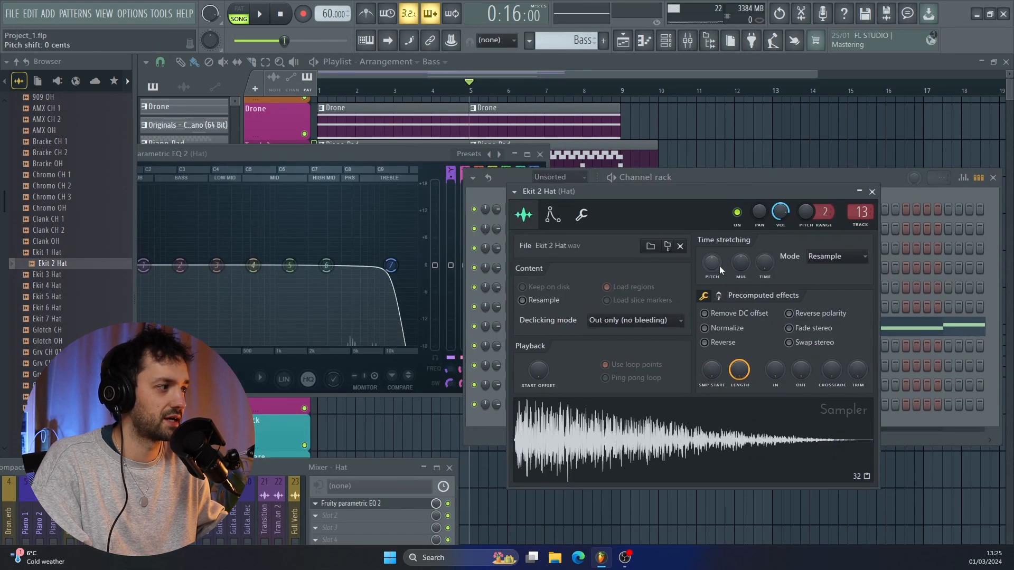
drag(391, 265, 333, 268)
click(676, 422)
click(698, 444)
click(652, 449)
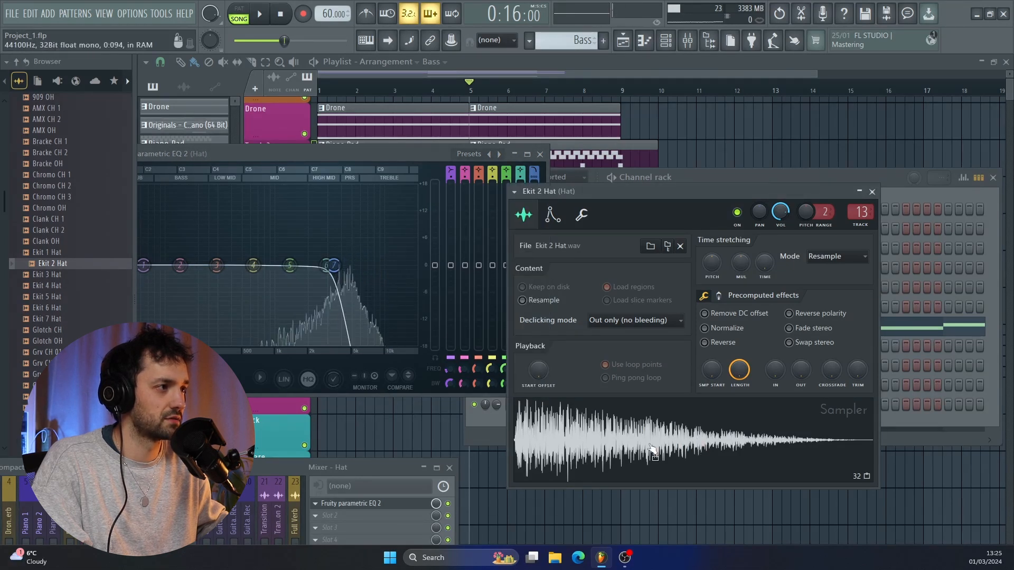
click(544, 155)
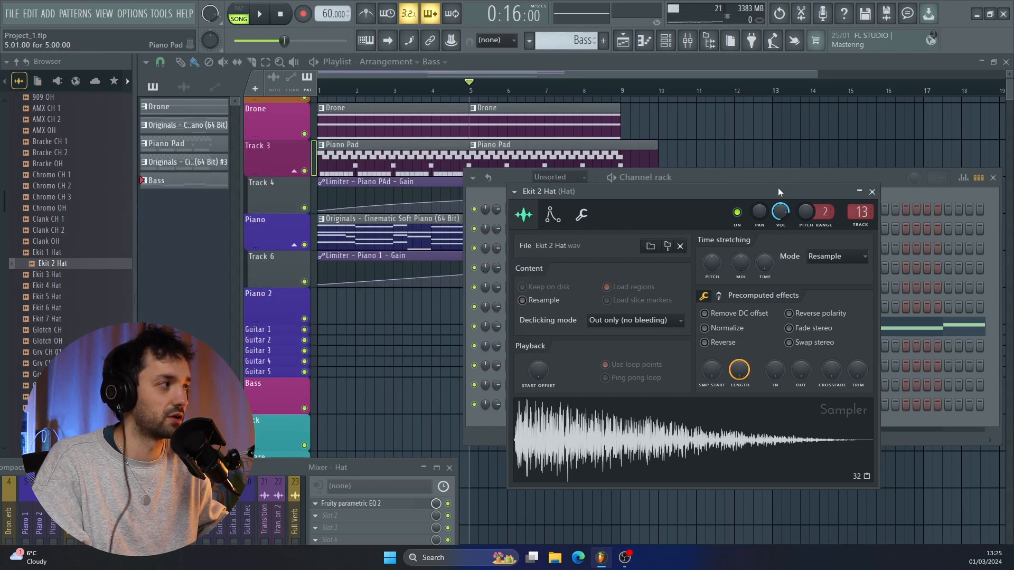
click(872, 193)
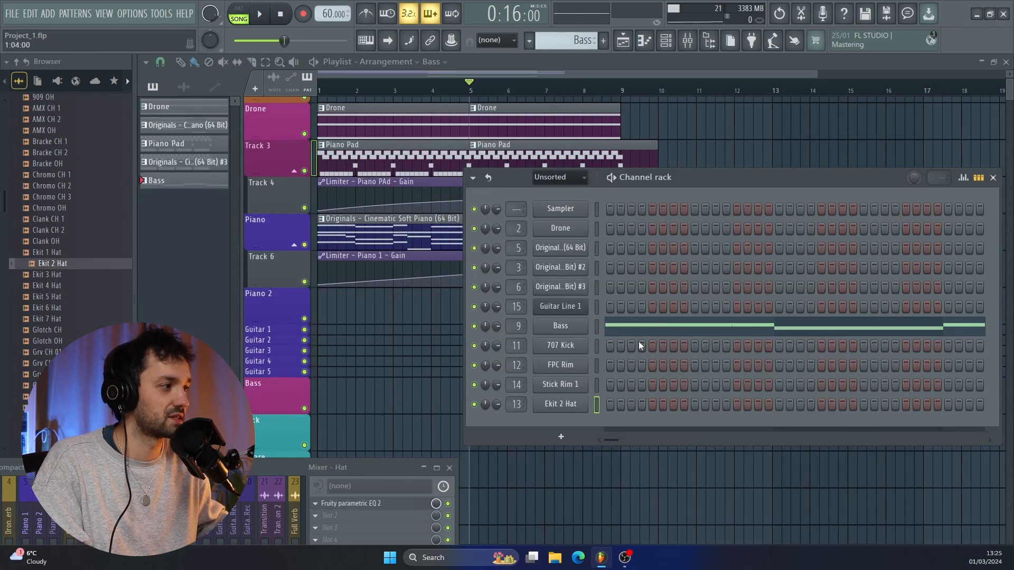
Open the Snare track's parametric EQ and pull band 7's low-pass between bands 4 and 5, previewing FPC Rim through it
click(350, 504)
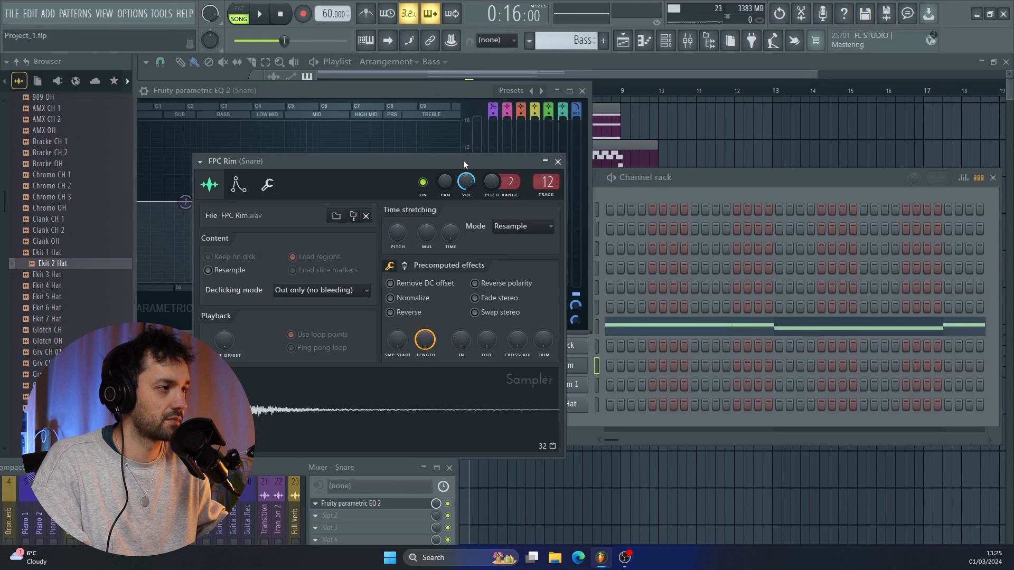
drag(464, 160, 854, 188)
drag(417, 202, 310, 201)
click(750, 437)
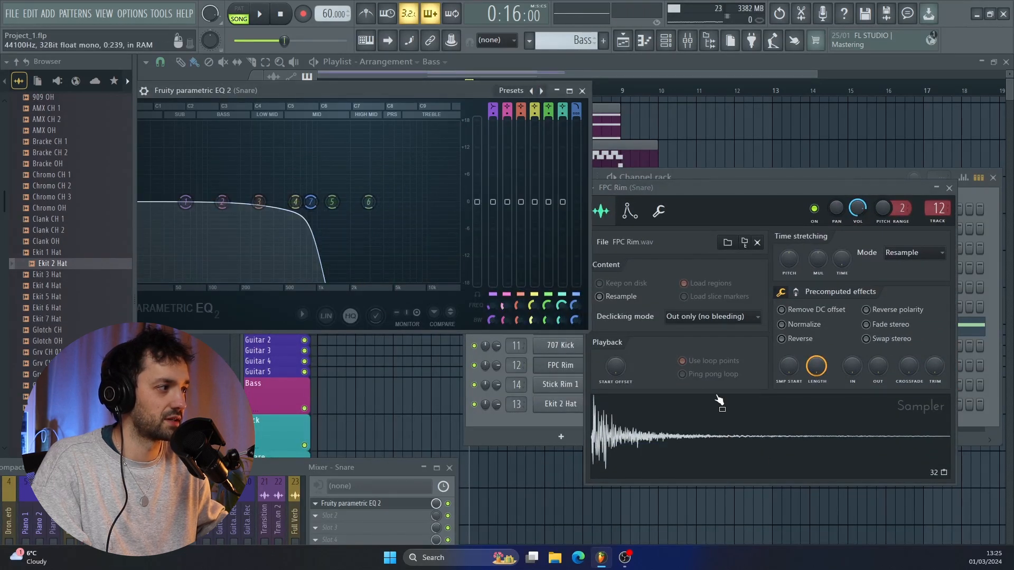
click(710, 419)
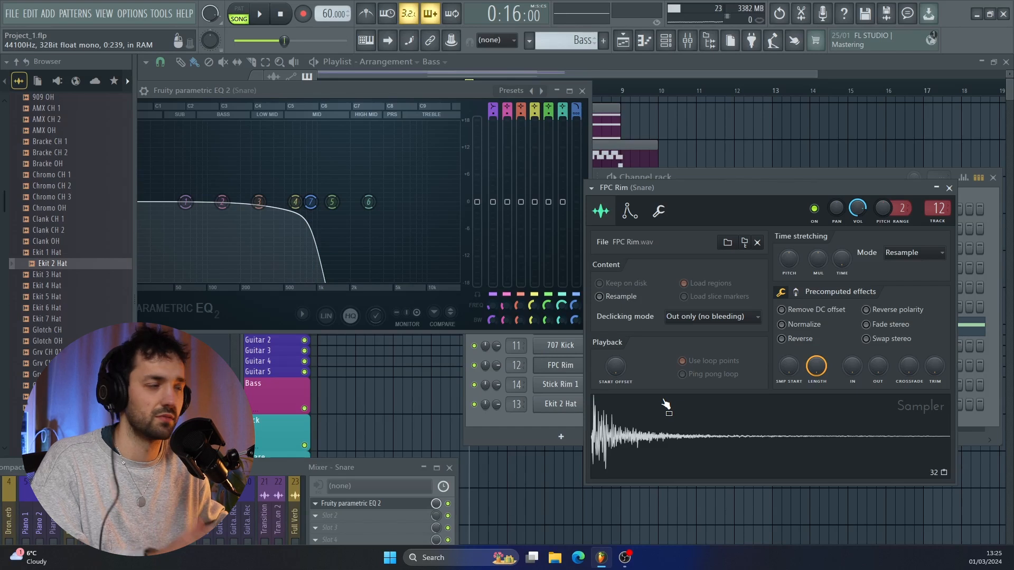
click(789, 440)
click(789, 440)
click(788, 440)
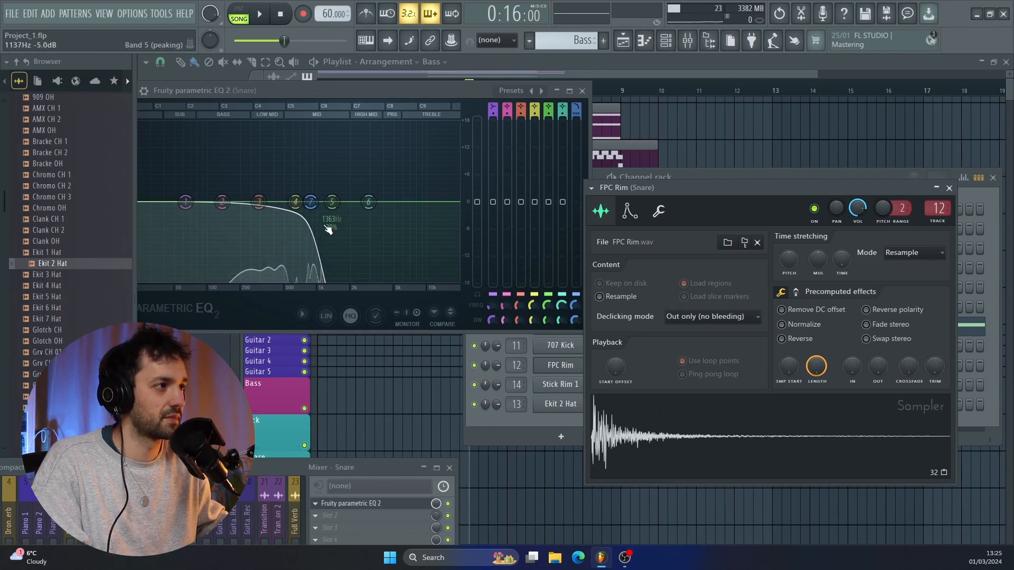
Raise the Snare EQ's low-pass cutoff to just above band 5 and preview FPC Rim with the new setting
drag(311, 202, 340, 203)
click(686, 455)
click(686, 455)
click(711, 441)
click(711, 441)
click(338, 202)
click(222, 202)
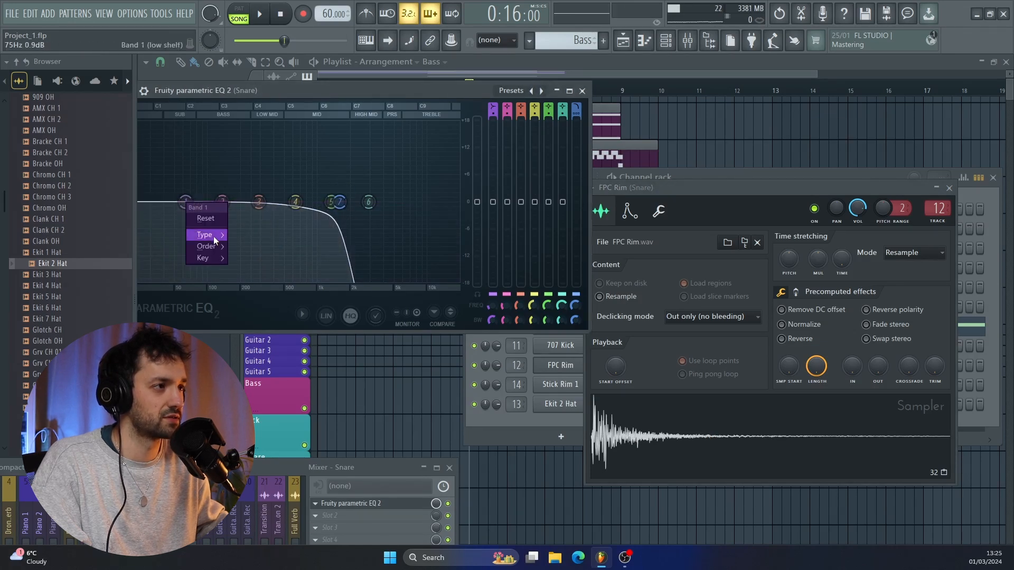
click(638, 429)
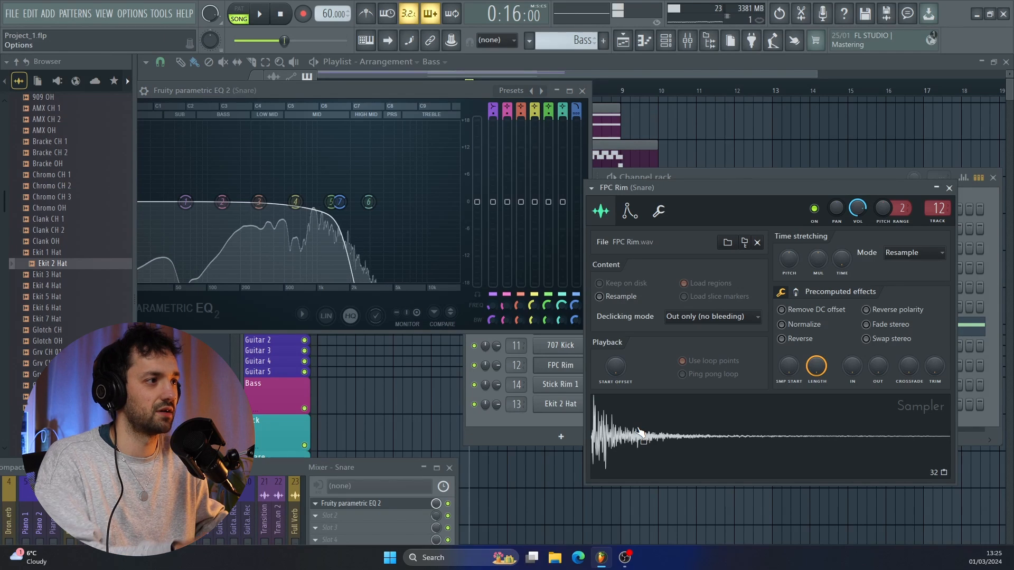
Set band 1 of the Snare EQ as a high-pass near band 3, about 300 Hz, preview FPC Rim, and close the EQ and sampler
right_click(185, 204)
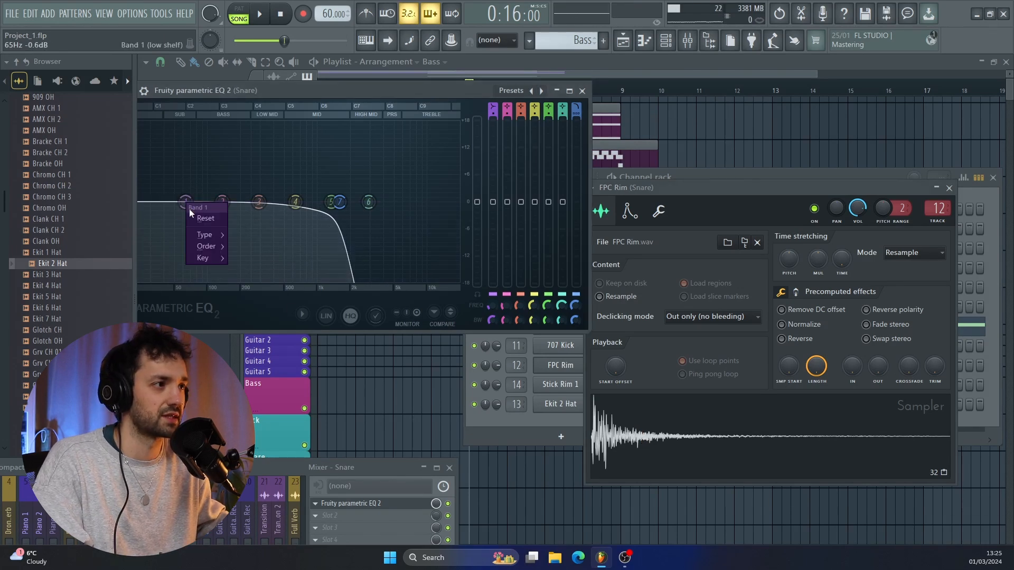
click(255, 269)
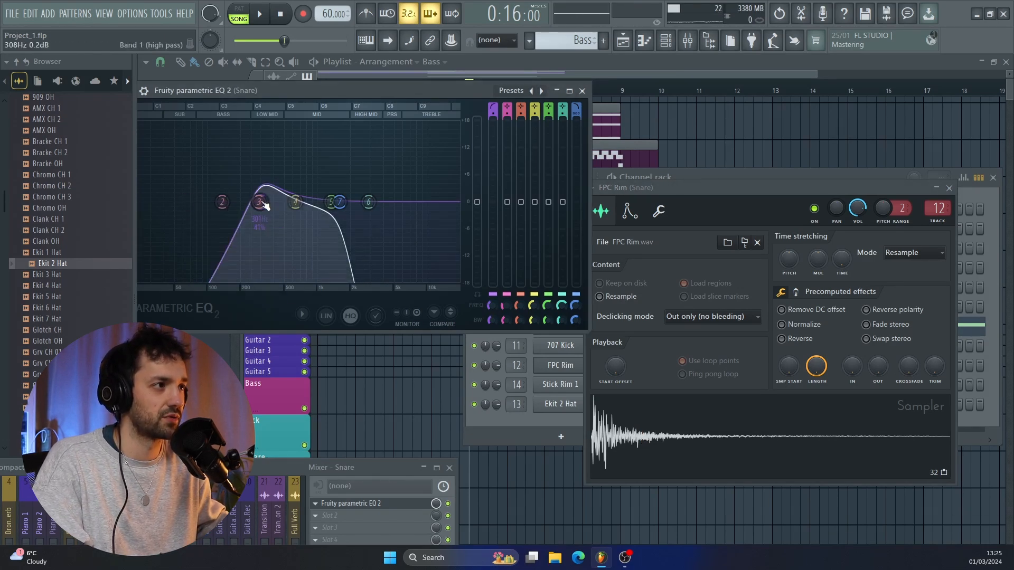
drag(185, 201, 263, 205)
click(640, 427)
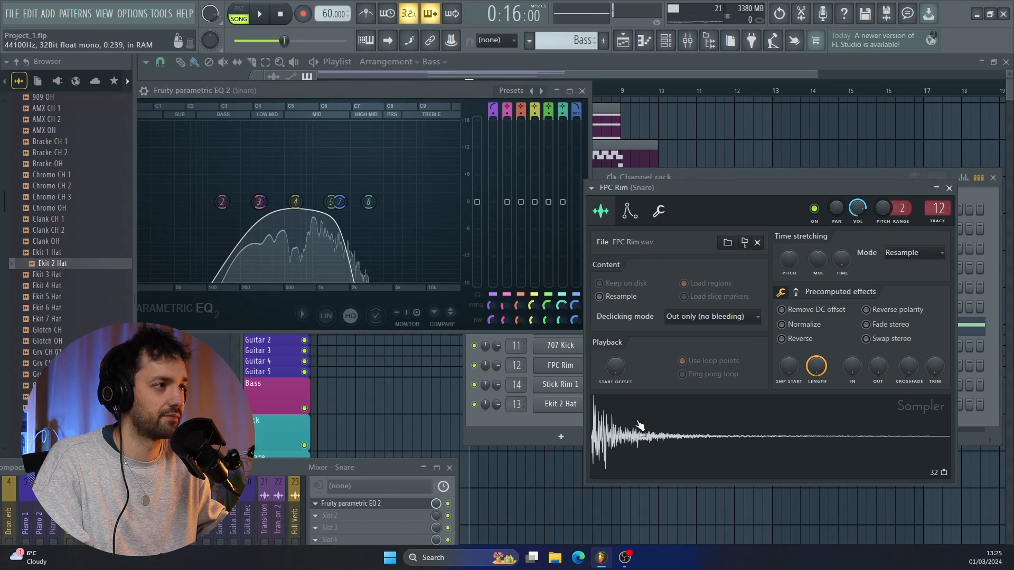
click(583, 91)
click(949, 188)
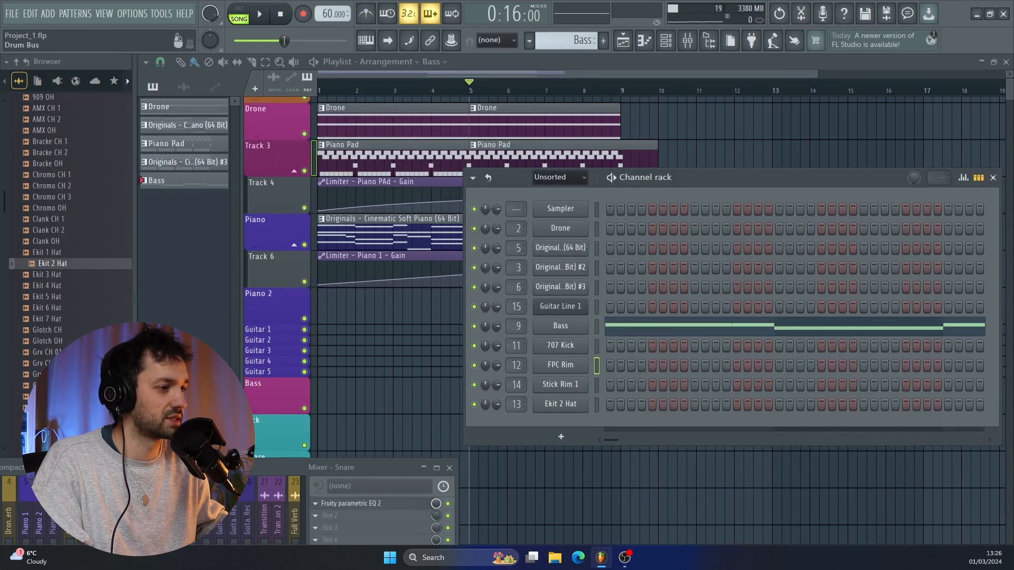
Soften Stick Rim 1 with a low-pass in the Ride track's parametric EQ, and close the EQ and sampler
click(204, 508)
click(346, 502)
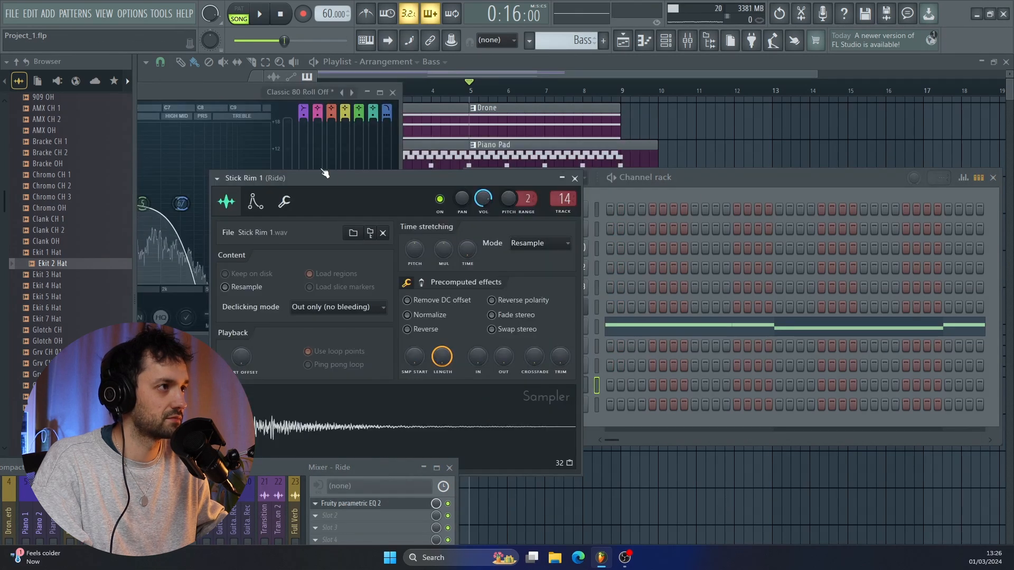
click(367, 93)
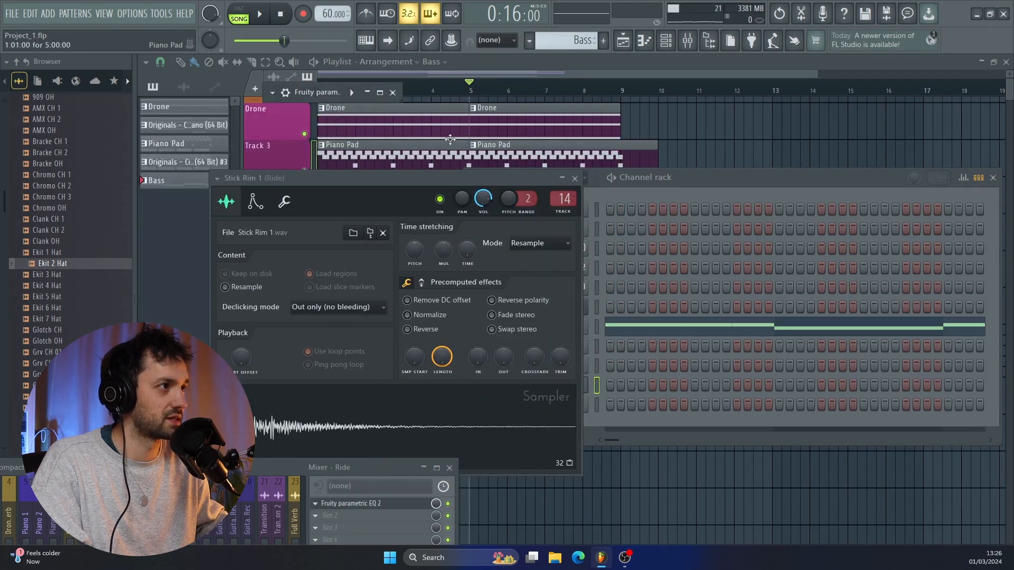
click(380, 93)
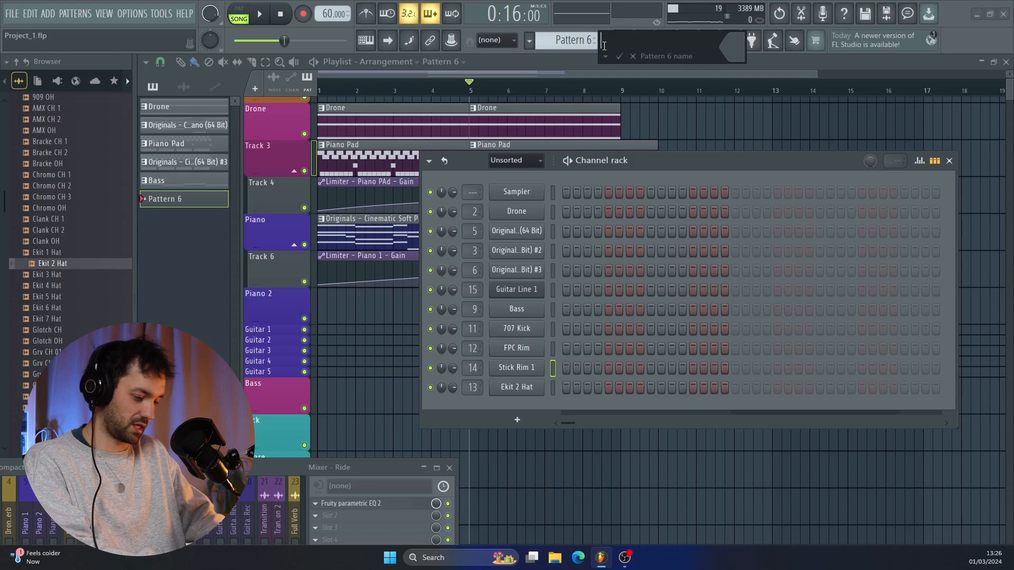
Create a pattern named Drum and program 707 Kick on steps 1, 11, 17, 20 and 27, with both rims on 5, 13, 21 and 29
text(m)
key(Return)
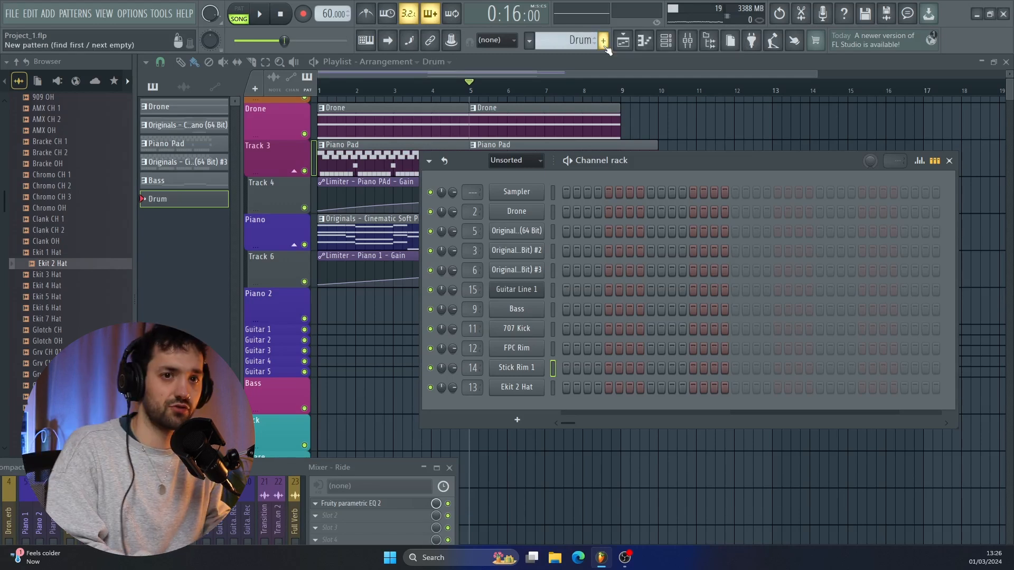
click(566, 328)
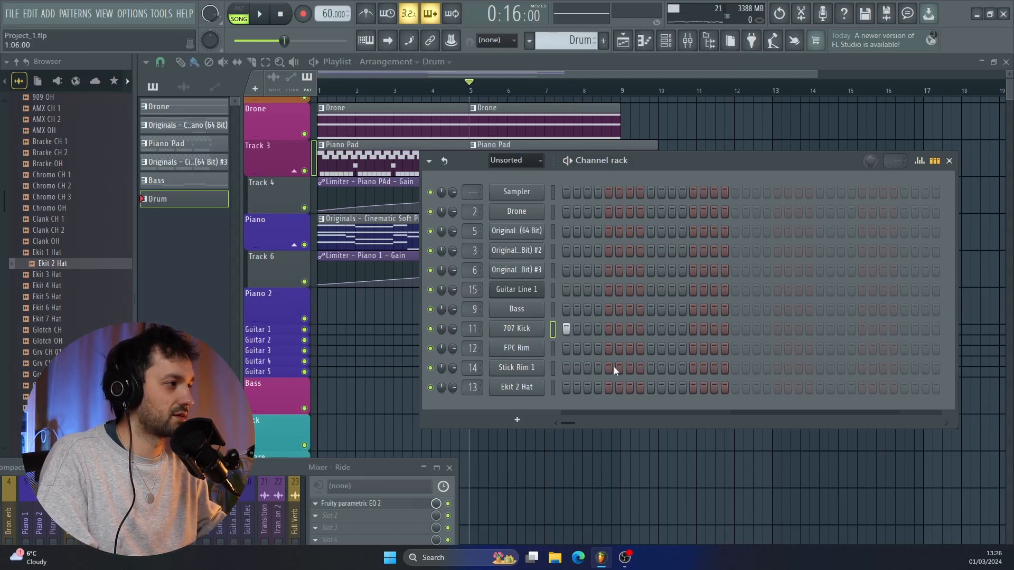
right_click(683, 349)
click(735, 329)
click(767, 328)
click(777, 349)
click(777, 368)
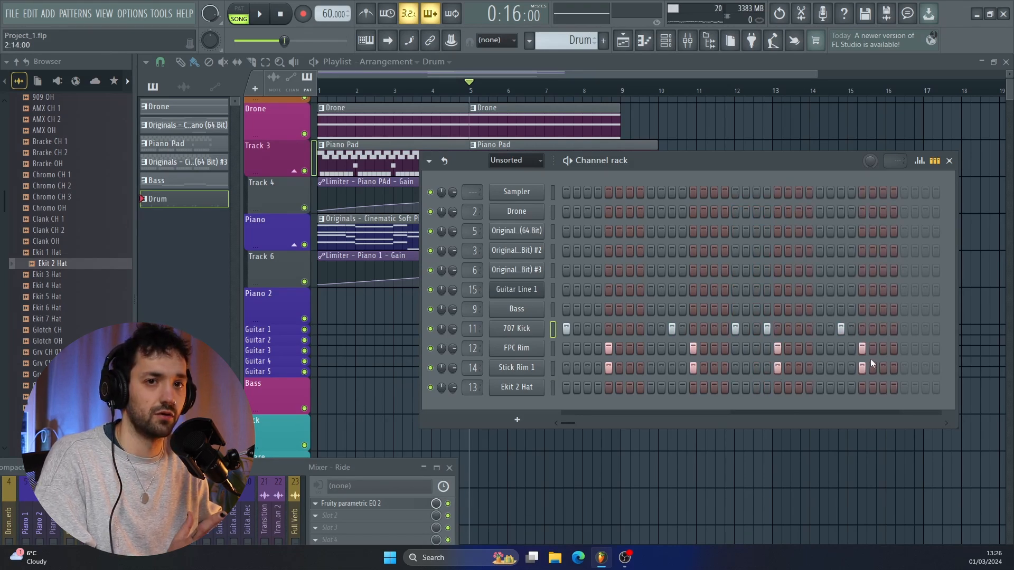
Continue the Drum pattern with kicks on steps 33 and 43, both rims on 37 and 45, and place it at bar 5 on the Kick track
drag(567, 423, 576, 423)
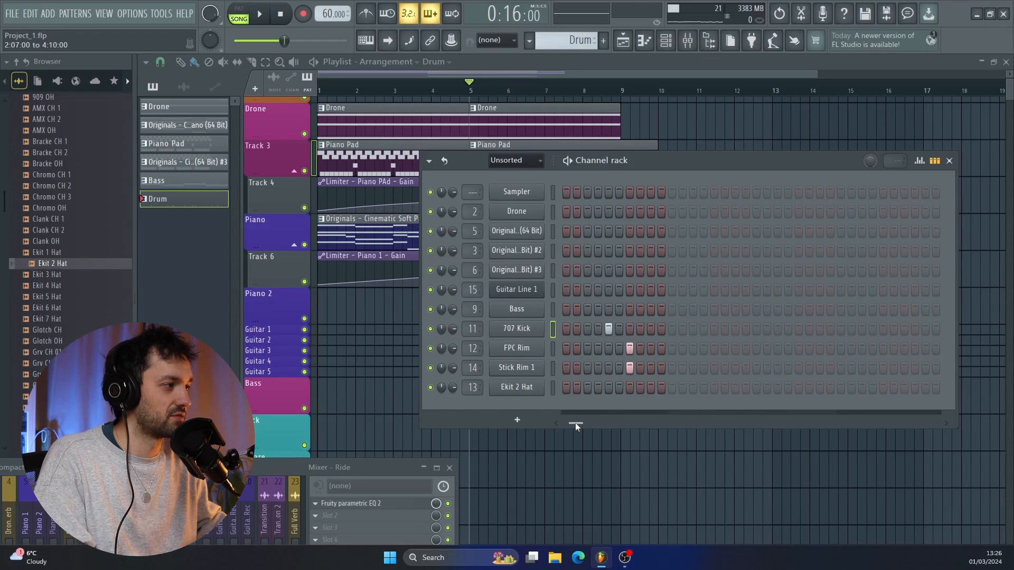
click(672, 328)
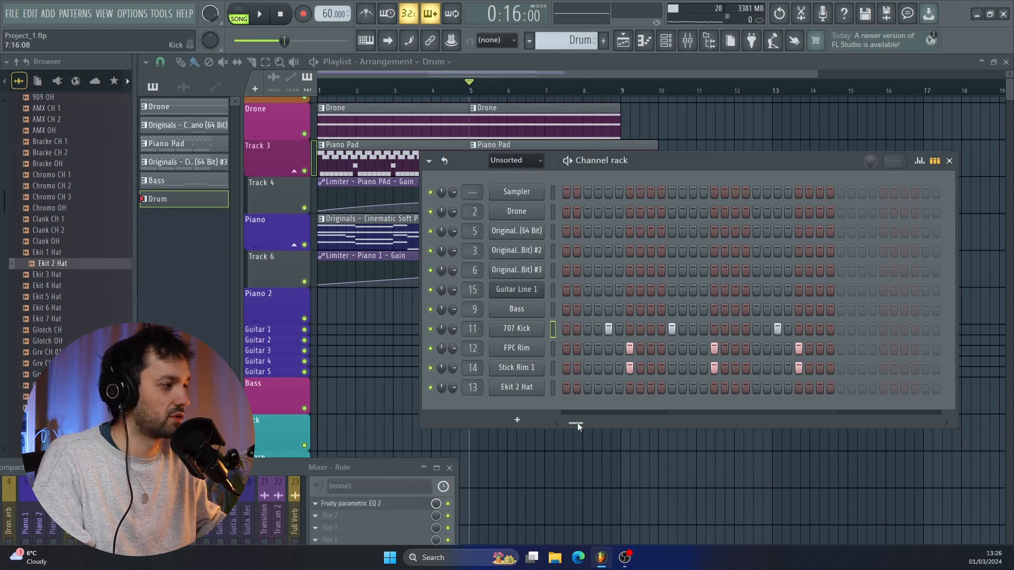
drag(578, 423, 581, 422)
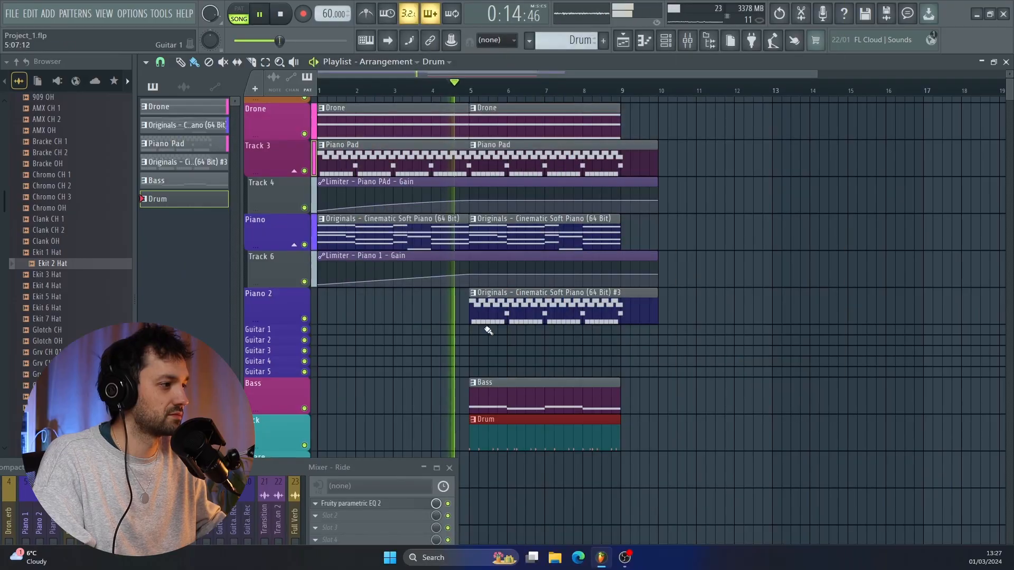
Bring the mixer into full view and lower the Snare and Ride faders slightly during playback
scroll(502, 348, up, 3)
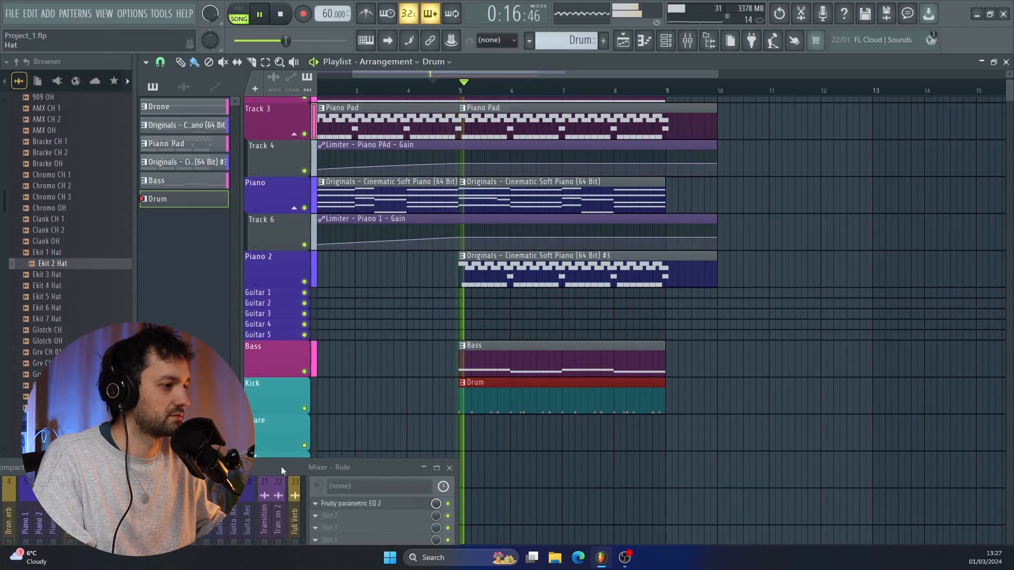
drag(283, 468, 949, 128)
drag(815, 121, 355, 66)
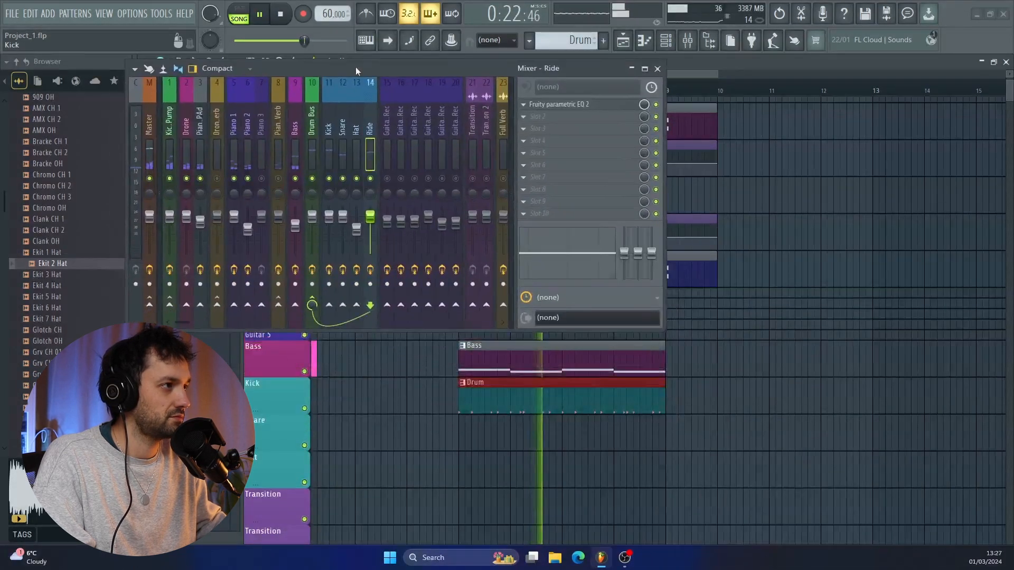
drag(349, 215, 371, 219)
key(space)
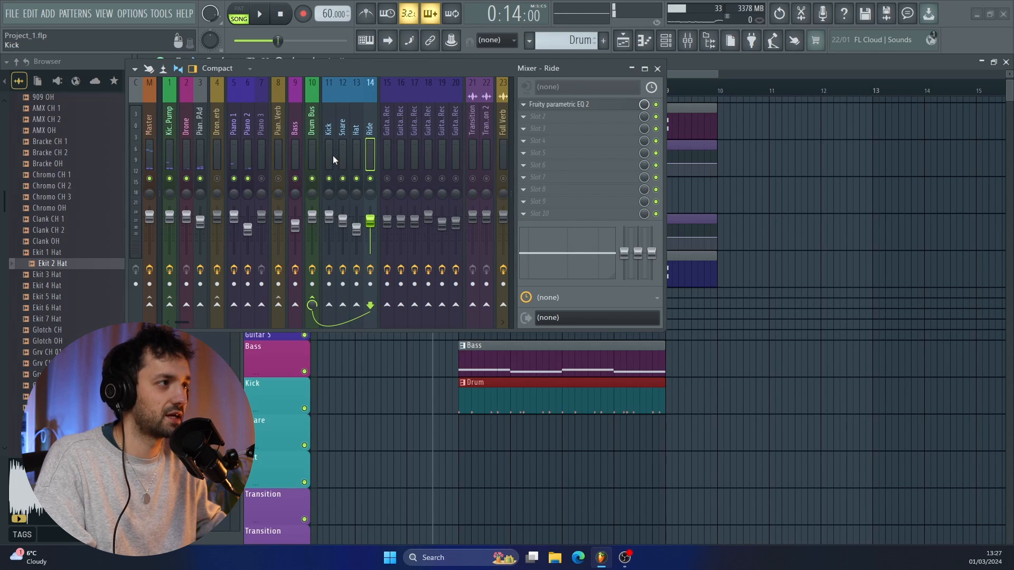
Lower the Ride EQ's band 7 low-pass cutoff to about 1300 Hz during playback and close the EQ
key(space)
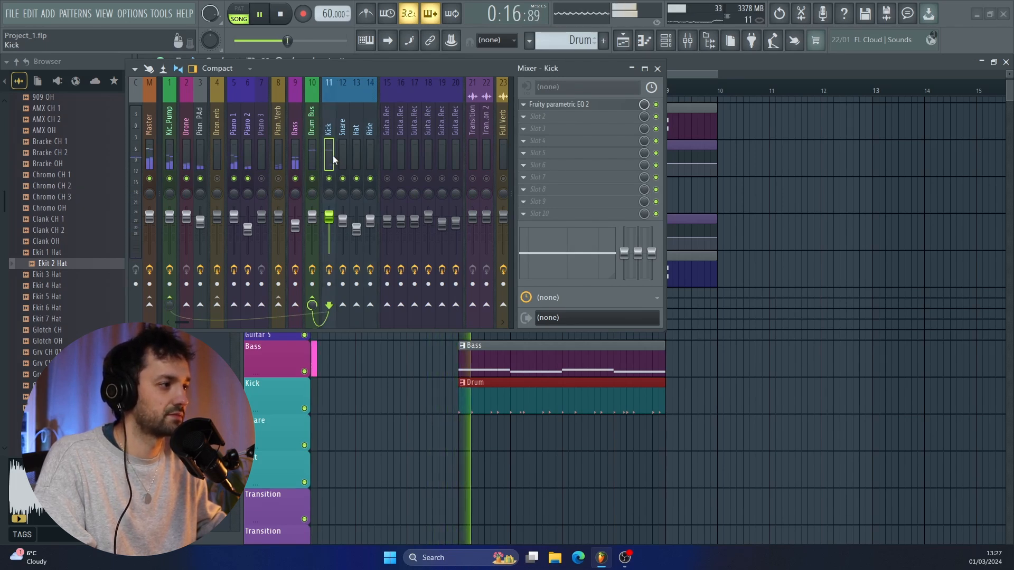
key(space)
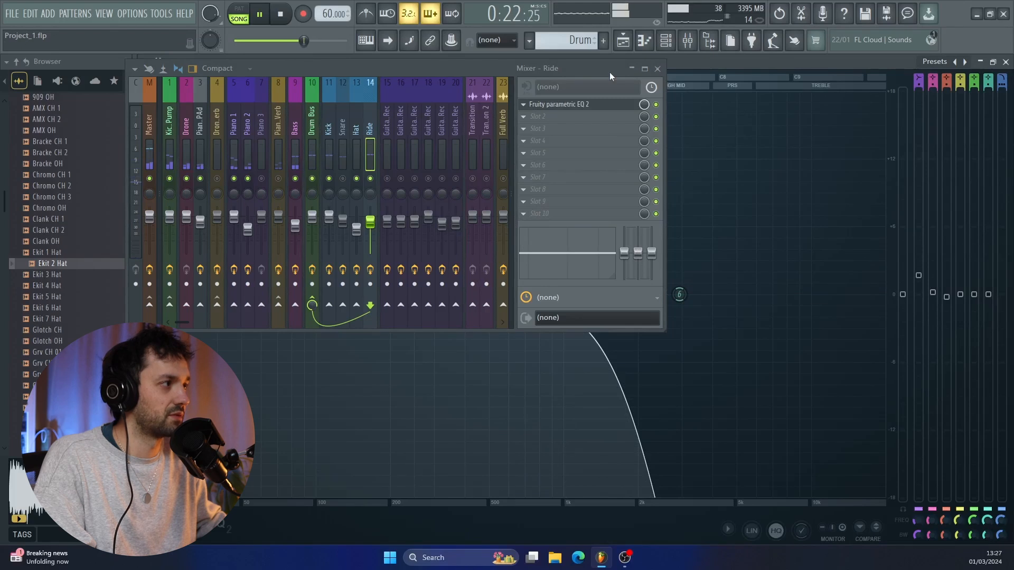
drag(626, 294, 599, 294)
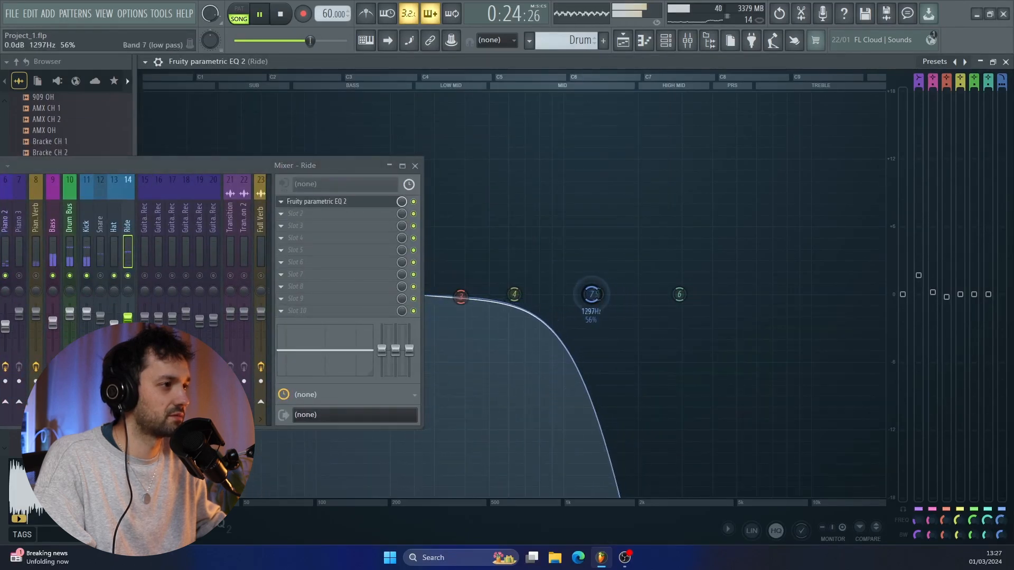
click(1006, 62)
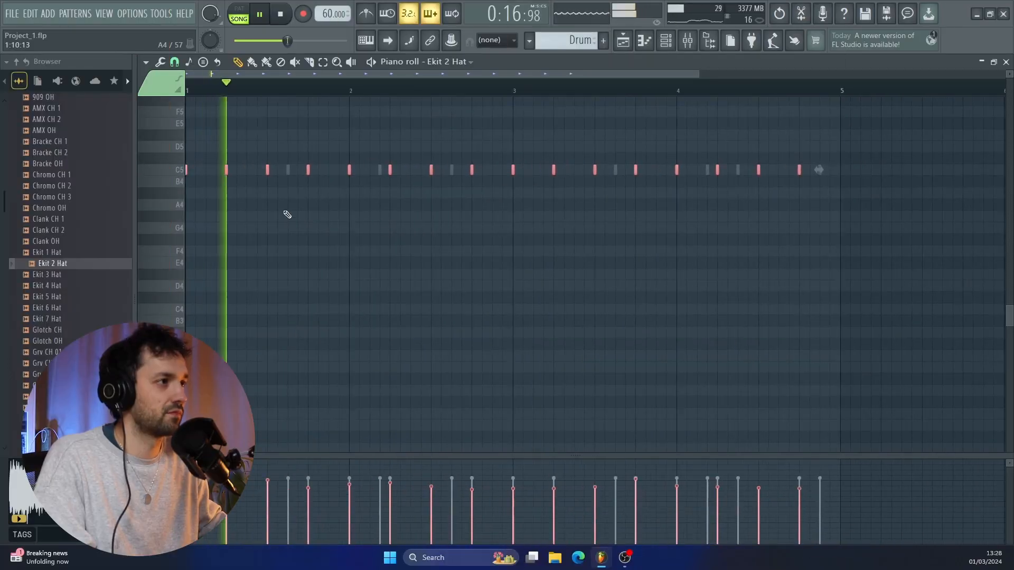
Duplicate the Ekit 2 Hat notes into the gaps between the existing hits and scale down the copies' velocities
drag(227, 169, 248, 170)
key(alt+x)
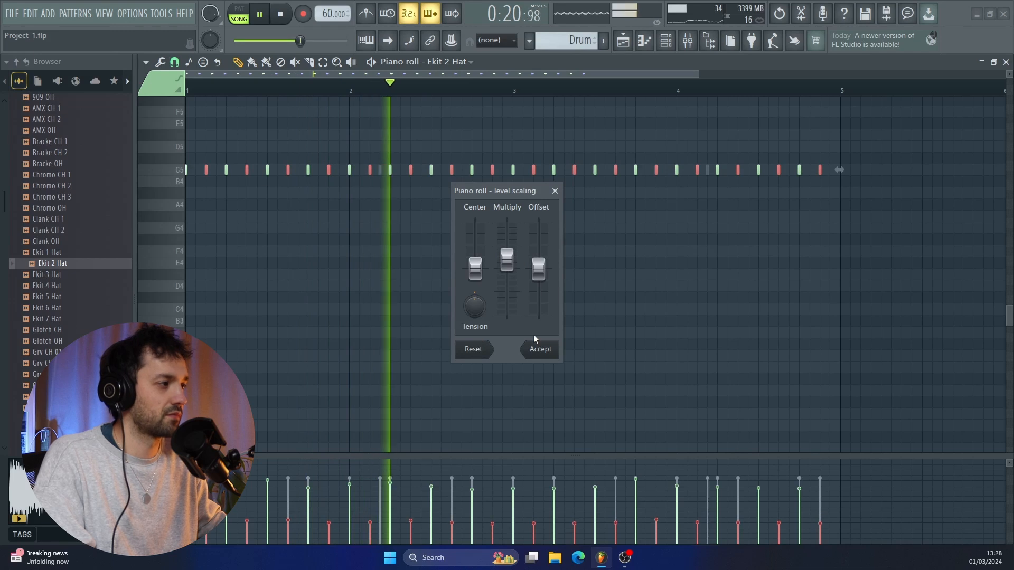
click(539, 348)
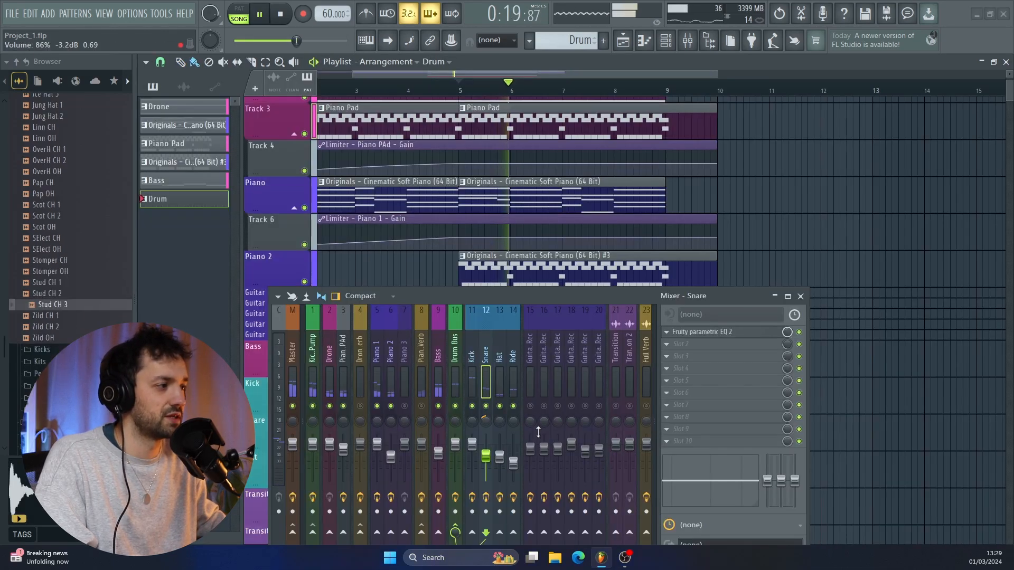
Pan the Ride mixer track 15% right and rename it Snare 2
click(513, 422)
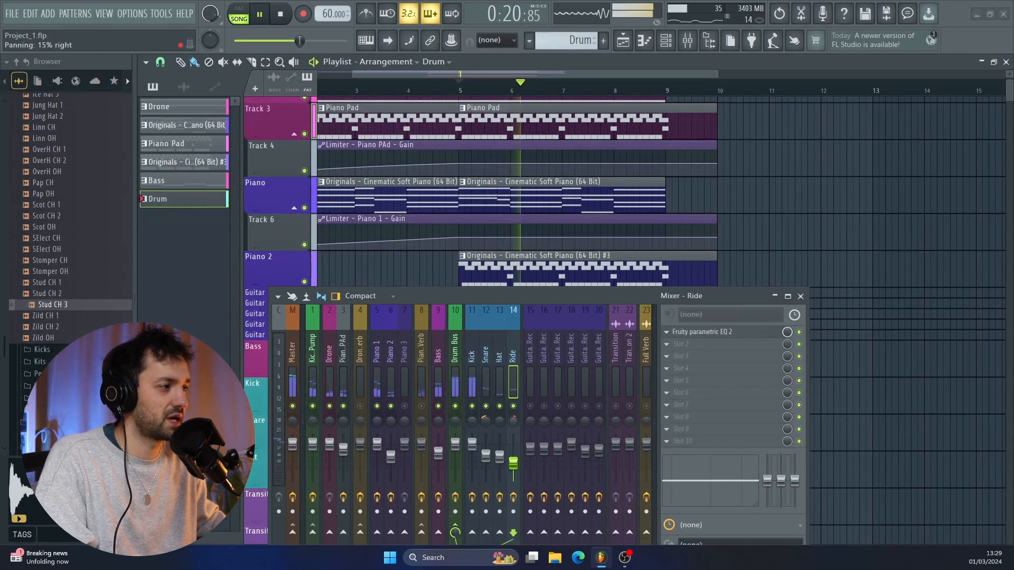
key(F2)
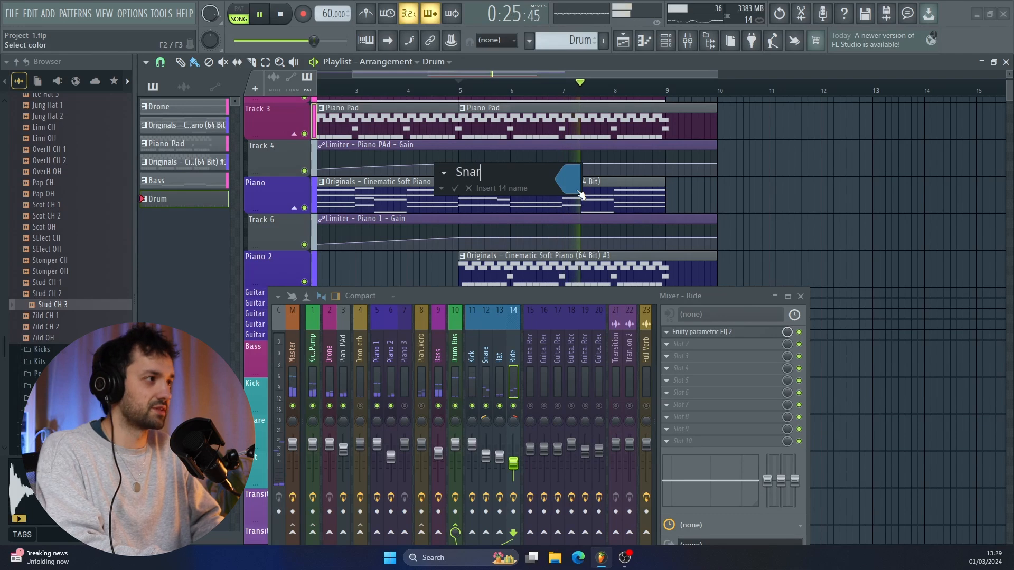
key(Escape)
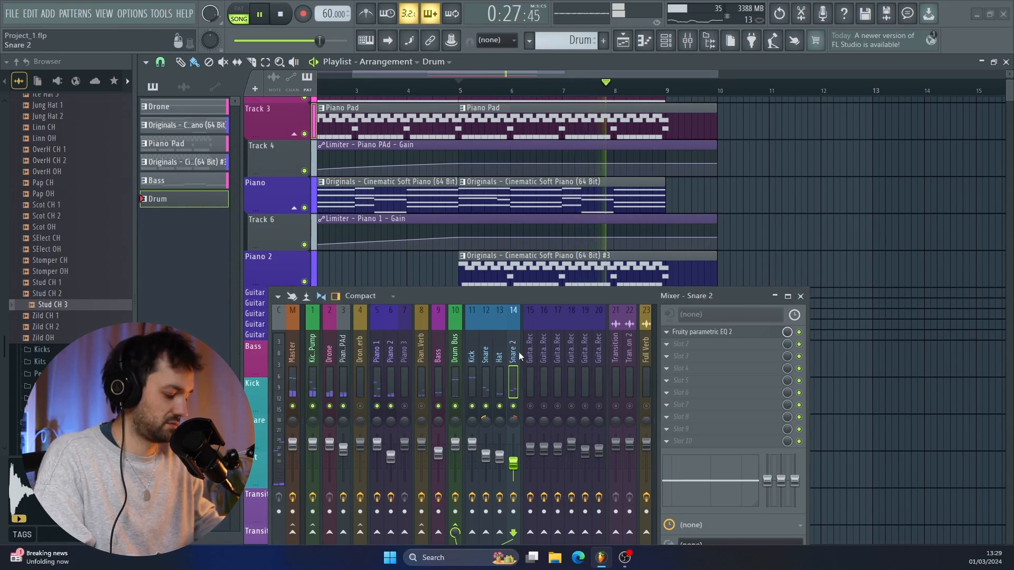
Move the Snare 2 mixer track before Hat and lower the Hat fader slightly
key(alt+Left)
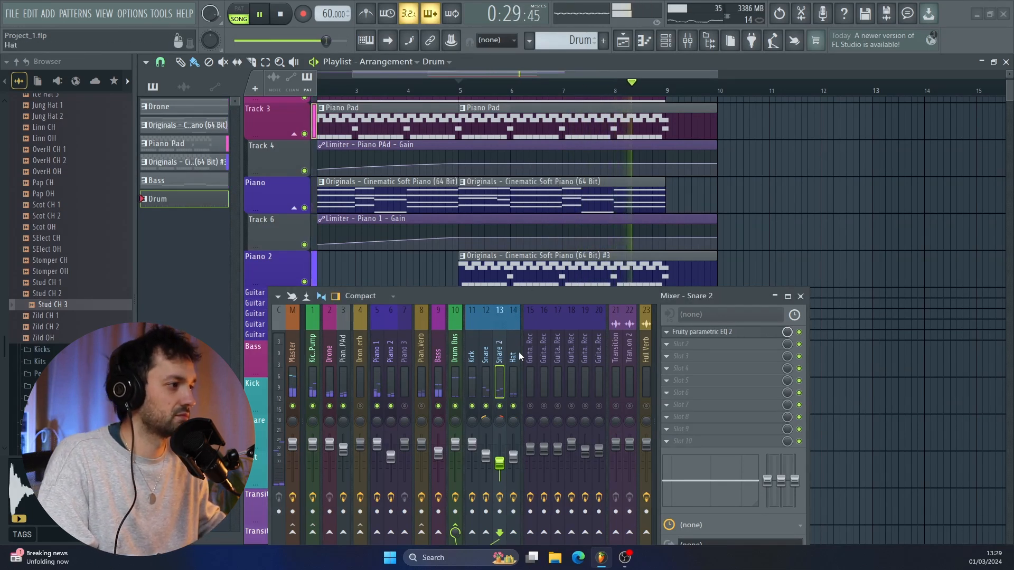
click(513, 458)
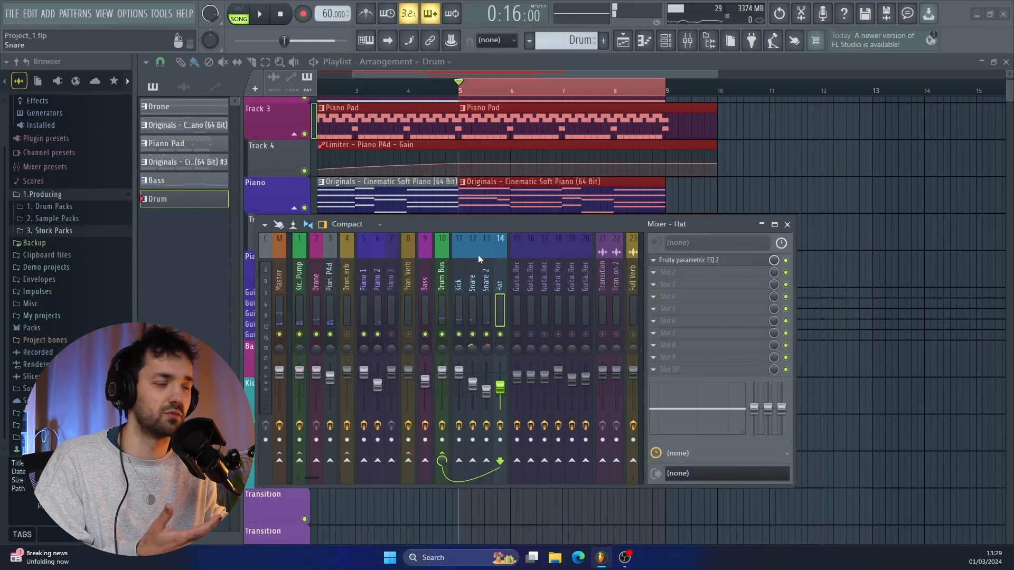
Add Fruity Reeverb 2 to the Snare track's second effect slot and raise its wet level, previewing with playback
click(473, 274)
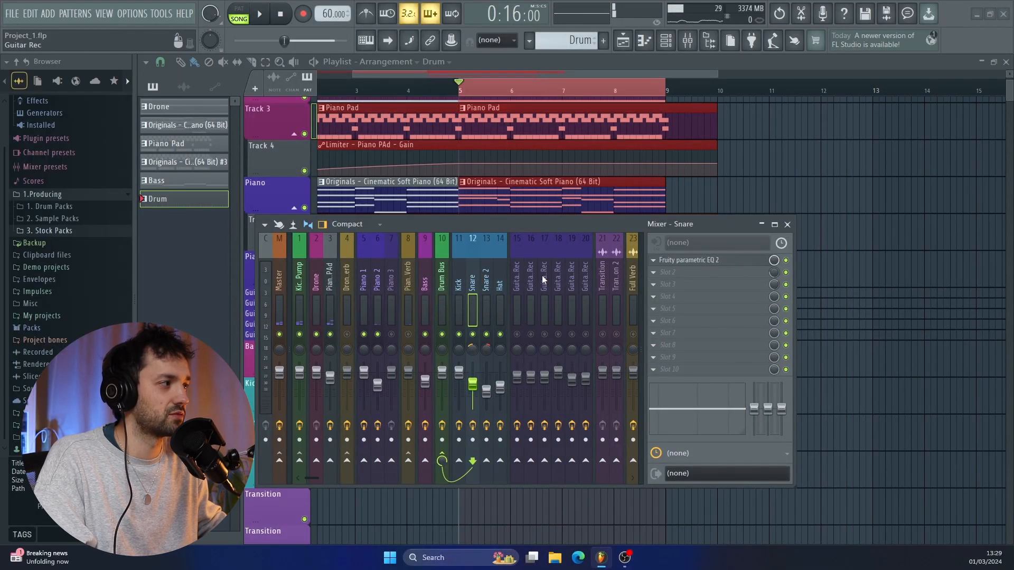
click(665, 272)
click(845, 115)
drag(505, 223, 510, 310)
drag(530, 204, 529, 192)
key(space)
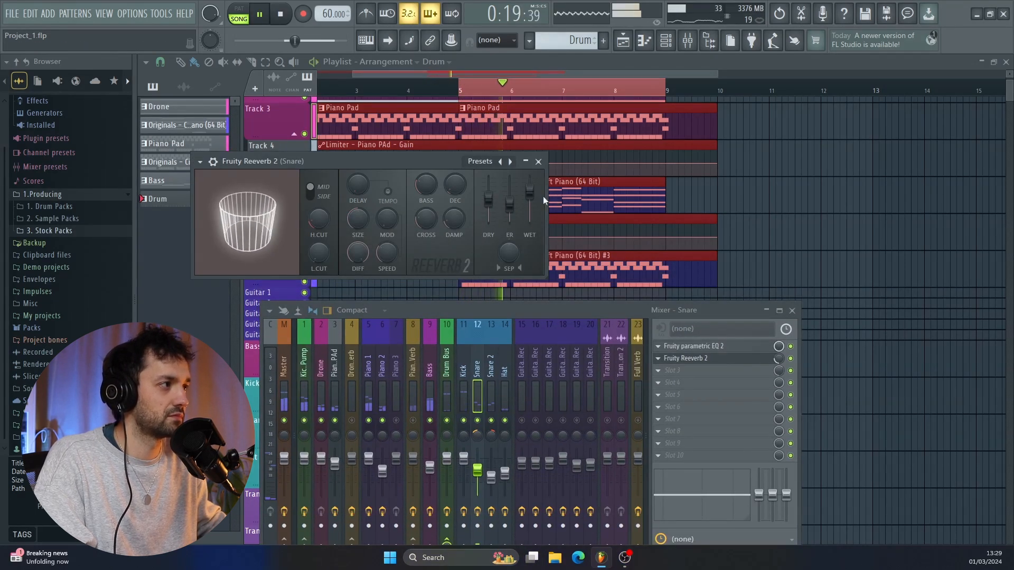
Close Fruity Reeverb 2 and set its slot mix level on the Snare track to 44%
click(538, 161)
drag(775, 359, 775, 350)
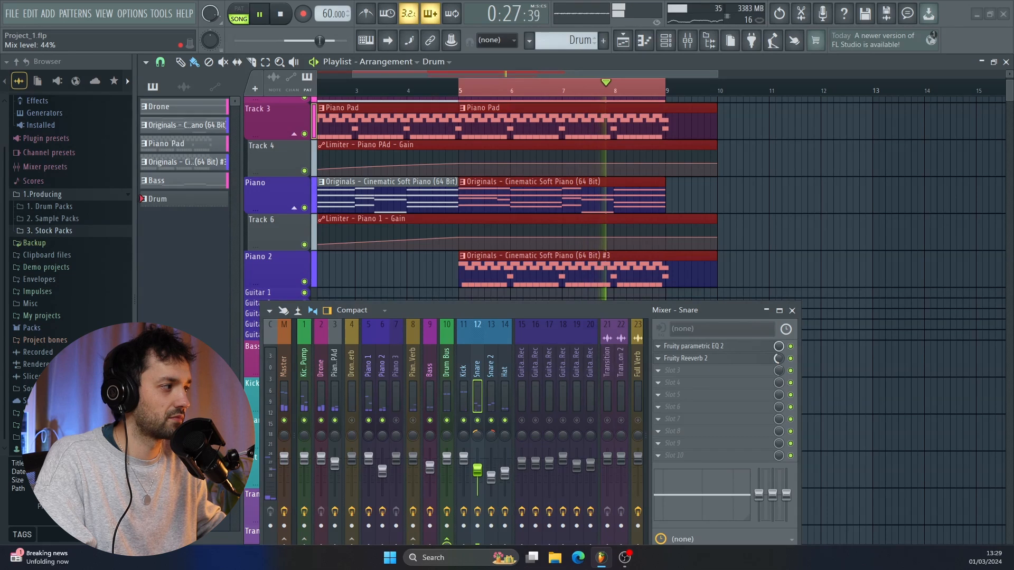
key(space)
Add Fruity Delay 3 to the Snare 2 track, lowering its feedback level and cutoff and setting its output wet to 44%
click(487, 375)
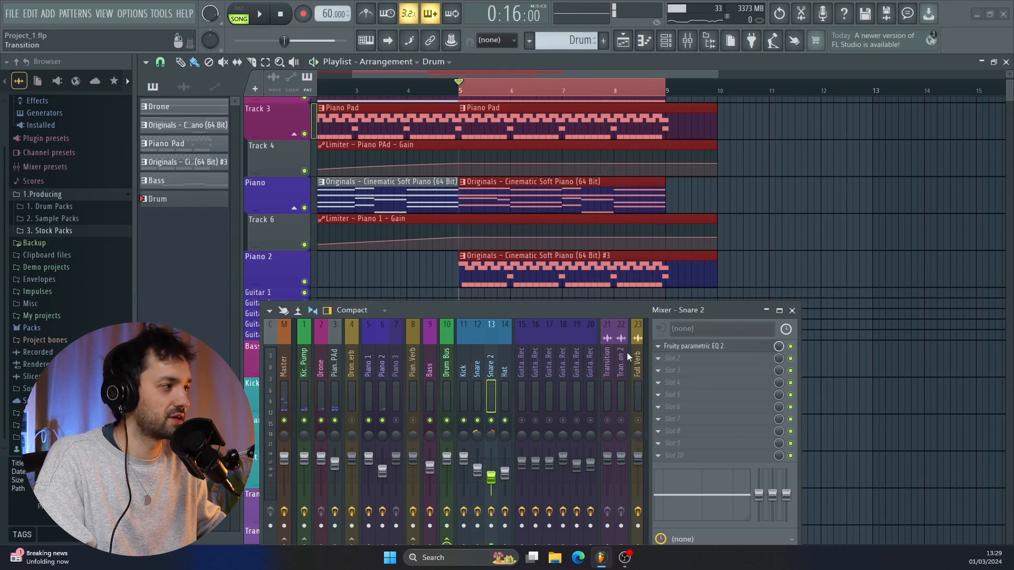
click(669, 360)
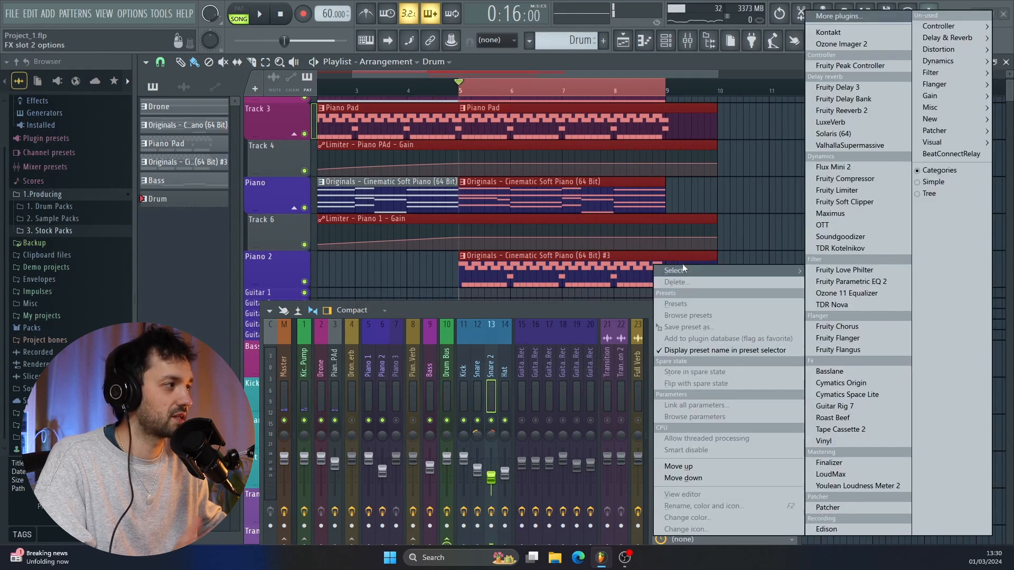
click(851, 87)
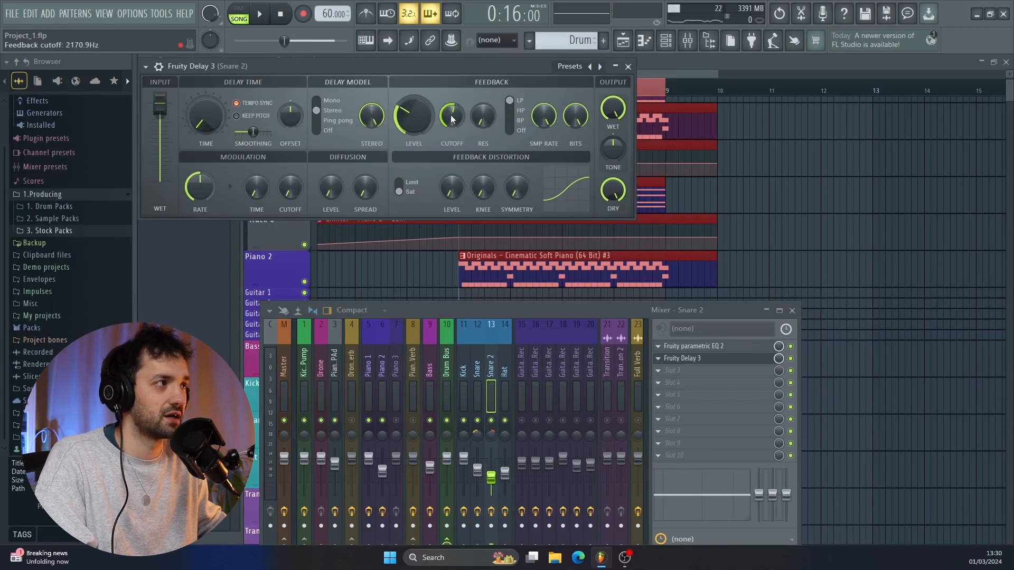
key(space)
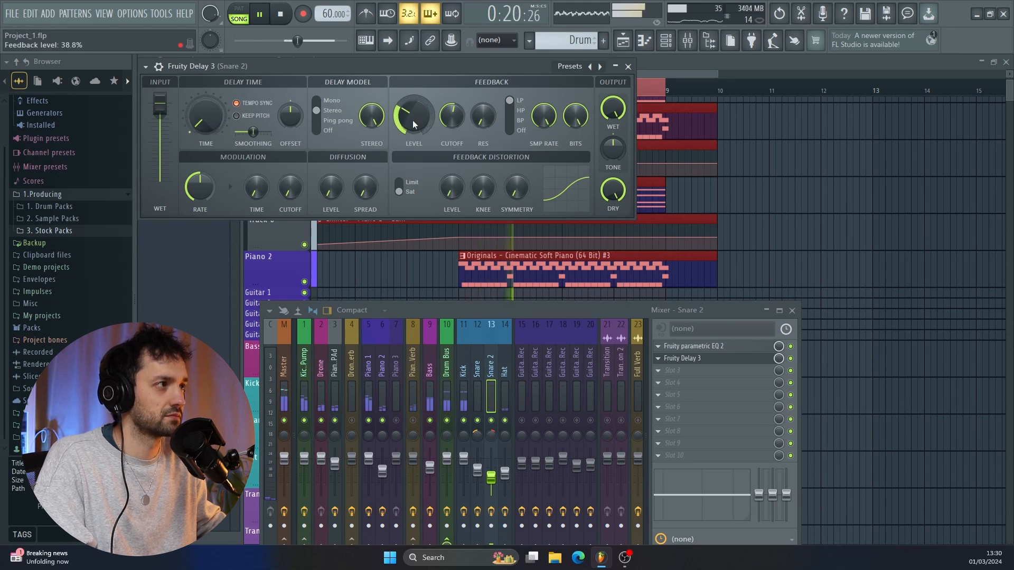
drag(452, 115, 451, 137)
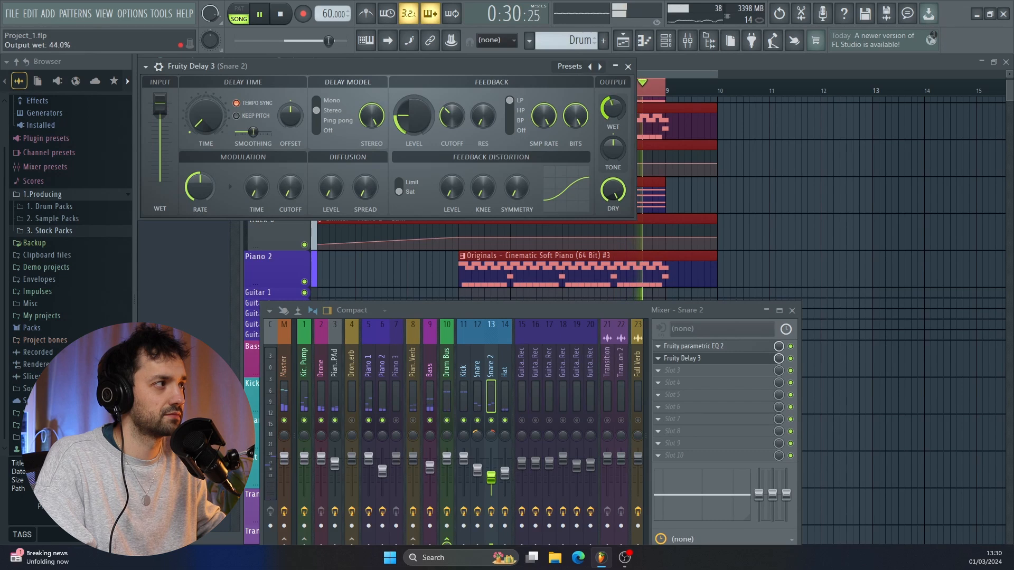
Raise the output wet level of Fruity Delay 3 on Snare 2 to 57.5%, close the plugin and stop playback
drag(612, 108, 613, 102)
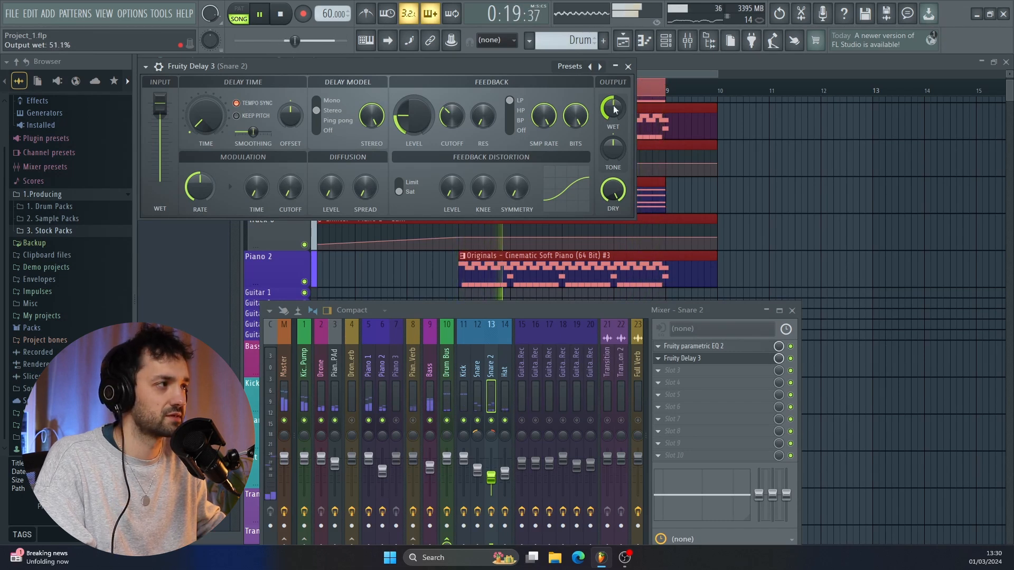
scroll(613, 108, up, 3)
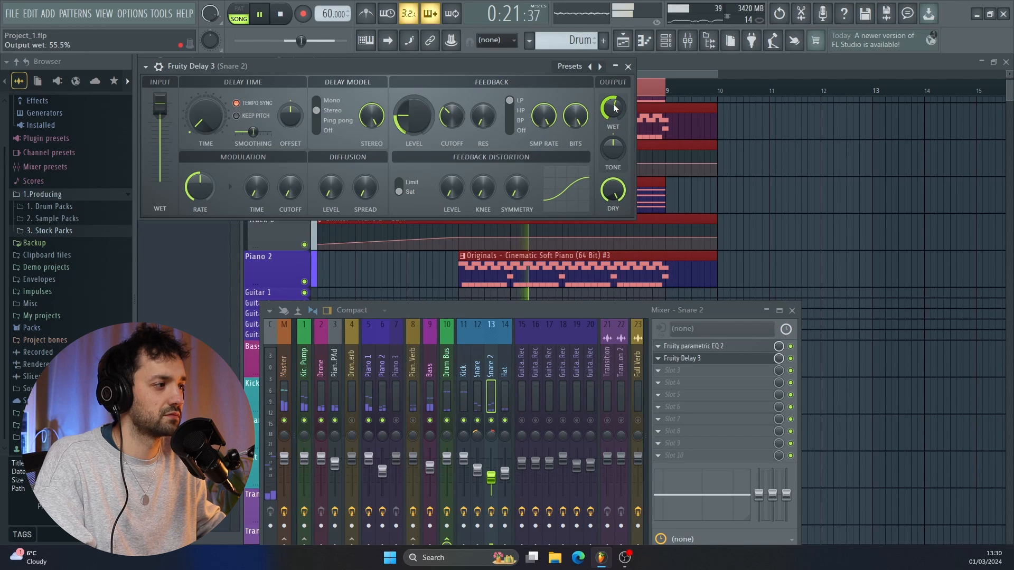
drag(612, 108, 615, 108)
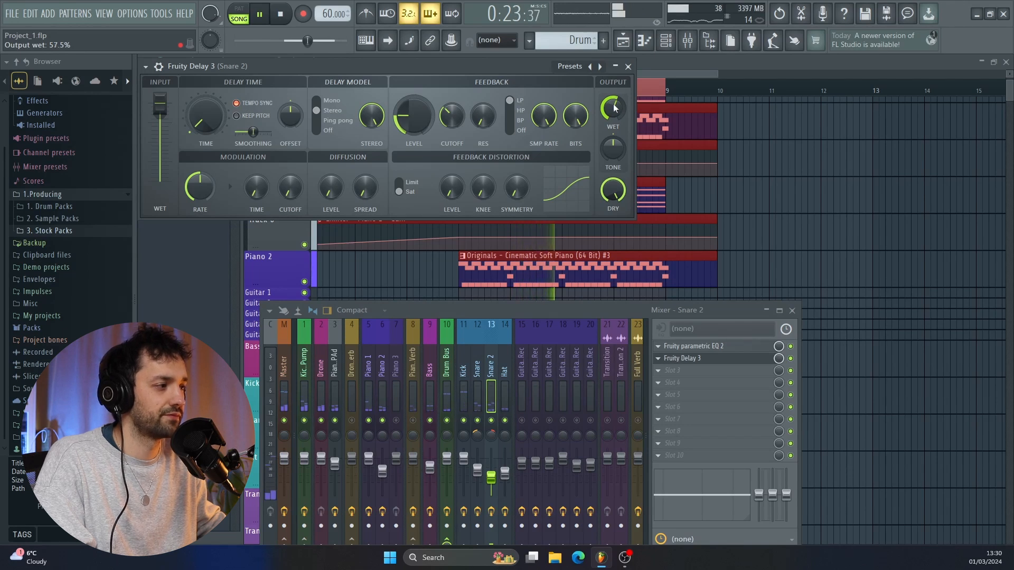
click(628, 66)
key(space)
Review the Snare, Hat, Snare 2 and Kick mixer tracks and their routing into the Drum Bus
click(477, 473)
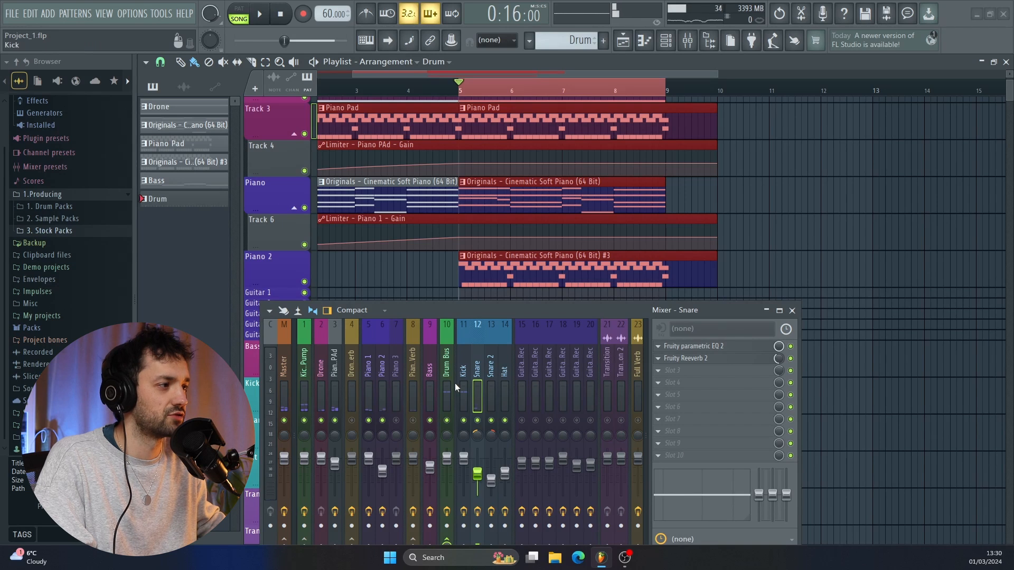
drag(468, 310, 475, 215)
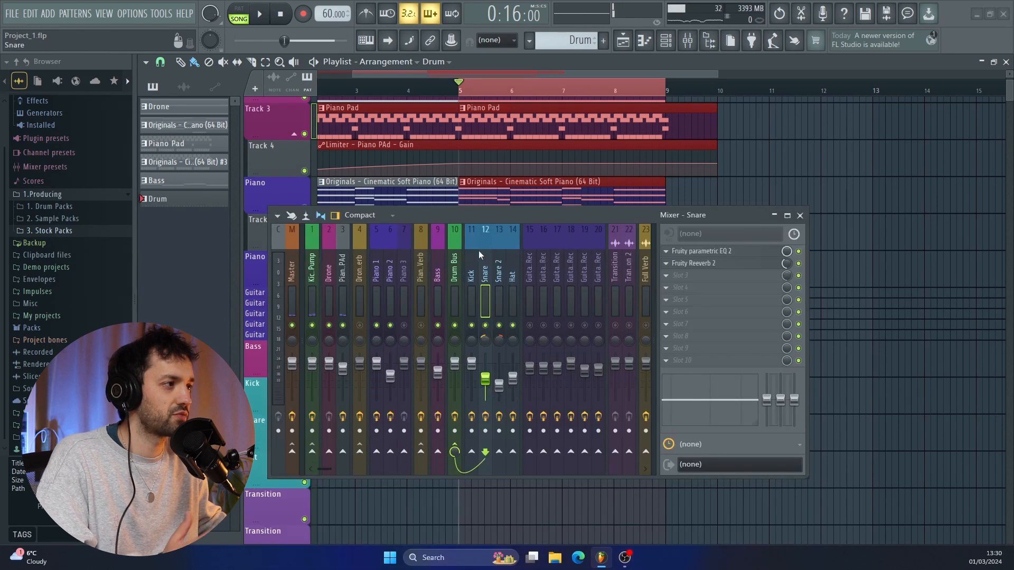
click(456, 269)
click(512, 303)
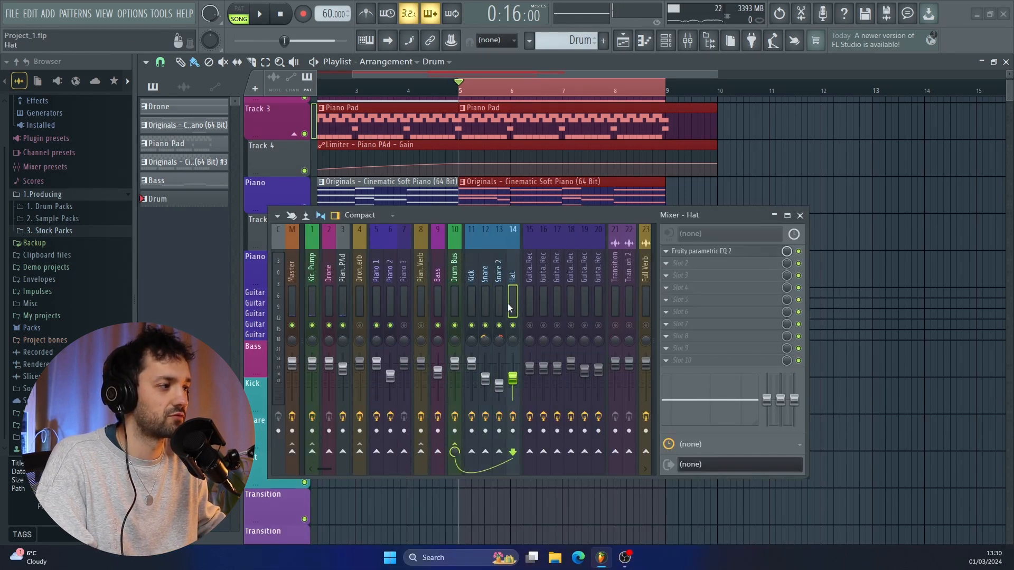
click(499, 302)
click(485, 300)
click(473, 301)
click(458, 288)
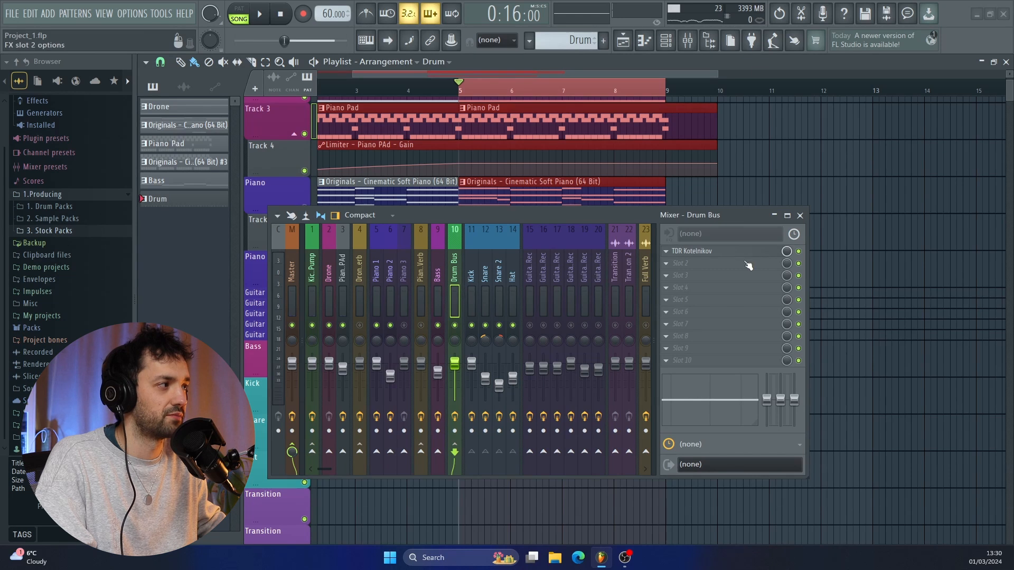
Open TDR Kotelnikov on the Drum Bus and load the Drum Bus - Ger:Bra 2014 preset after trying Mastering - Warm
click(729, 252)
click(235, 127)
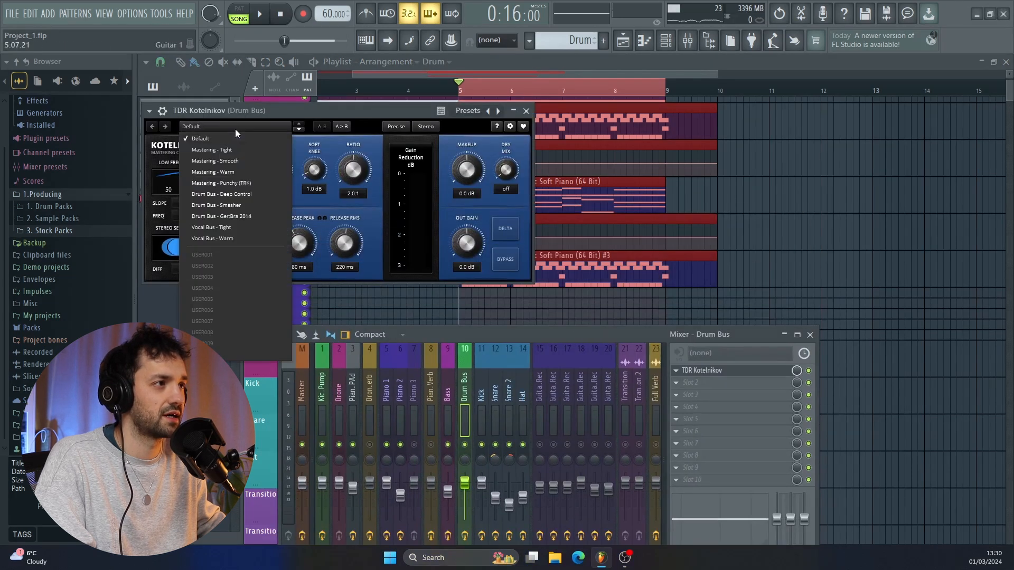
click(232, 172)
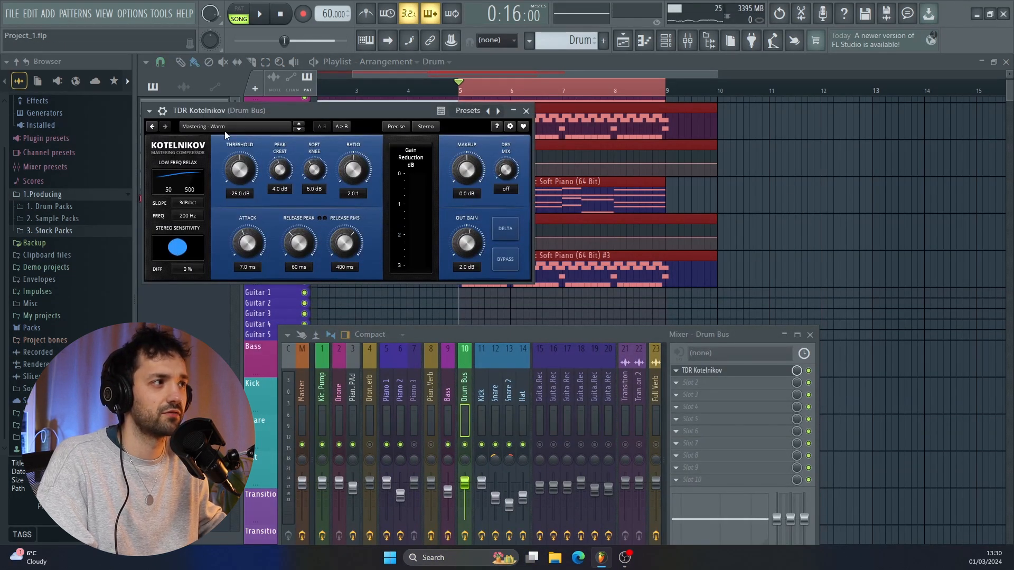
click(251, 126)
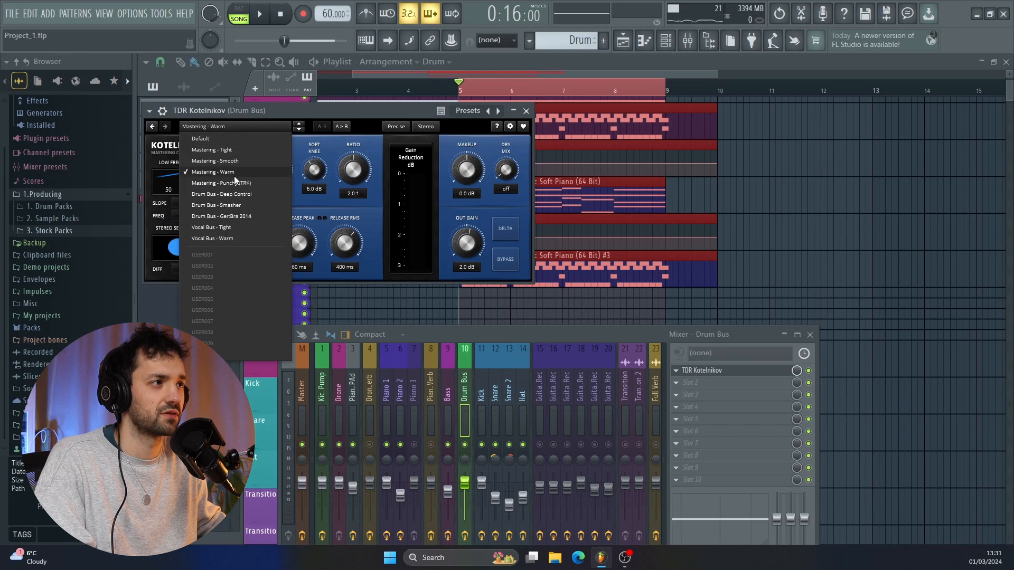
click(240, 216)
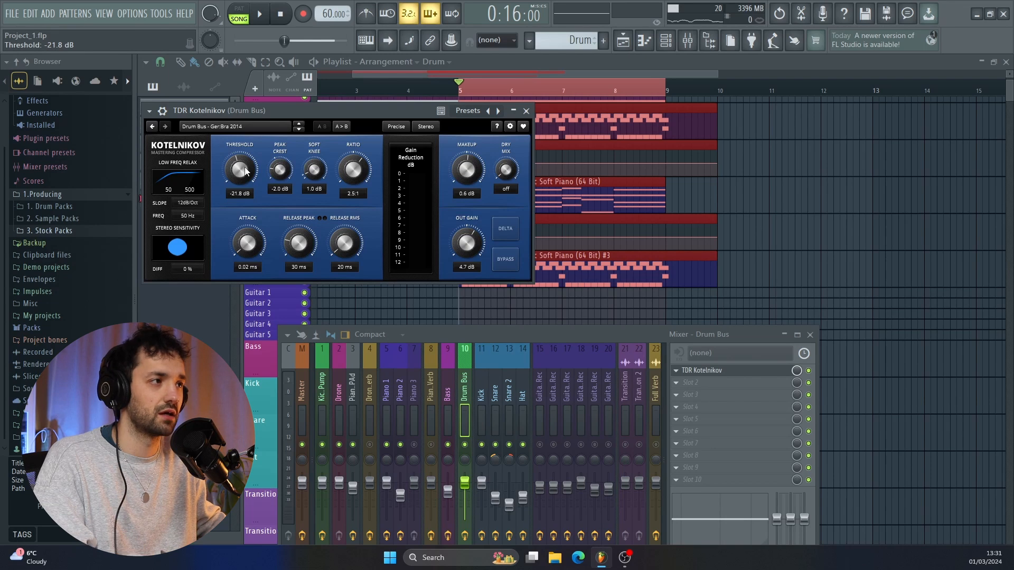
Set the Drum Bus compressor's threshold to -14.2 dB while the loop plays, and close the plugin
key(space)
mouse_move(246, 170)
mouse_down()
mouse_move(242, 198)
mouse_move(244, 167)
mouse_up()
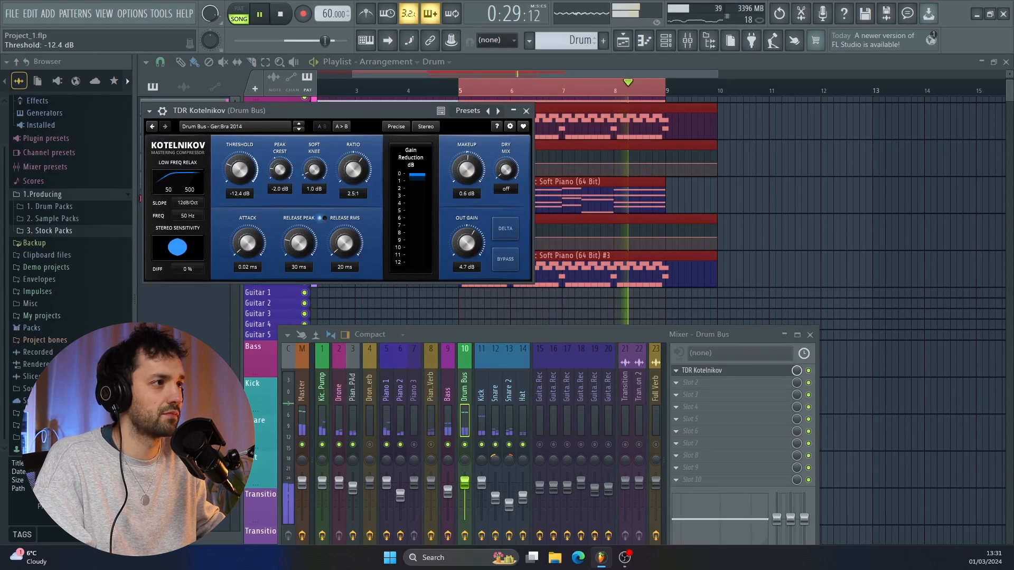
drag(239, 148, 240, 154)
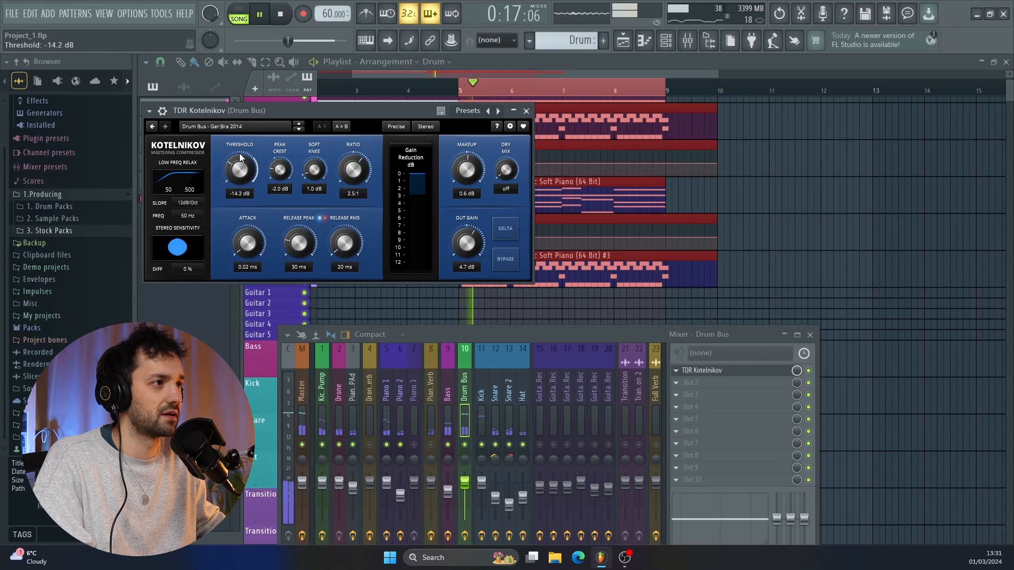
click(526, 110)
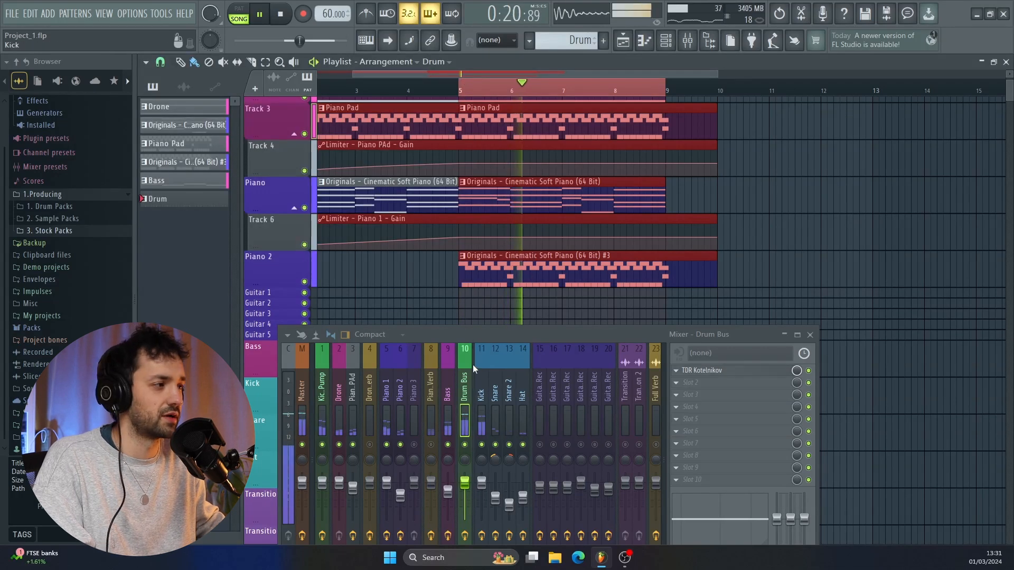
Stop playback, set the sidechain input of the Kick Pump track's Fruity Limiter to 6, and close it
drag(499, 336, 499, 258)
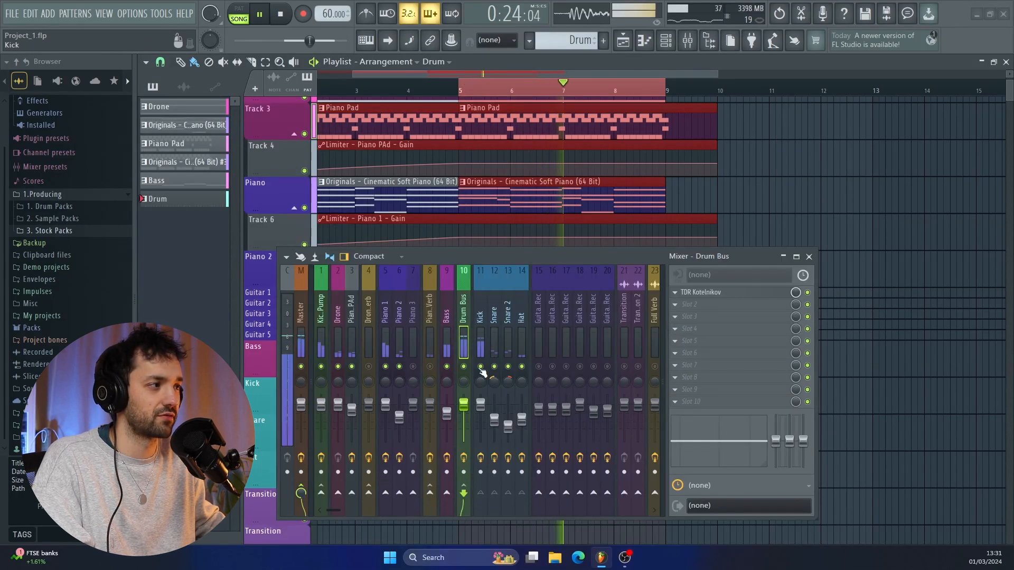
key(space)
click(323, 323)
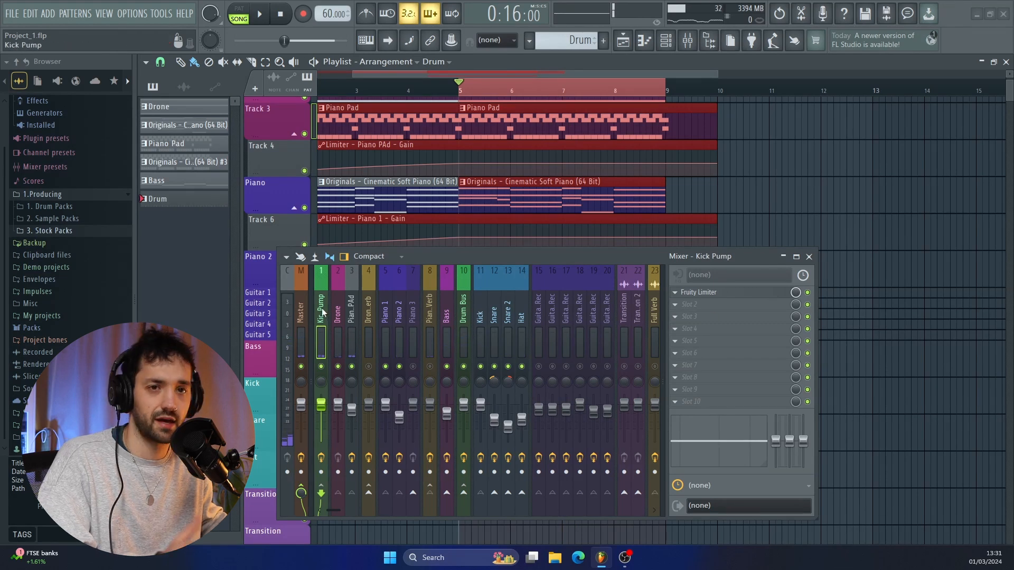
click(709, 294)
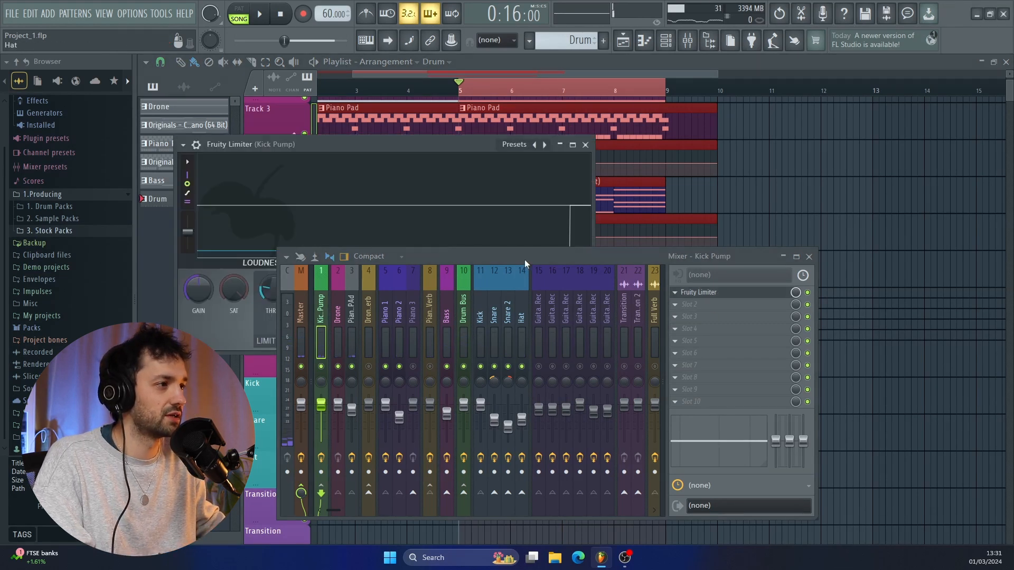
drag(524, 257, 524, 443)
click(414, 342)
click(444, 420)
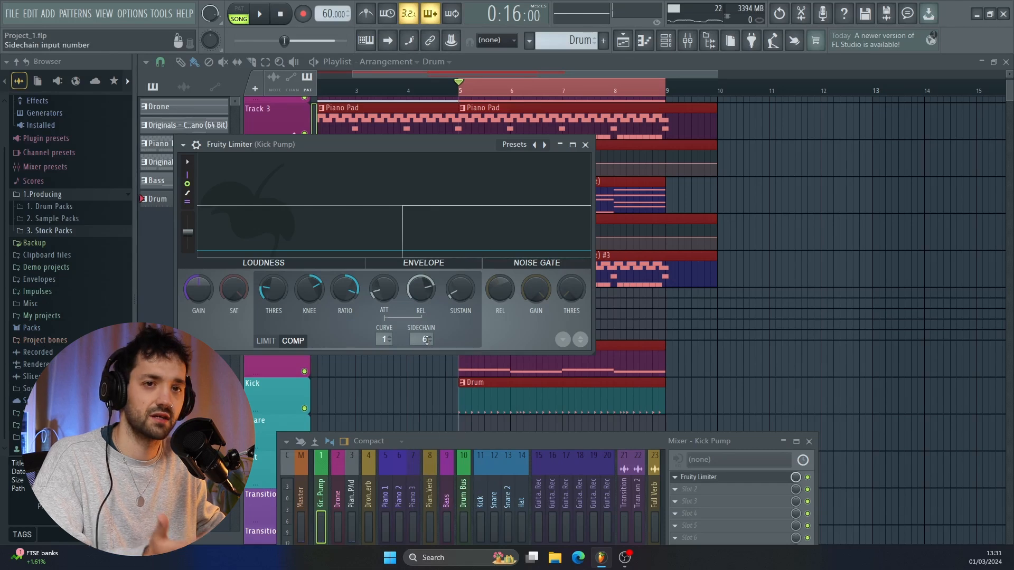
click(584, 145)
Go through the mixer tracks from Drone to Full Verb to examine which ones are routed into Kick Pump
drag(491, 436, 502, 146)
key(Right)
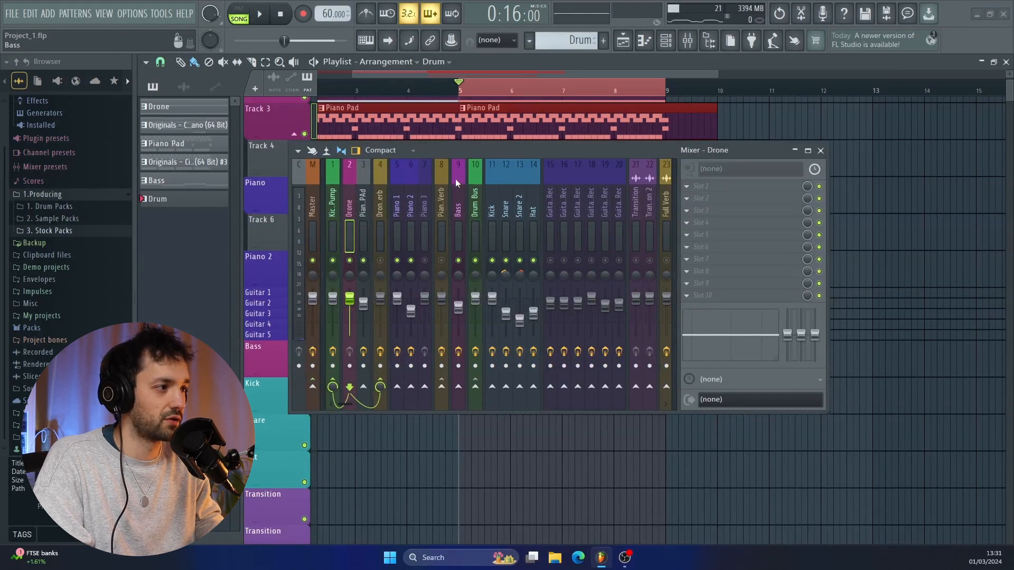
key(Right)
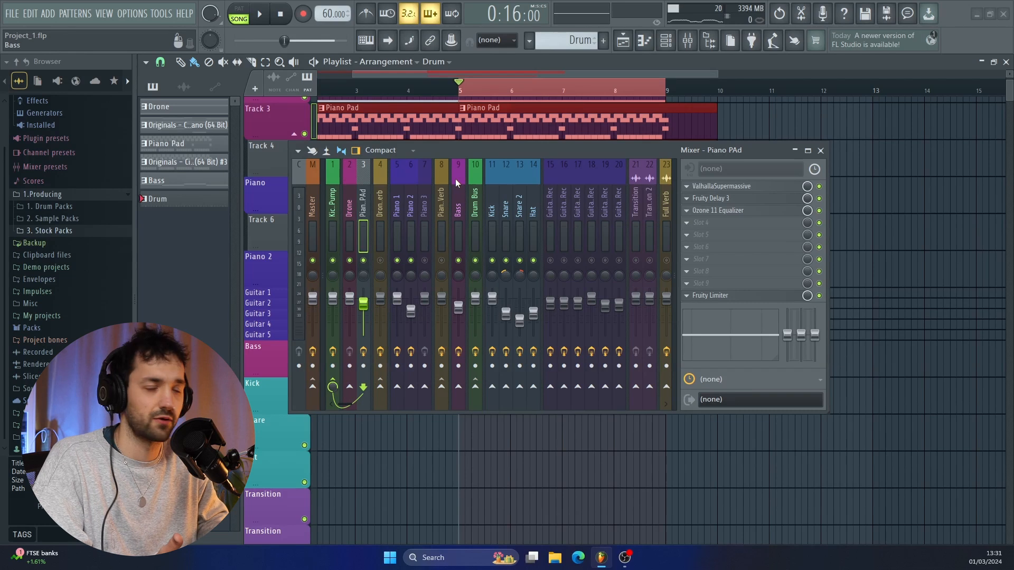
key(Right)
key(Right)
key(Right)
key(Right)
key(Right)
key(Right)
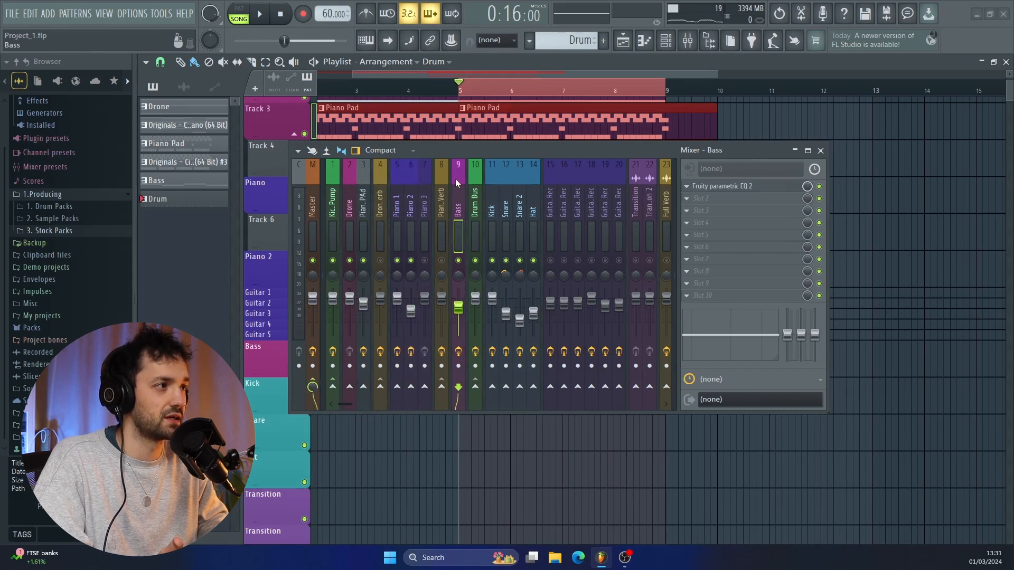
key(Right)
key(Right)
key(Right)
key(Right)
key(Right)
key(Right)
key(Right)
key(Right)
key(Right)
key(Right)
key(Right)
key(Right)
key(Right)
key(Right)
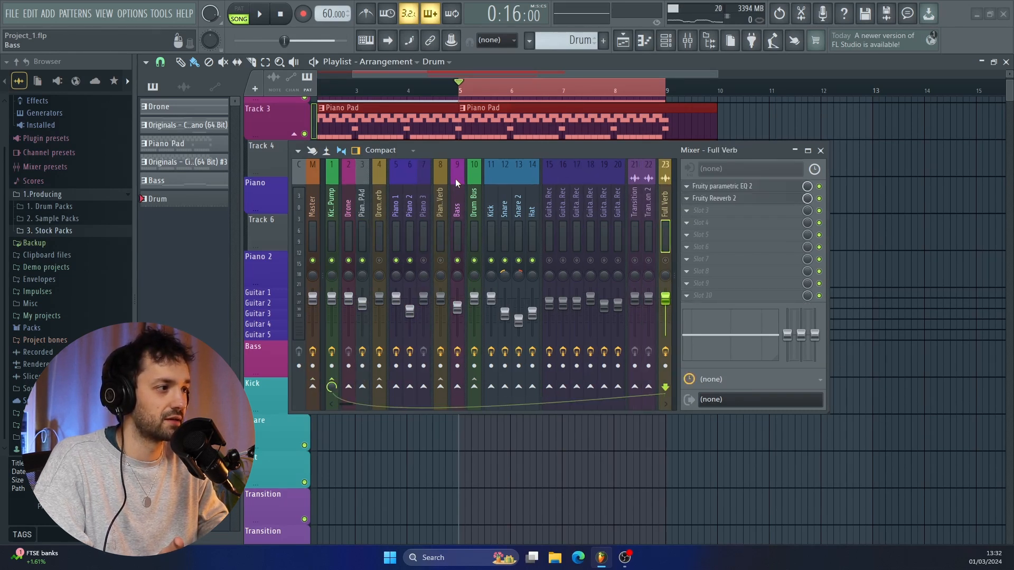
key(Right)
key(Right)
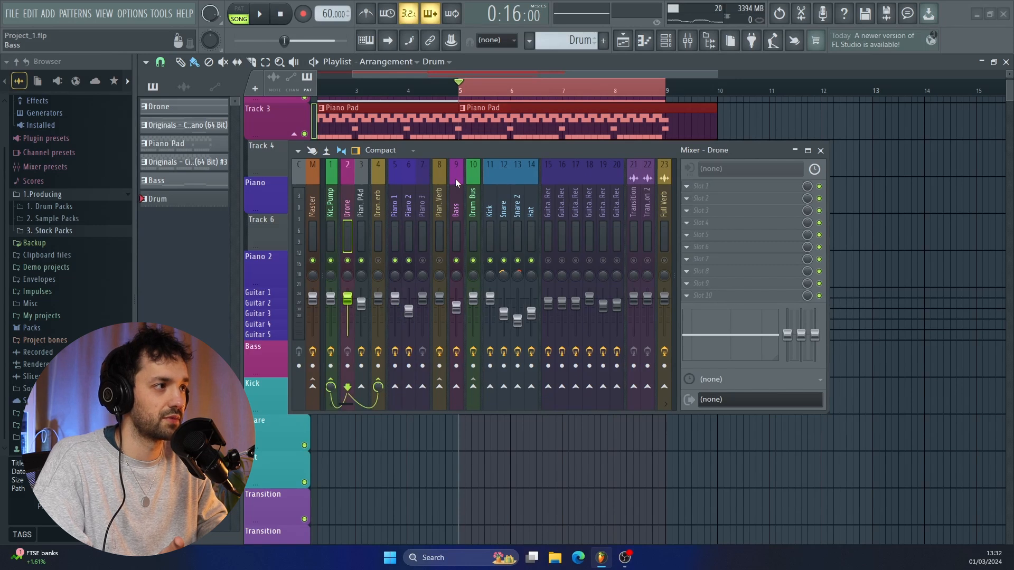
Return to the Kick Pump track, set its Fruity Limiter compressor threshold to -25.2 dB during playback, and close the plugin
key(Left)
key(Left)
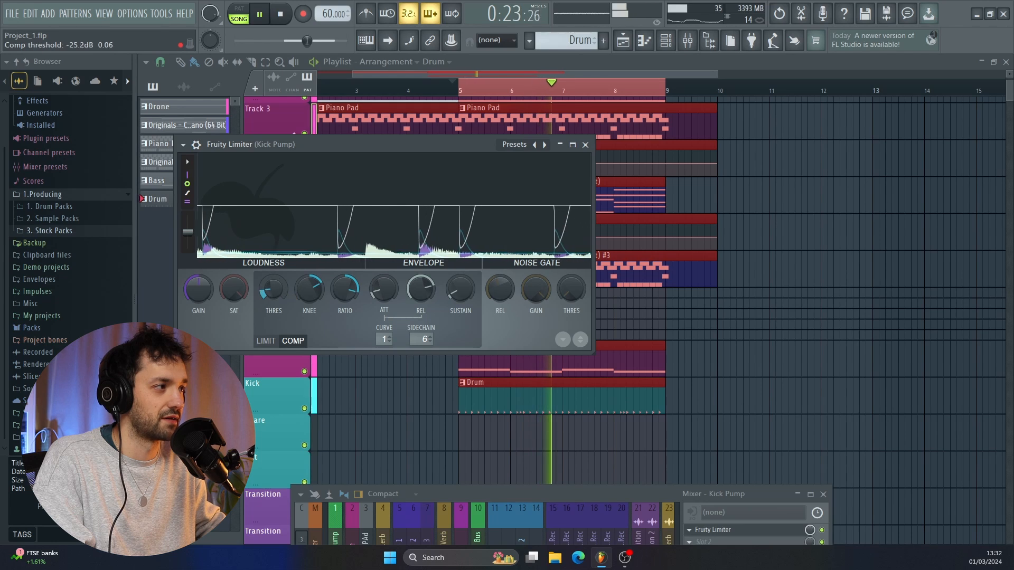
click(585, 144)
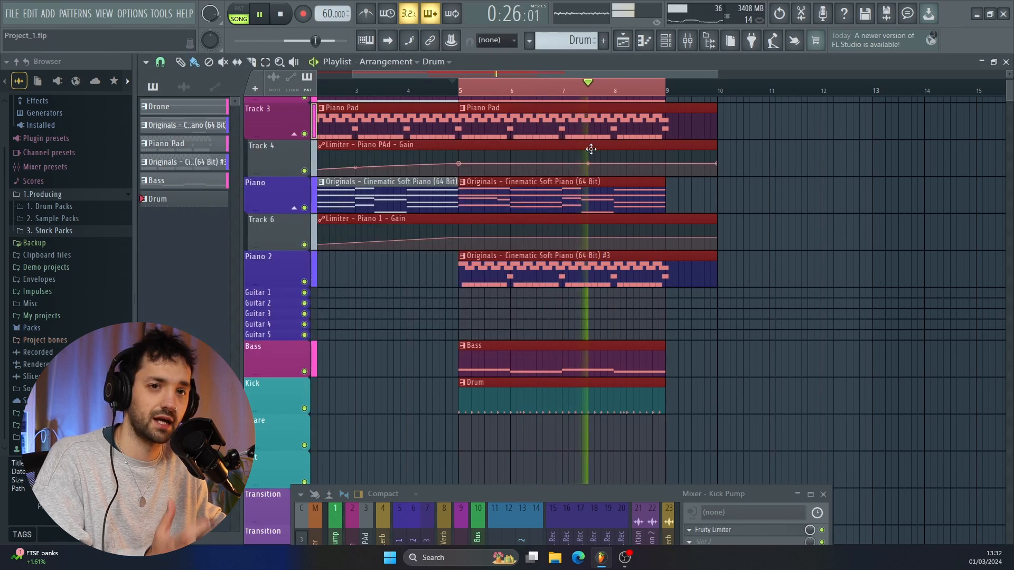